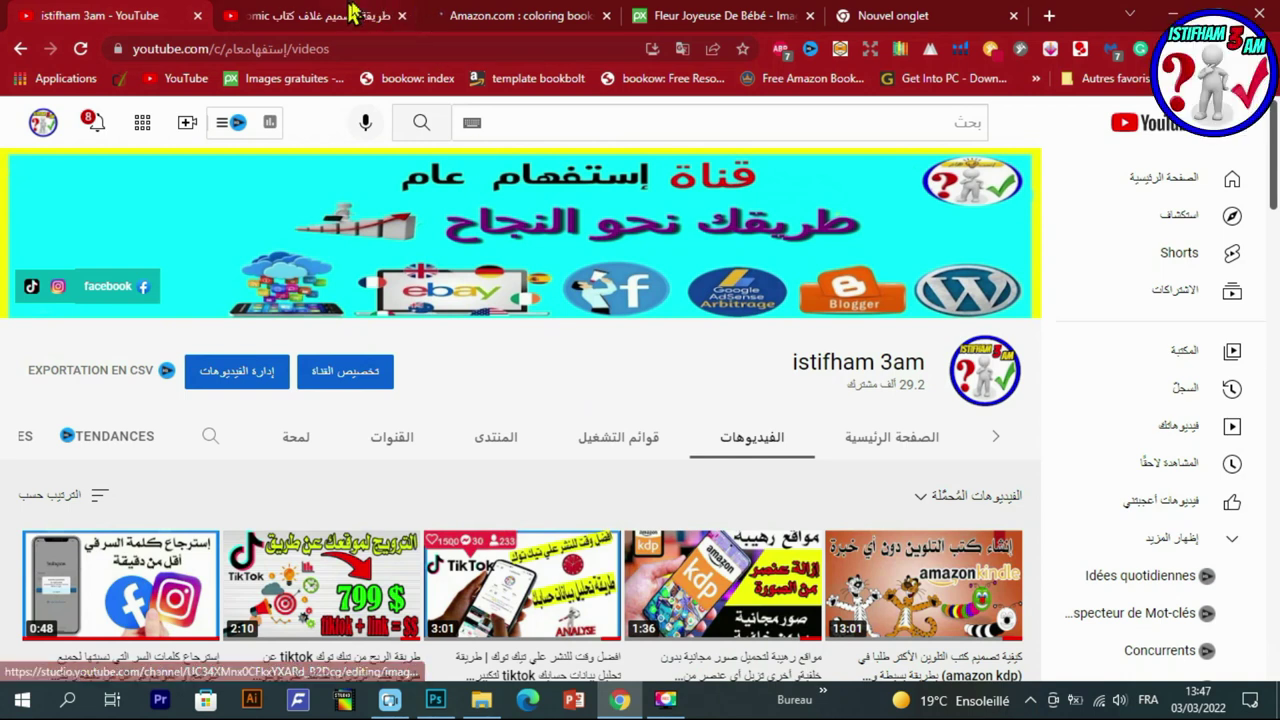
Switch to the Amazon coloring-book results, browse them, then go to Amazon's home page.
drag(435, 14, 320, 14)
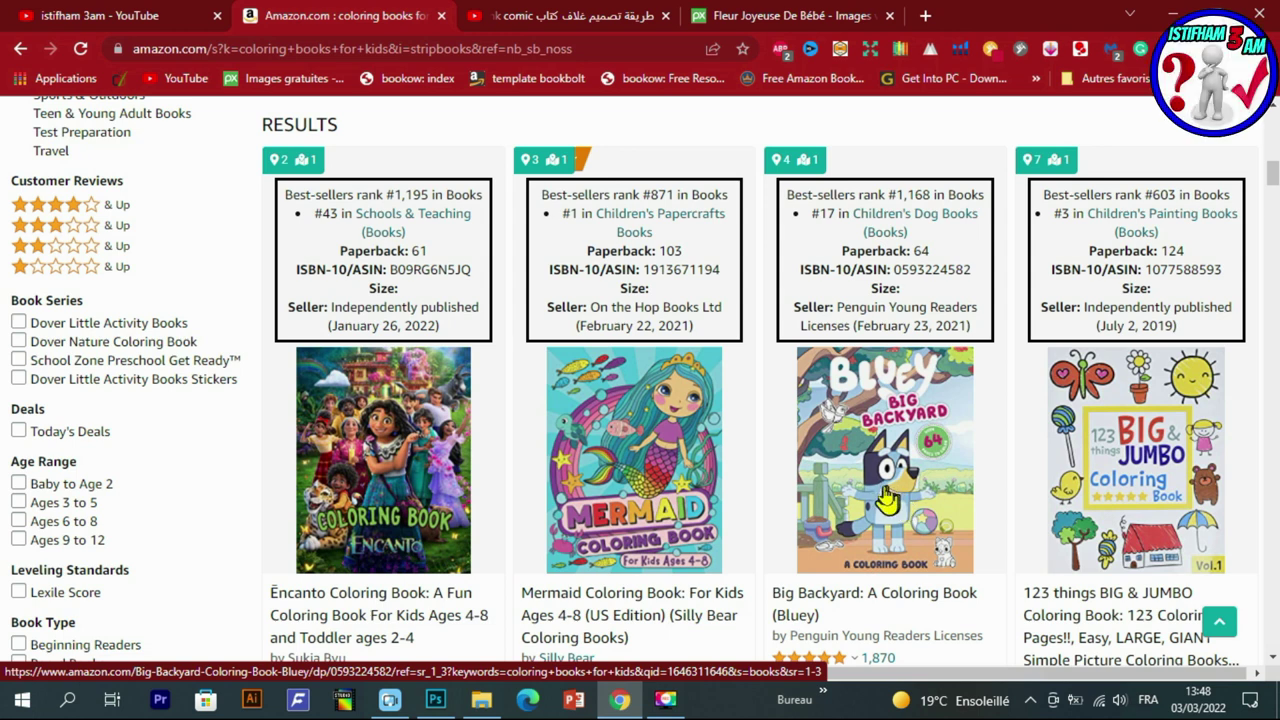
scroll(882, 503, down, 2)
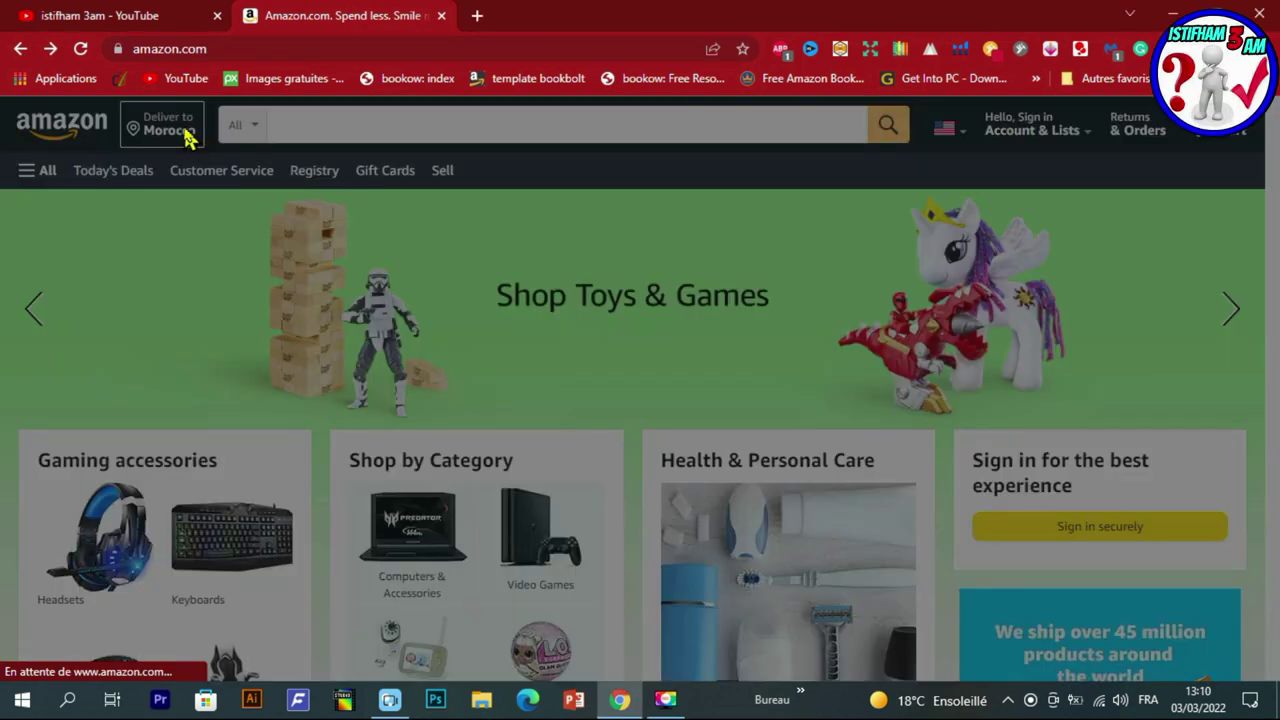
click(165, 125)
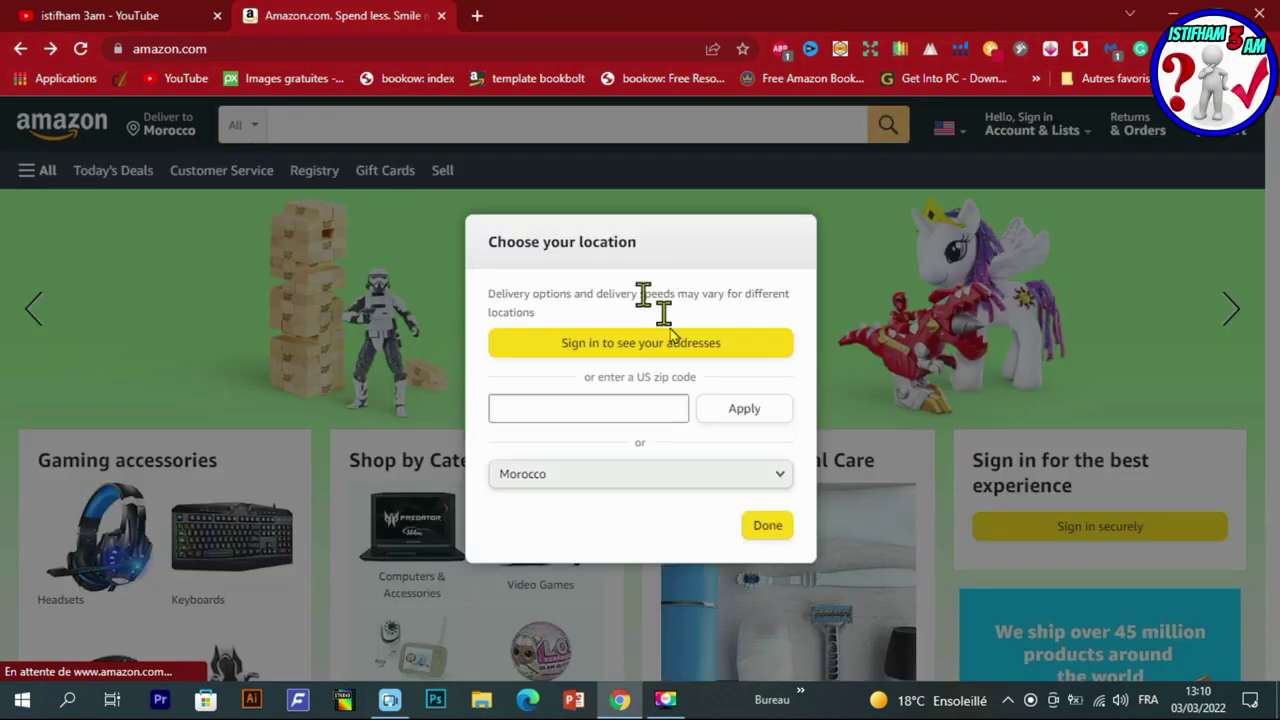
Set Amazon delivery to New York 10001 and limit searches to the Books department.
click(735, 410)
click(766, 527)
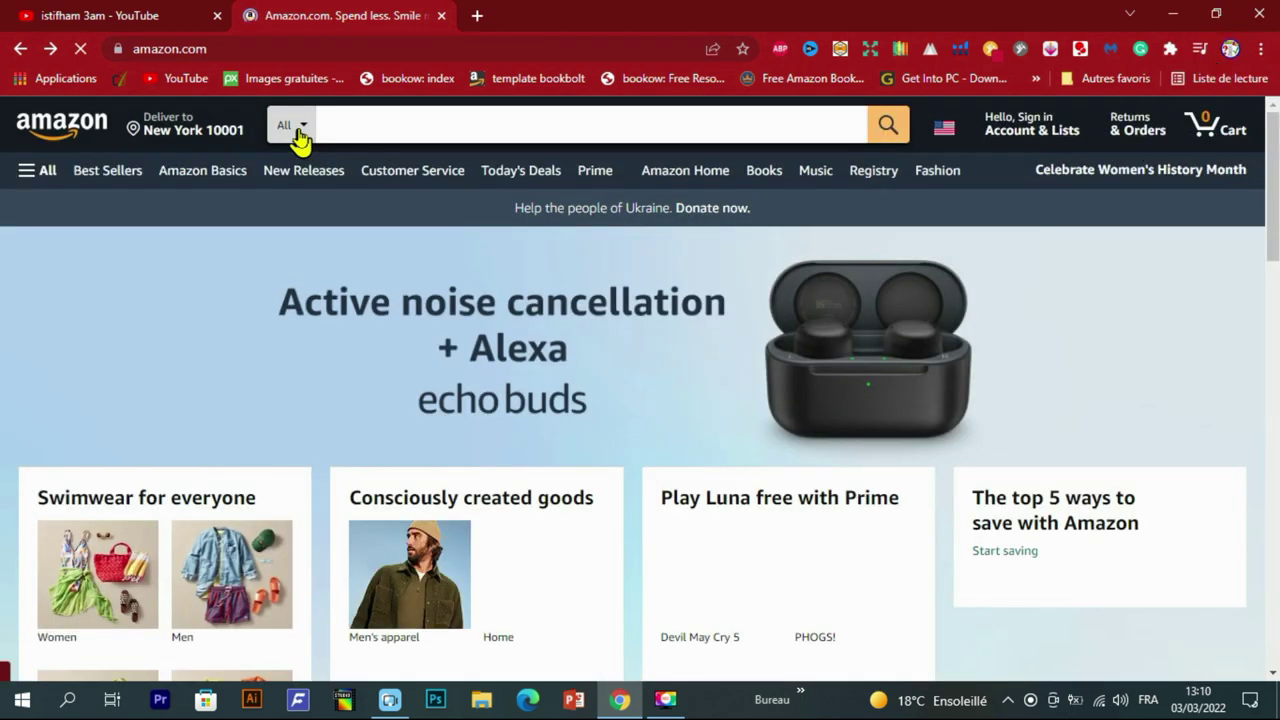
click(295, 128)
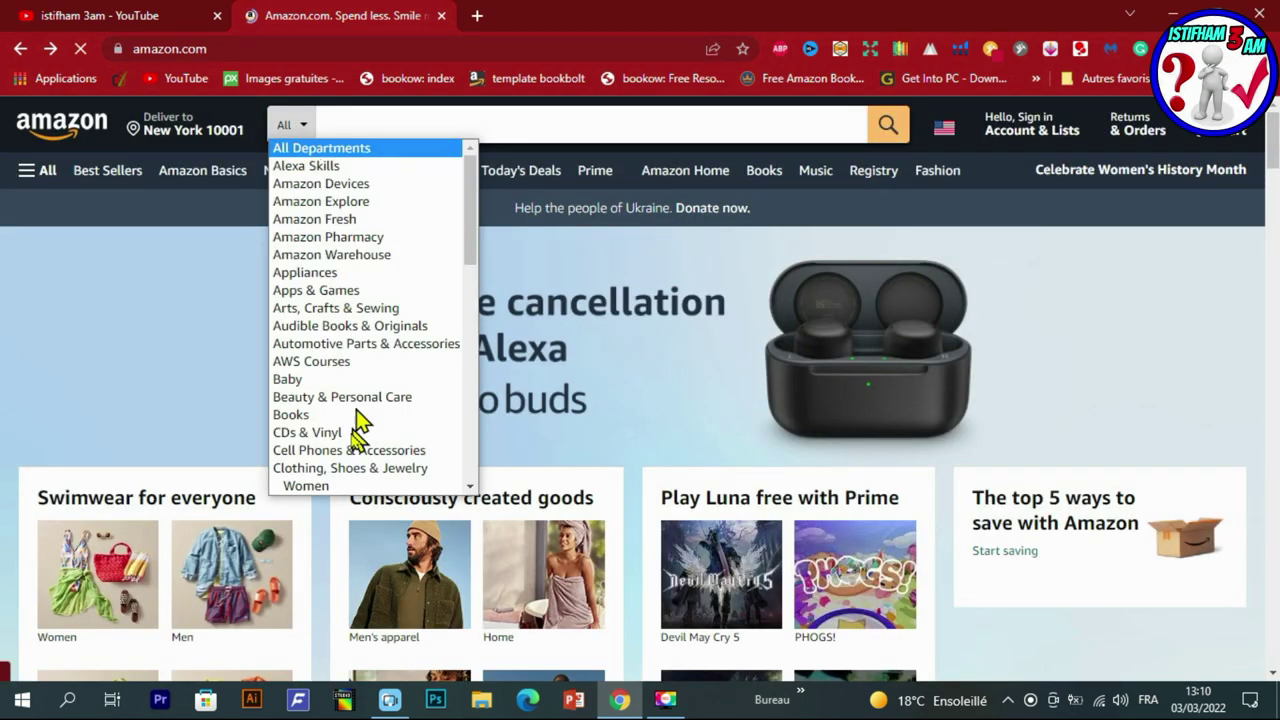
click(430, 130)
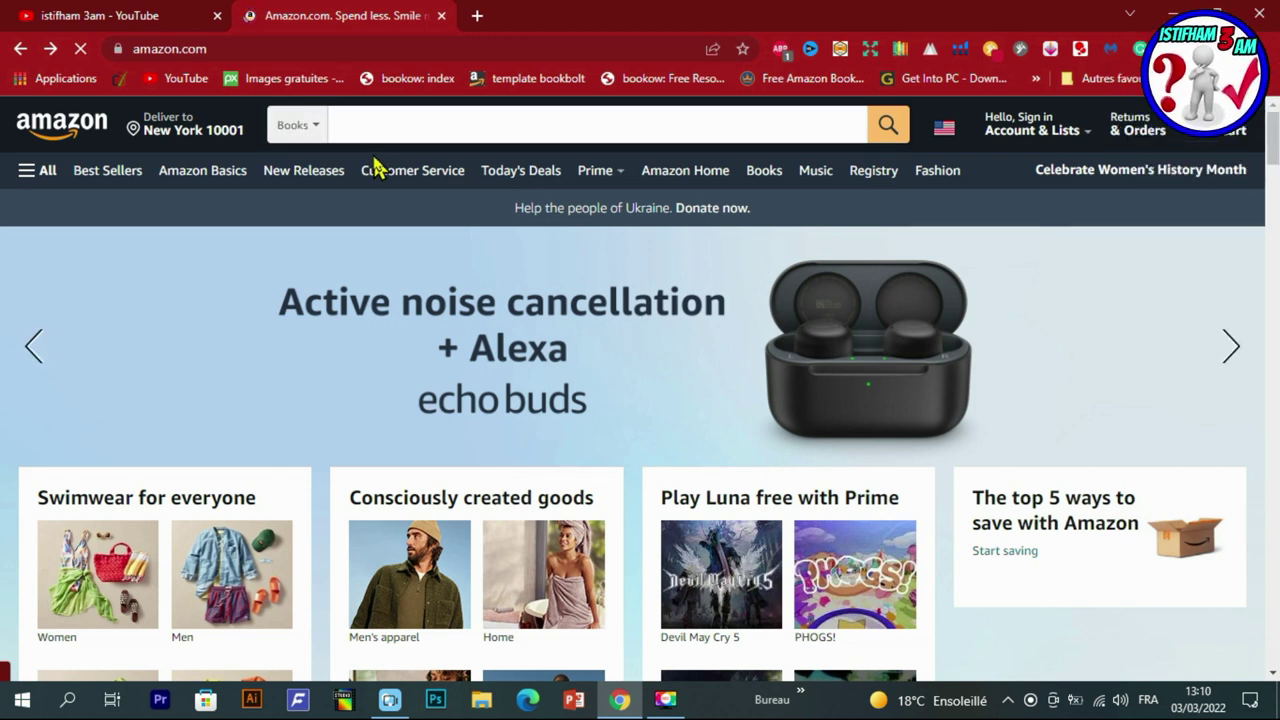
Search Books for 'coloring books for kids'.
click(395, 132)
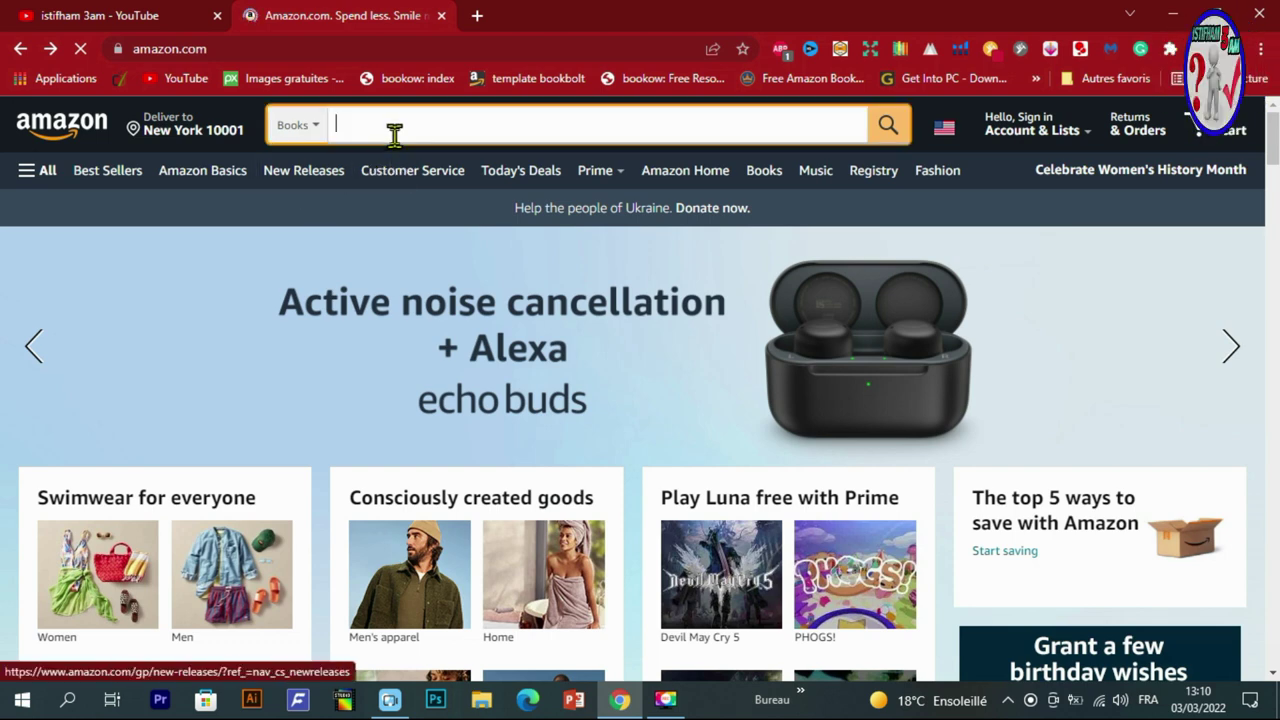
text(co)
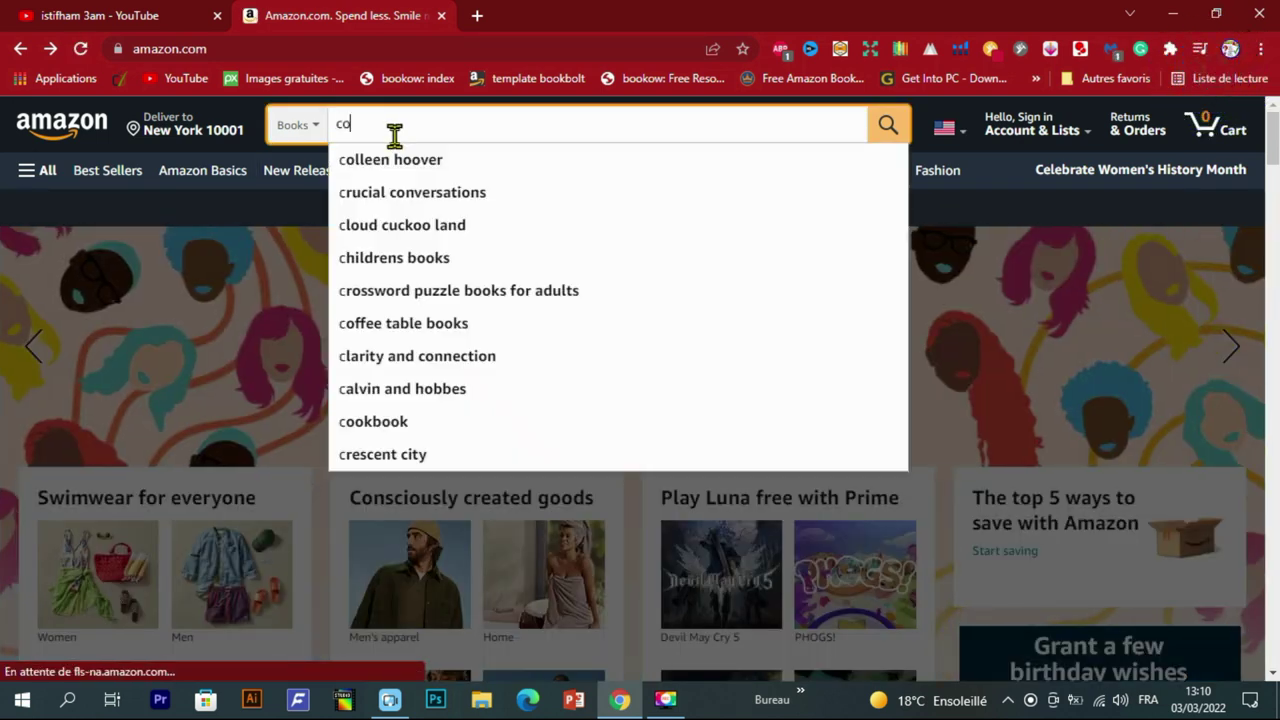
text(loring books)
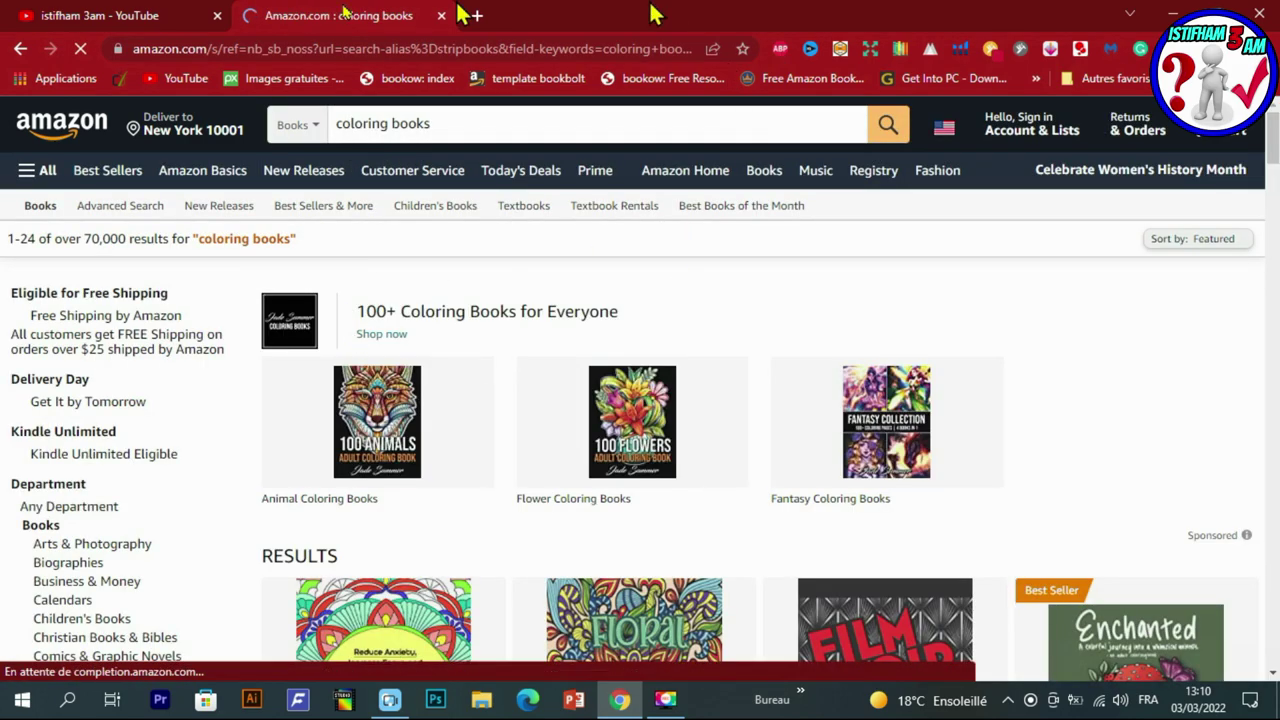
click(372, 130)
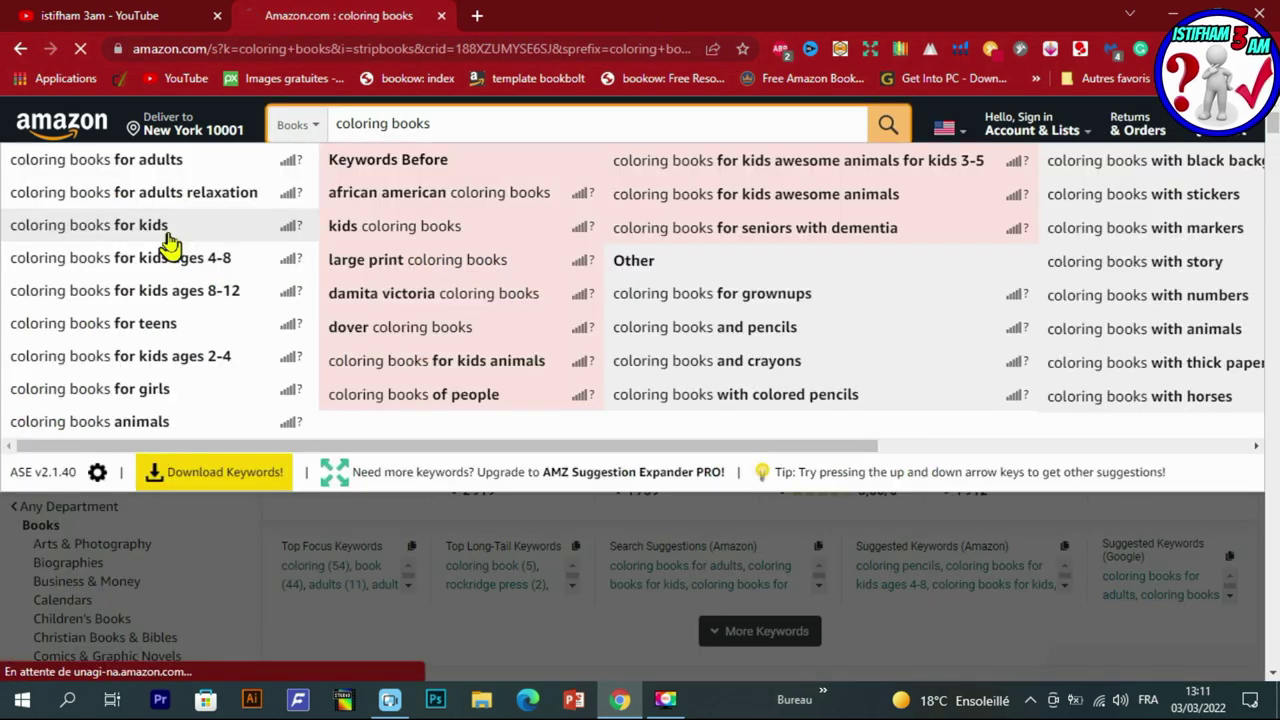
click(168, 243)
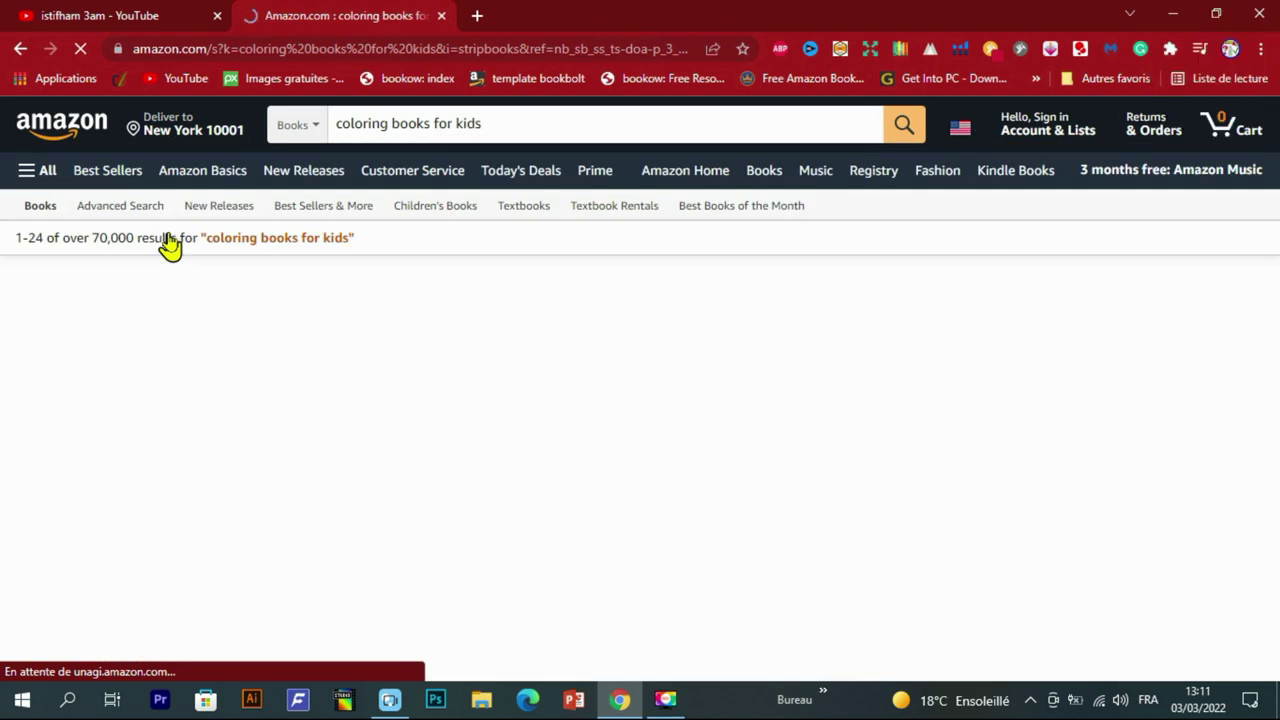
scroll(541, 288, down, 3)
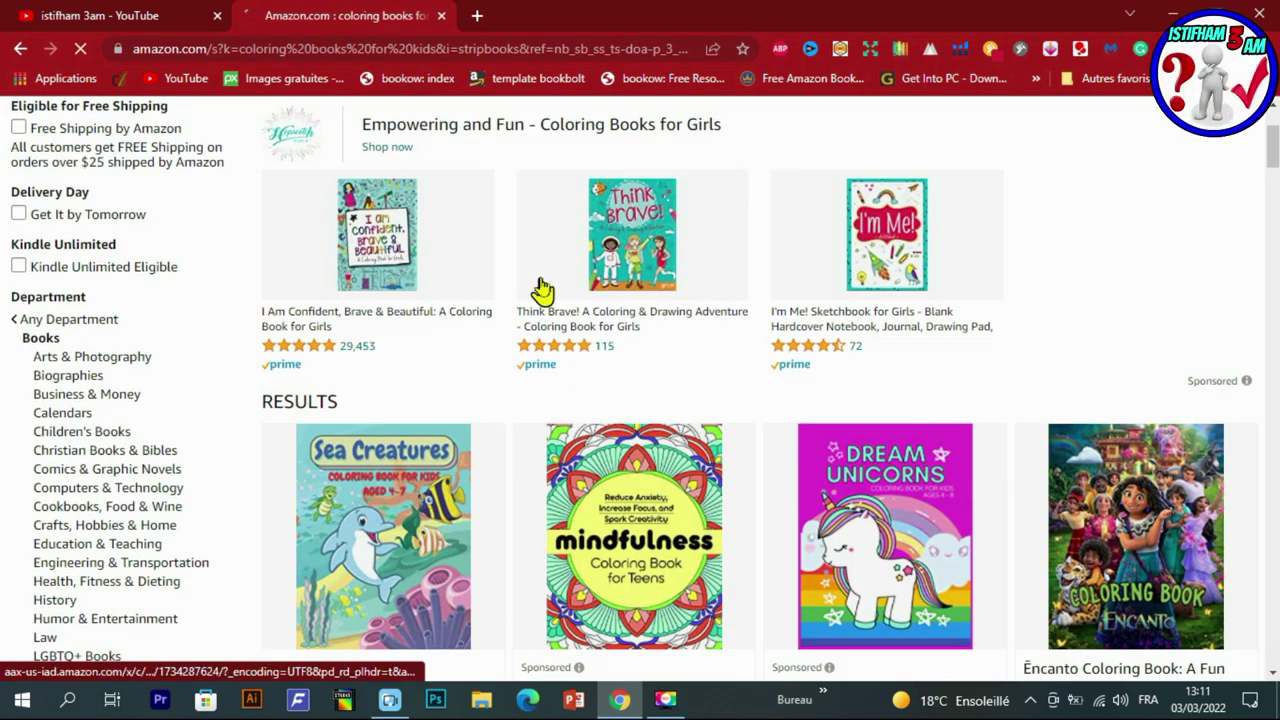
scroll(541, 288, down, 1)
scroll(541, 288, down, 4)
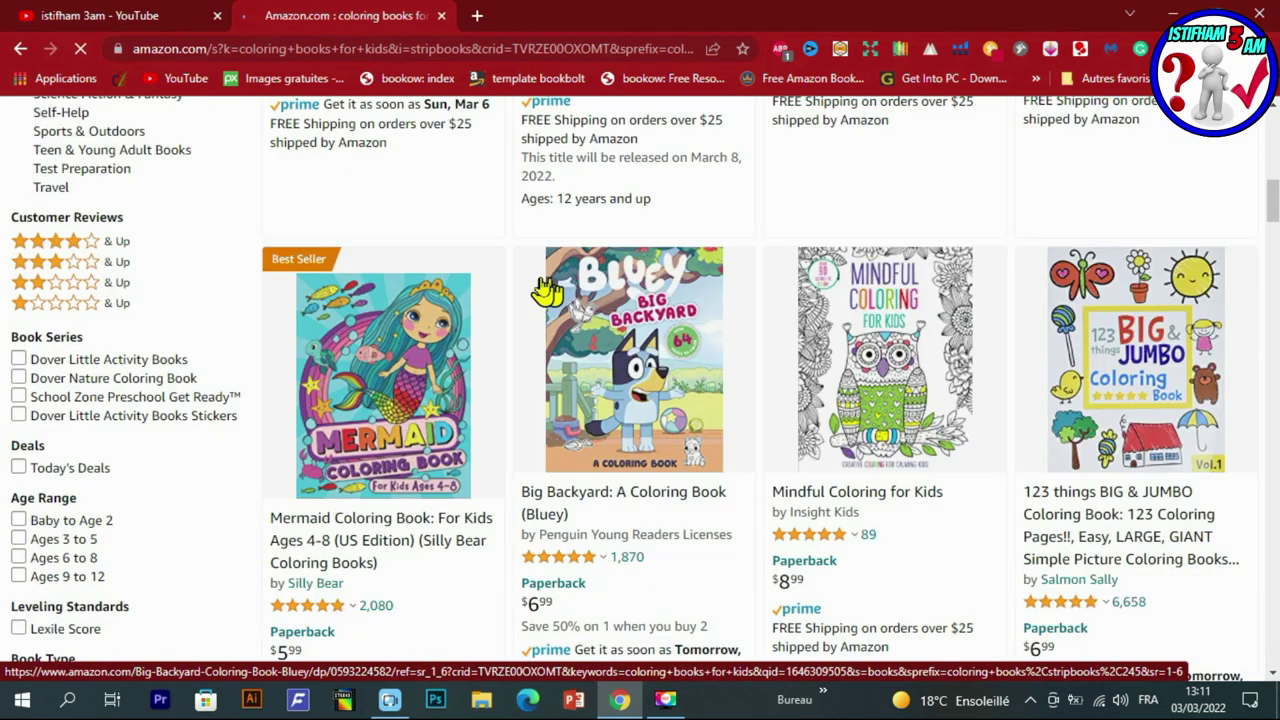
scroll(545, 290, up, 5)
scroll(541, 290, down, 4)
scroll(541, 291, down, 3)
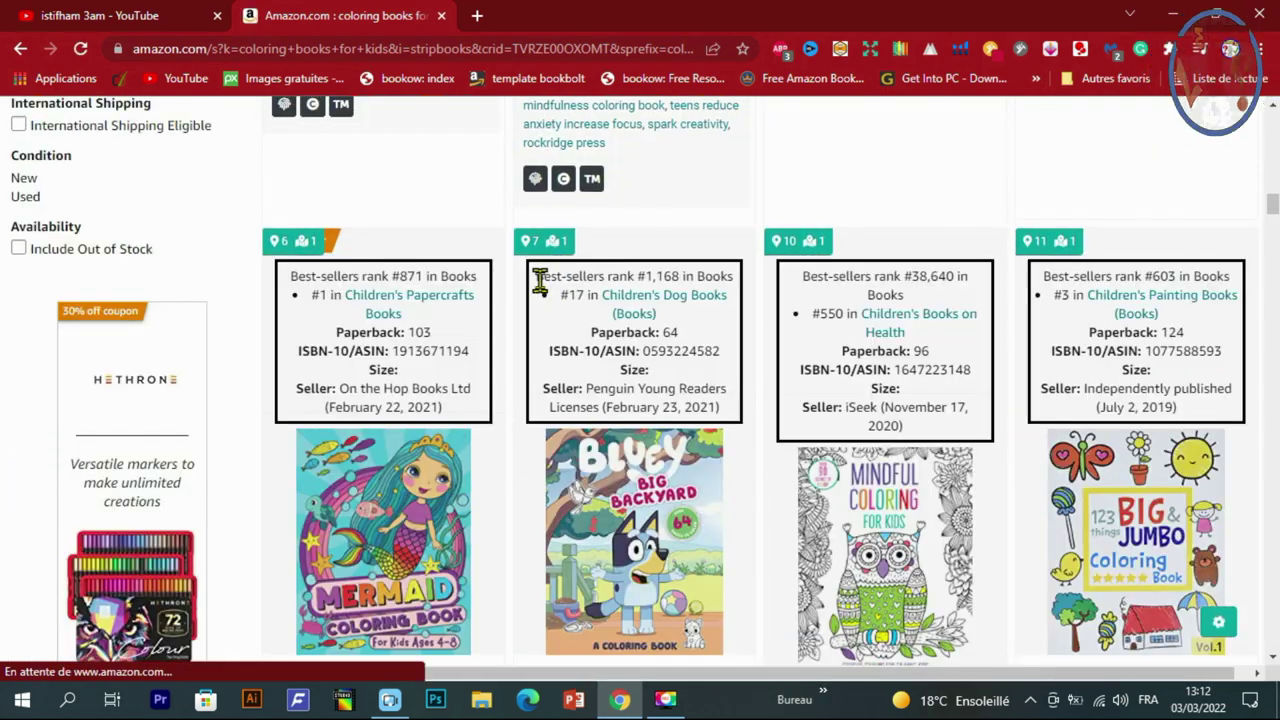
scroll(745, 480, up, 5)
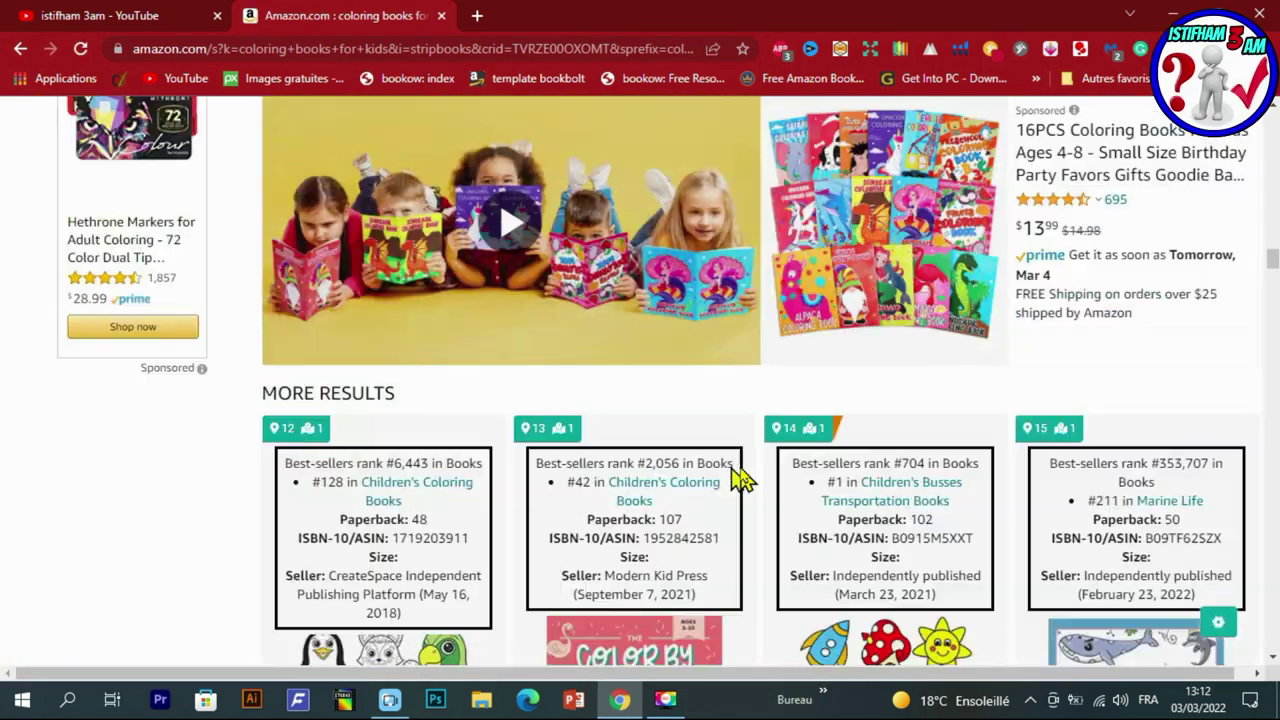
scroll(745, 480, up, 5)
scroll(745, 480, up, 10)
scroll(745, 480, up, 2)
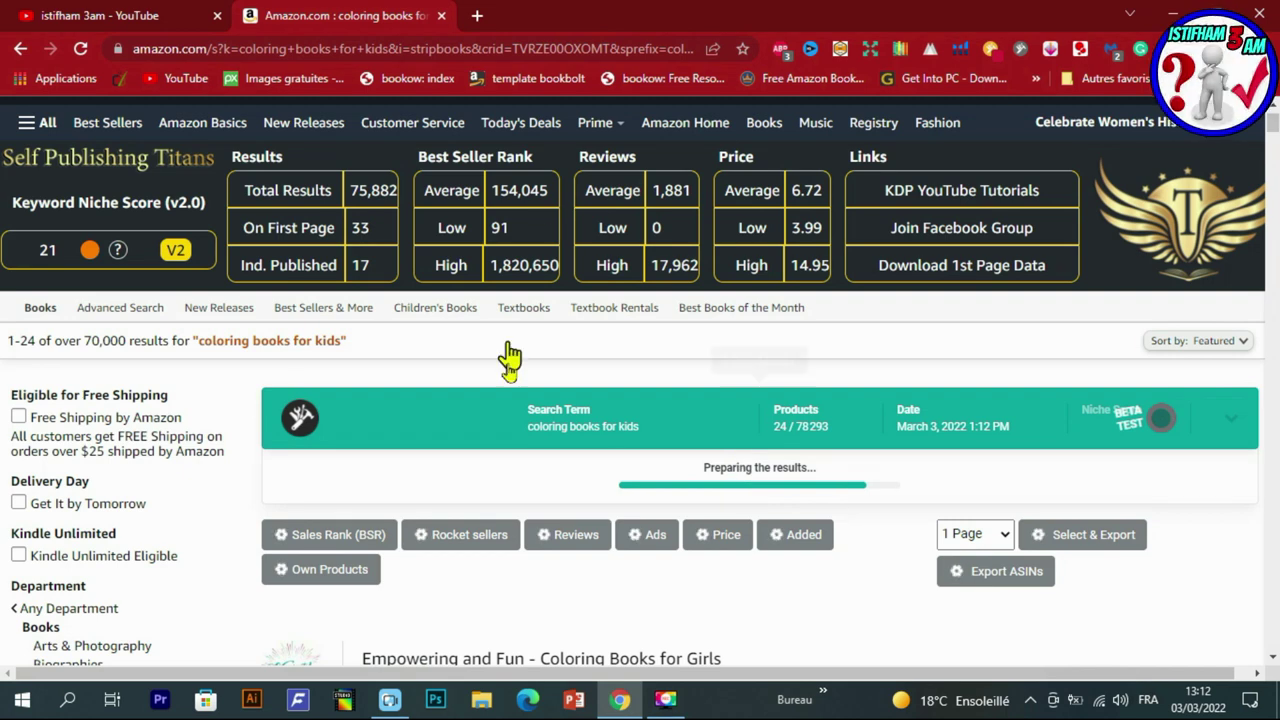
click(1050, 50)
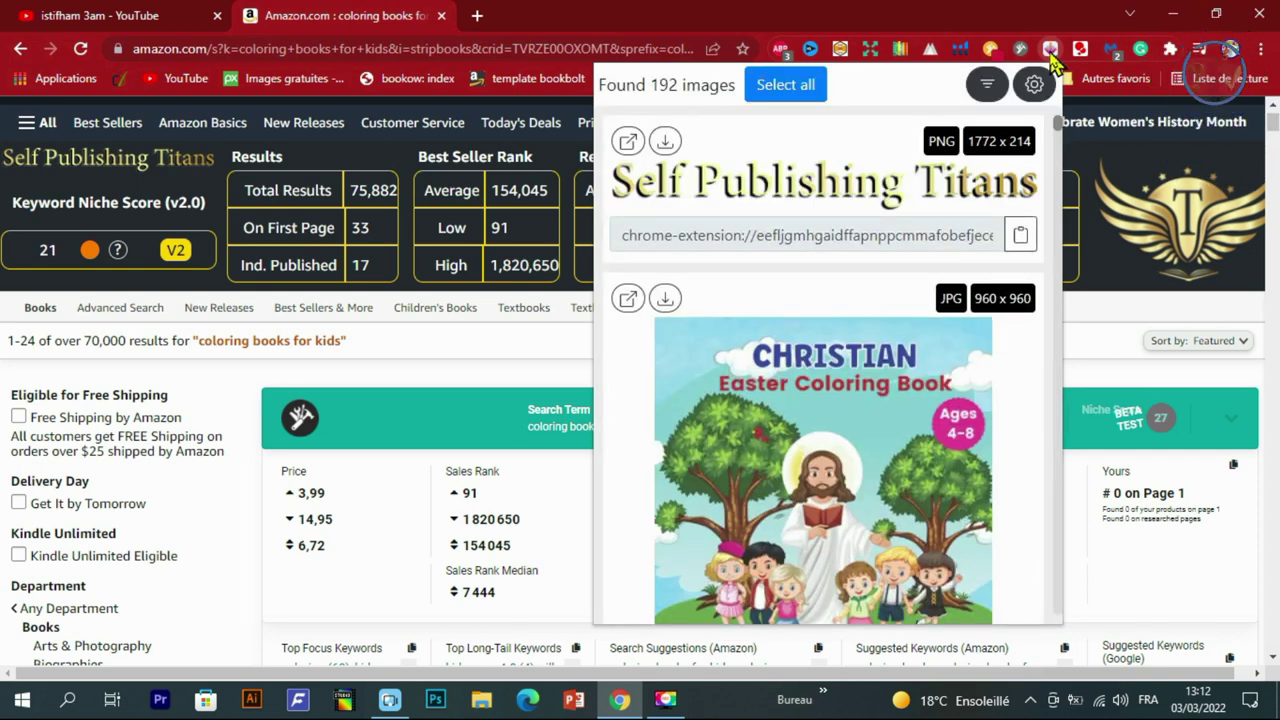
Download the Coloring Books for Kids cover image from the extractor list.
scroll(960, 220, down, 3)
scroll(950, 260, down, 3)
scroll(945, 290, down, 2)
scroll(938, 298, down, 3)
scroll(938, 298, down, 3)
scroll(938, 298, down, 2)
scroll(938, 298, down, 2)
scroll(938, 298, down, 3)
scroll(938, 298, down, 3)
scroll(938, 298, down, 3)
scroll(938, 298, down, 3)
scroll(938, 298, down, 3)
scroll(938, 298, down, 3)
scroll(938, 298, down, 3)
scroll(938, 298, down, 2)
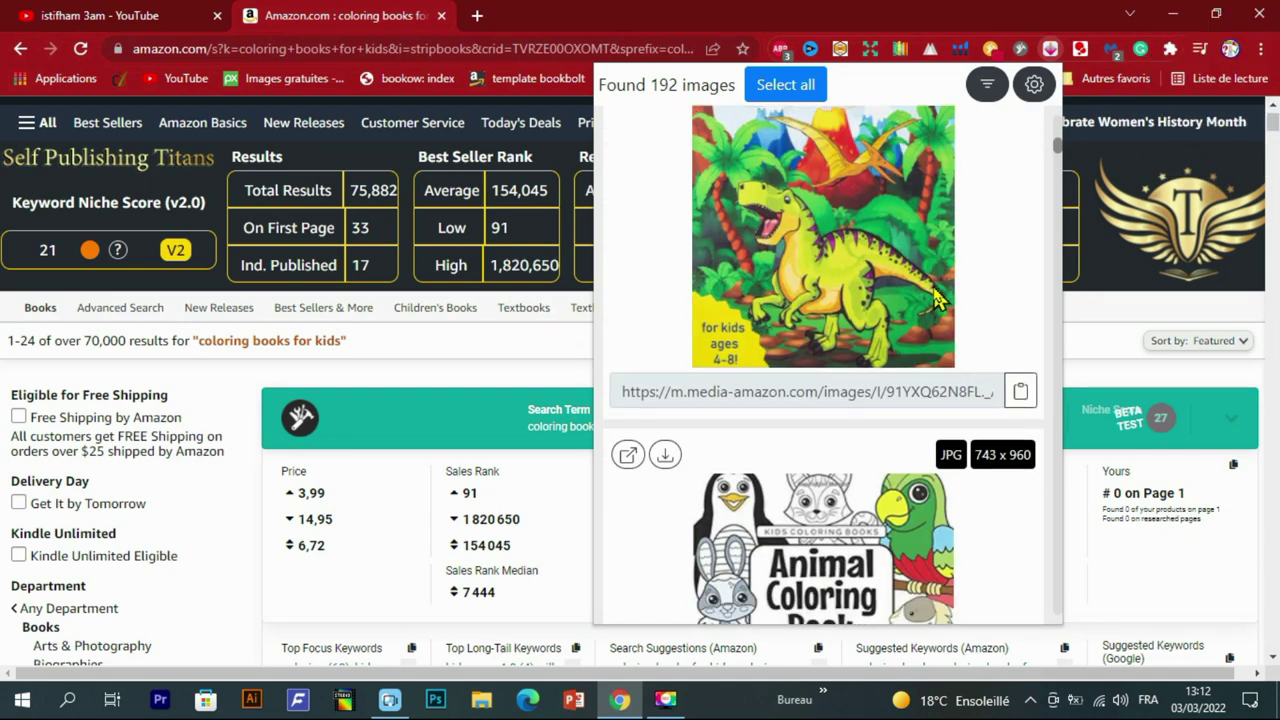
scroll(938, 298, down, 3)
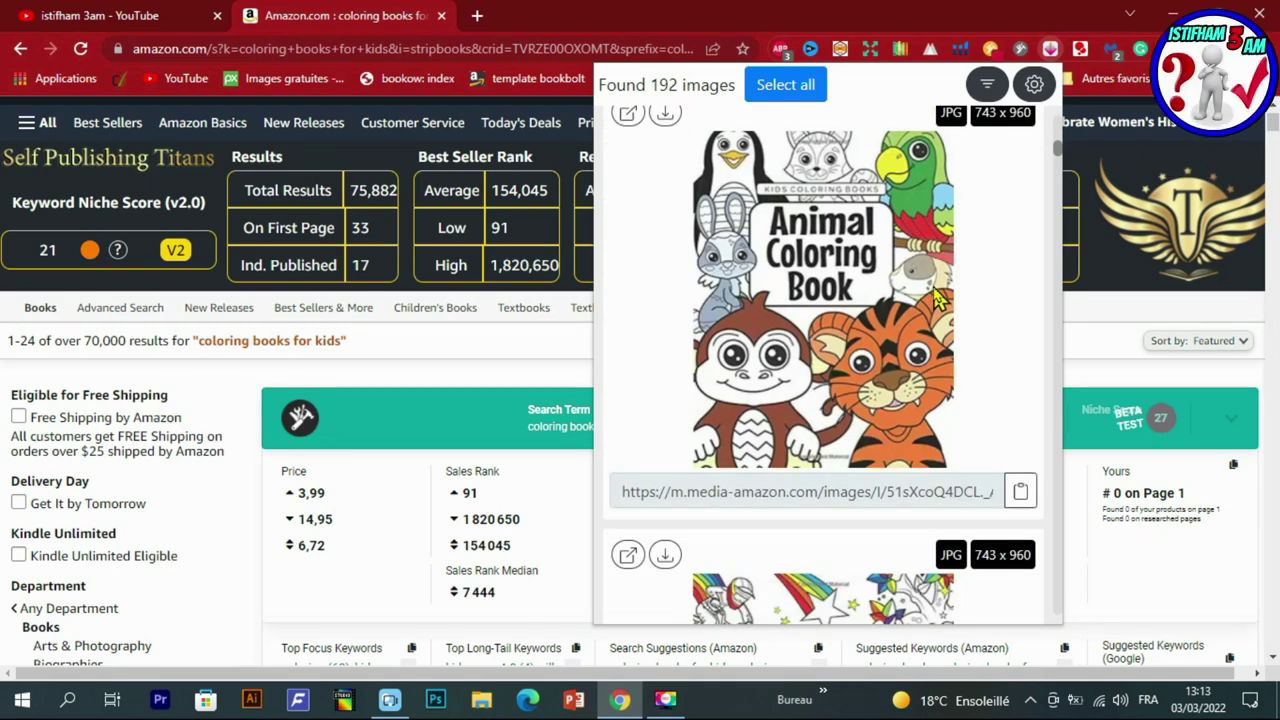
scroll(938, 298, down, 3)
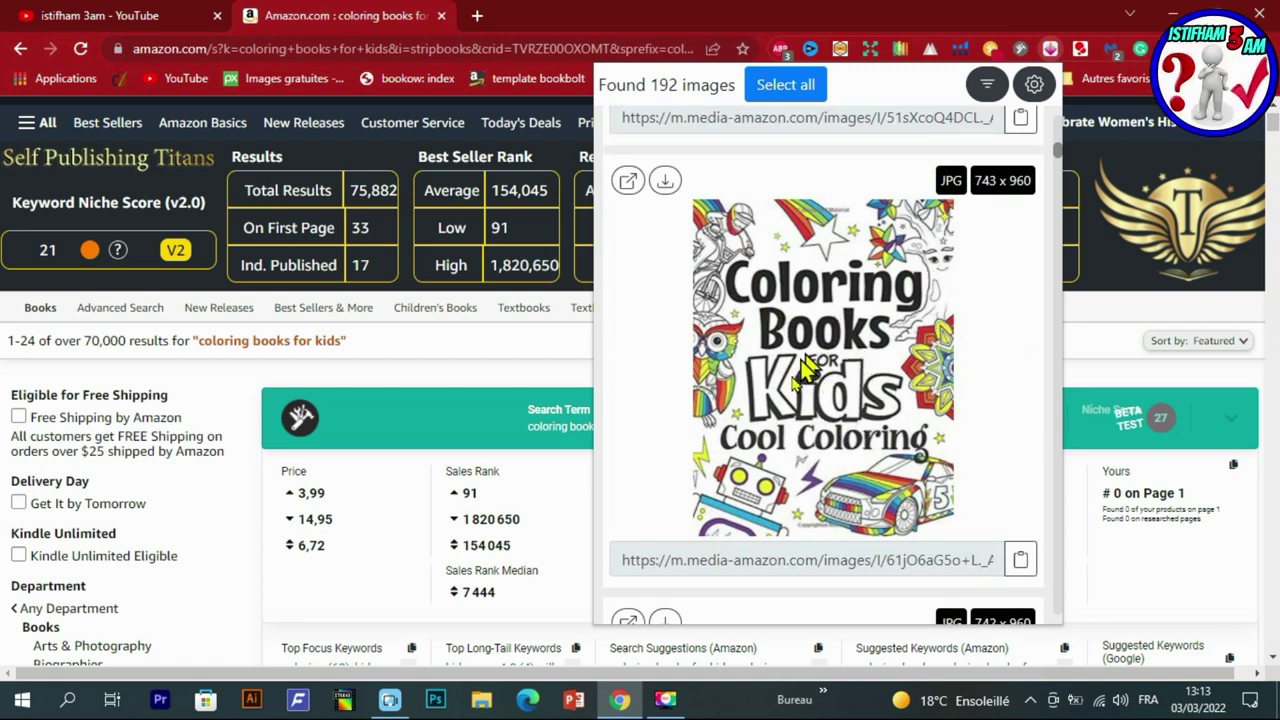
click(666, 183)
click(666, 183)
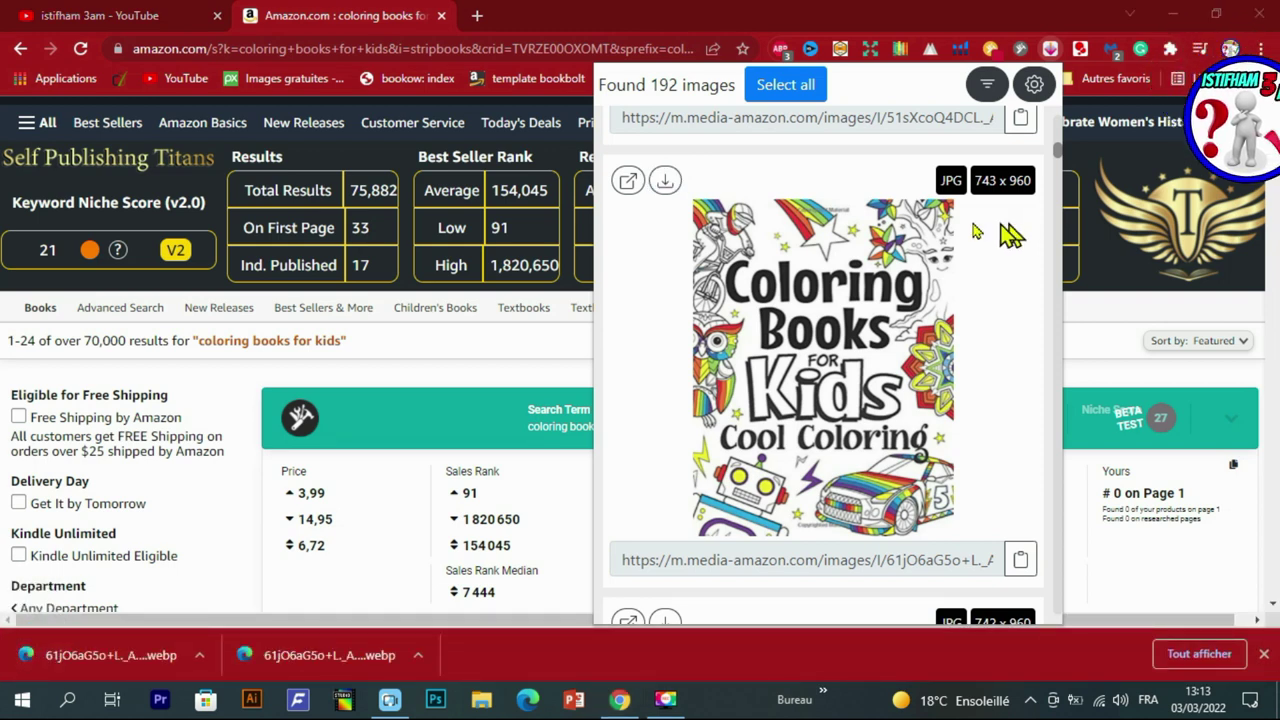
Download the Mermaid coloring book cover image.
scroll(700, 260, down, 3)
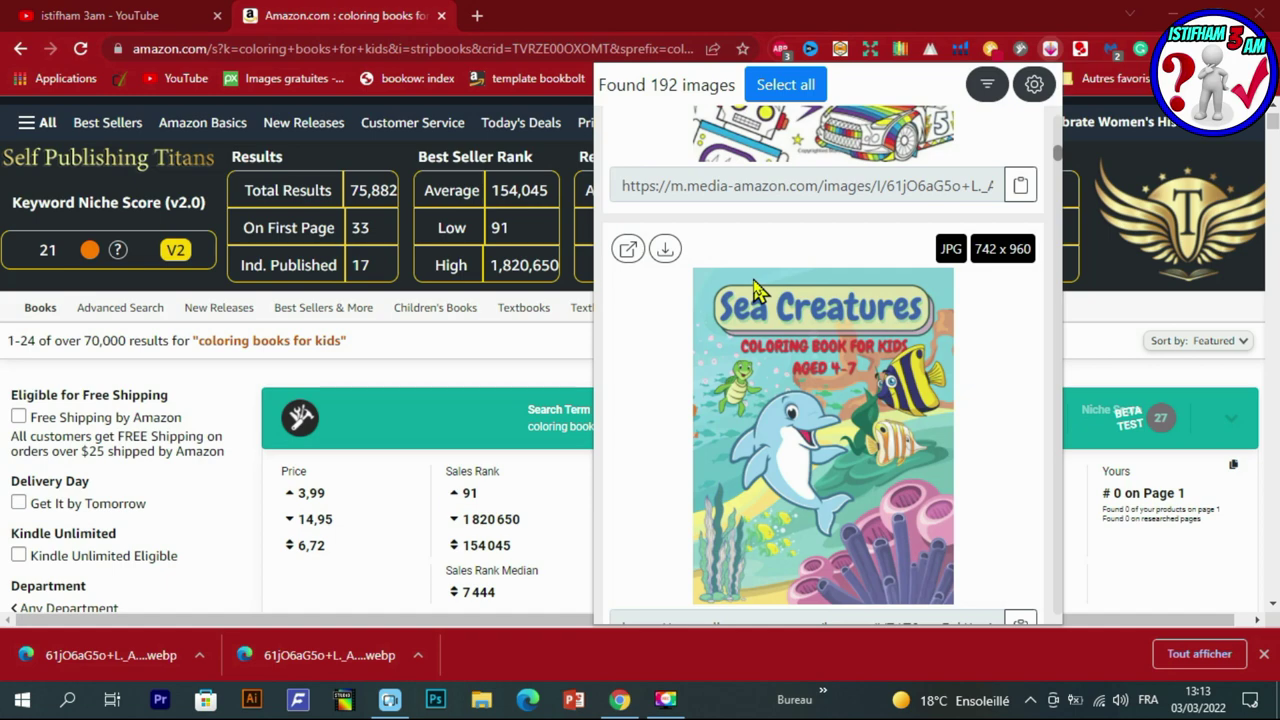
scroll(757, 290, down, 5)
scroll(757, 297, down, 2)
scroll(757, 297, down, 3)
scroll(757, 297, down, 1)
scroll(757, 297, down, 3)
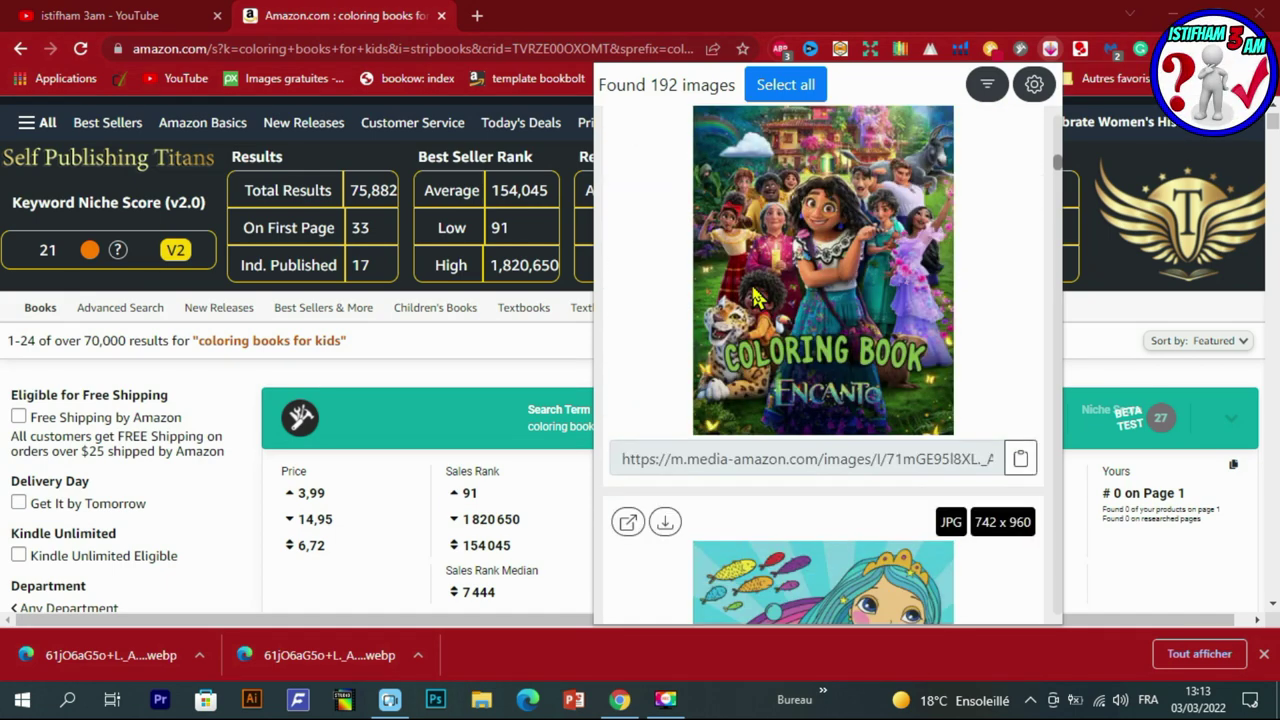
scroll(757, 297, down, 2)
scroll(757, 297, down, 2)
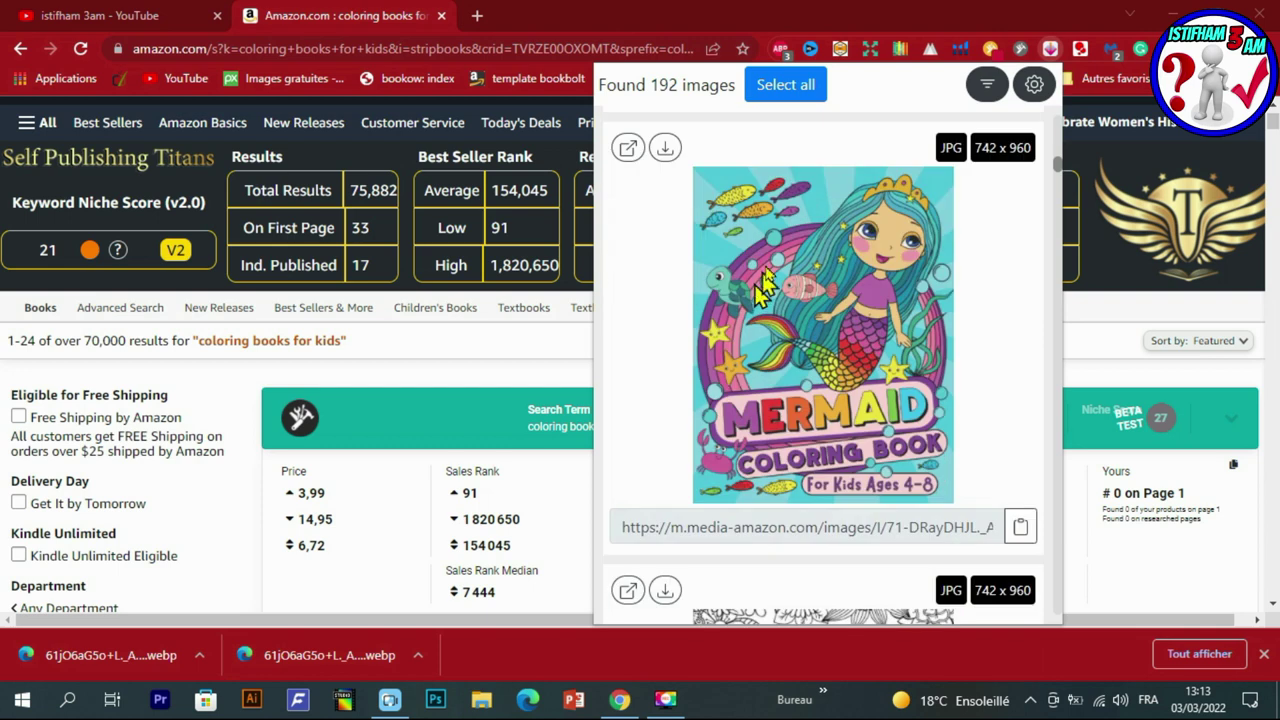
click(665, 149)
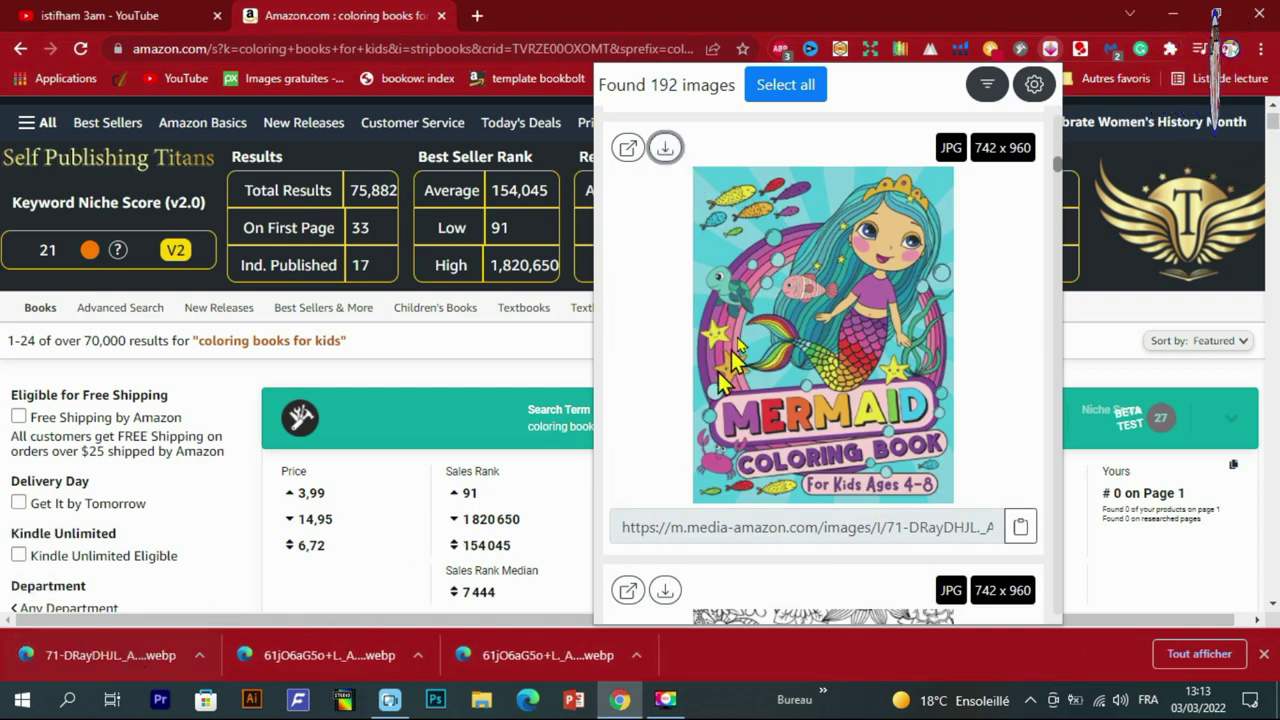
Download the 50 Vehicles cover image.
scroll(750, 325, down, 2)
scroll(752, 322, down, 2)
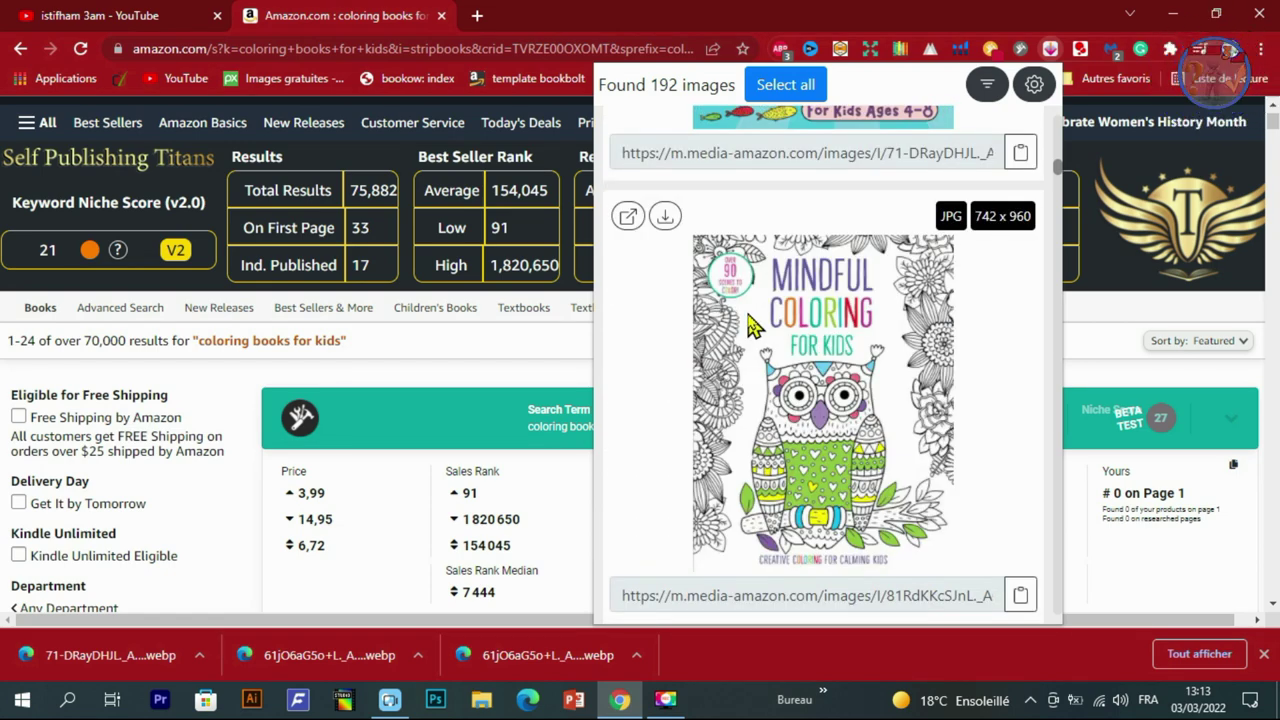
scroll(752, 325, down, 2)
scroll(752, 325, down, 2)
scroll(752, 325, down, 2)
scroll(752, 325, down, 3)
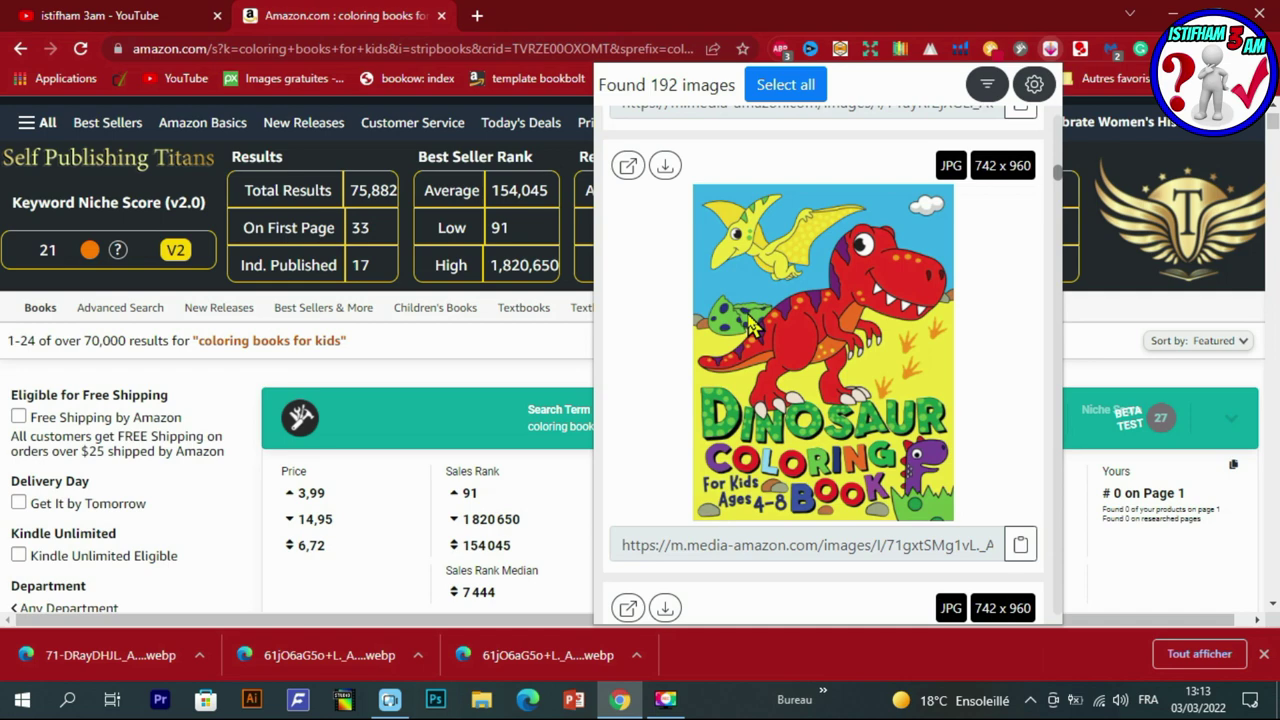
scroll(752, 325, down, 1)
scroll(752, 325, down, 3)
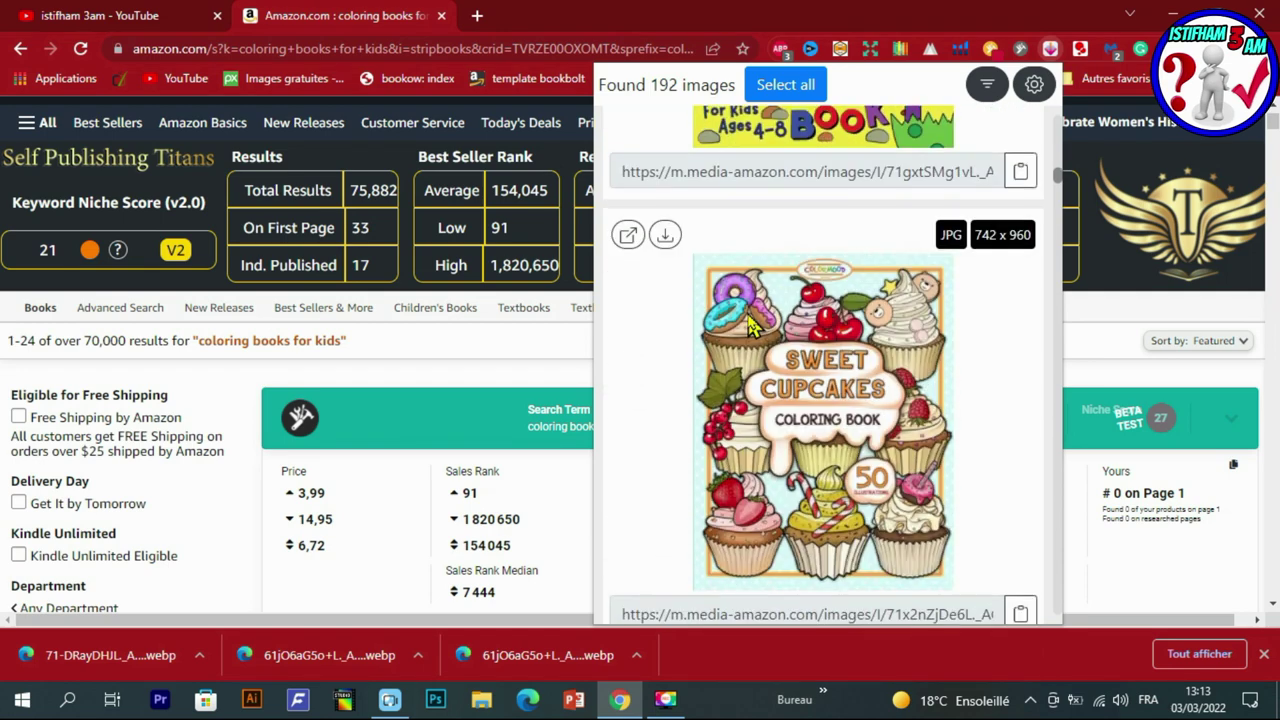
scroll(752, 325, down, 2)
scroll(752, 325, down, 2)
scroll(752, 325, down, 4)
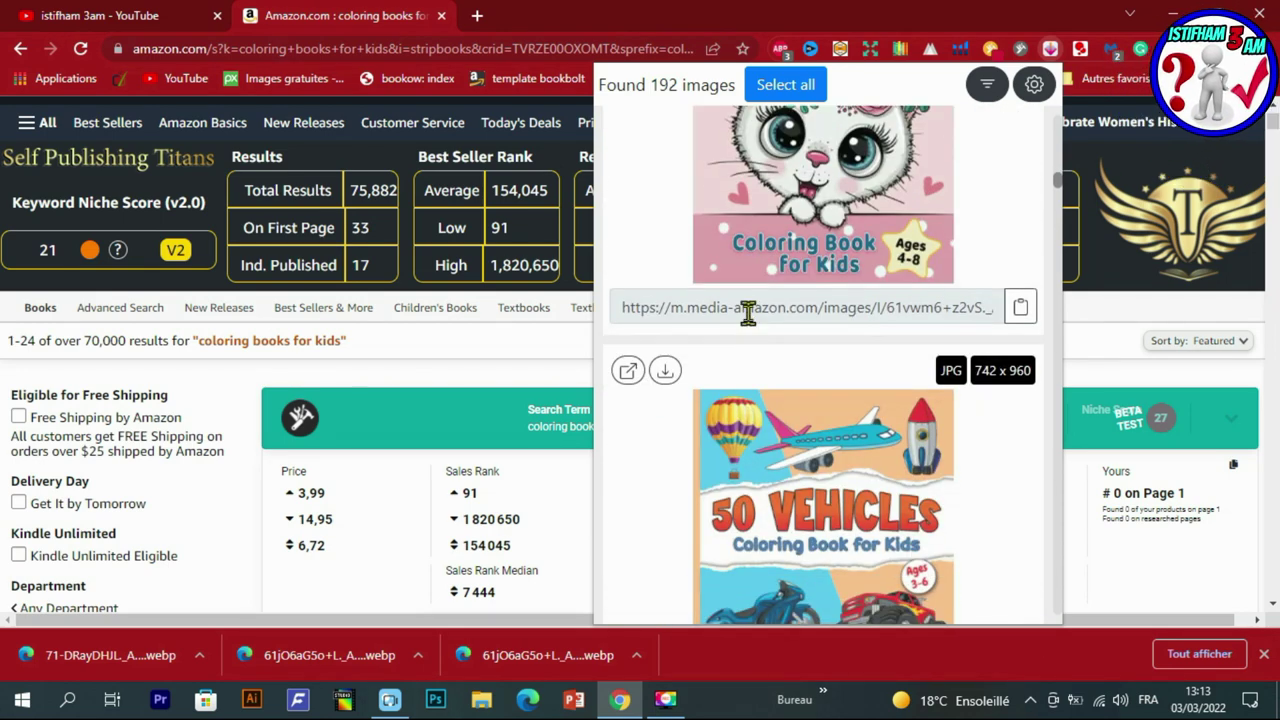
scroll(748, 318, up, 2)
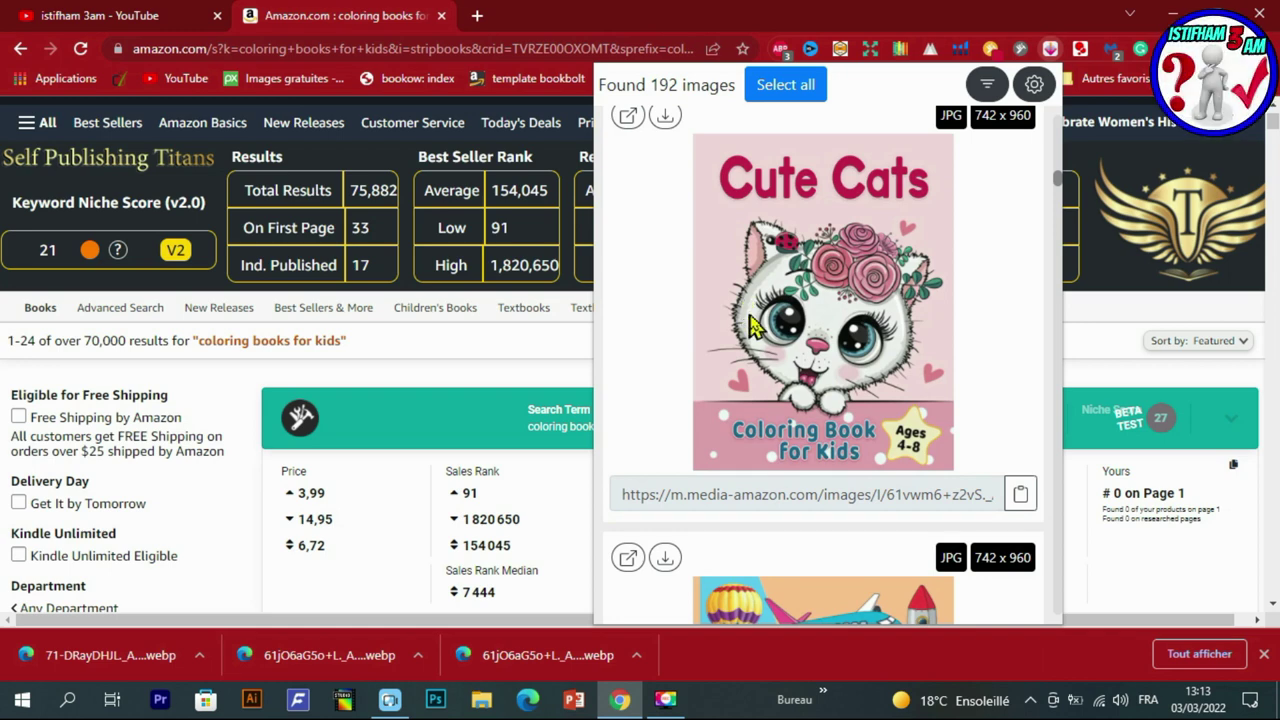
scroll(765, 318, down, 2)
scroll(765, 318, down, 2)
scroll(765, 318, down, 2)
scroll(765, 318, up, 2)
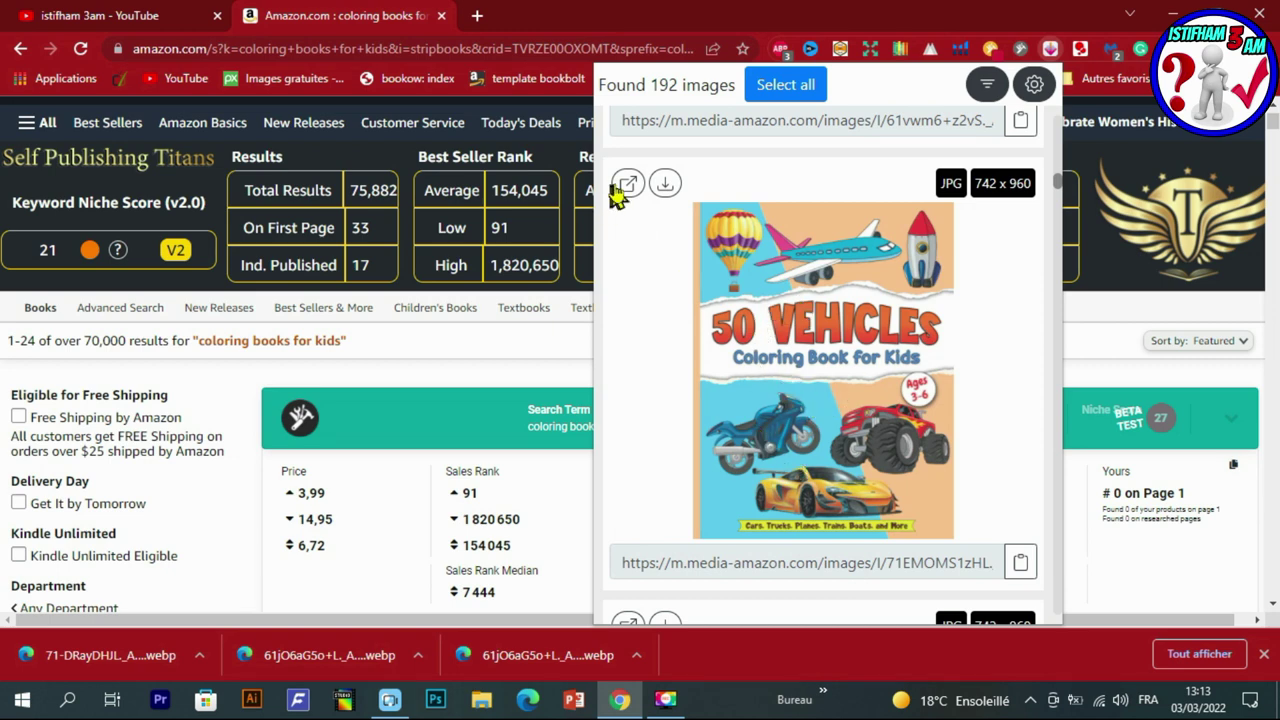
click(667, 188)
right_click(352, 652)
Review the downloaded covers in the www_amazon_com folder, selecting the 50 Vehicles file, then search 'webp to jpg' in a new tab.
click(388, 610)
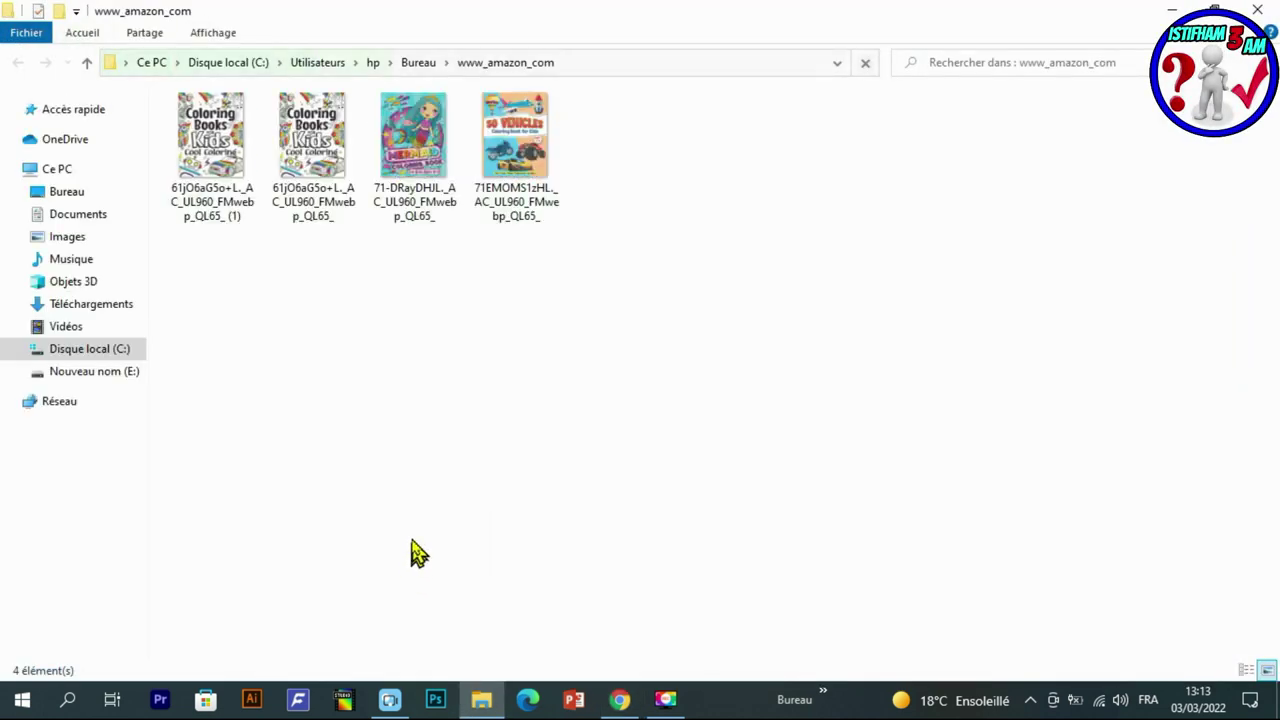
click(517, 150)
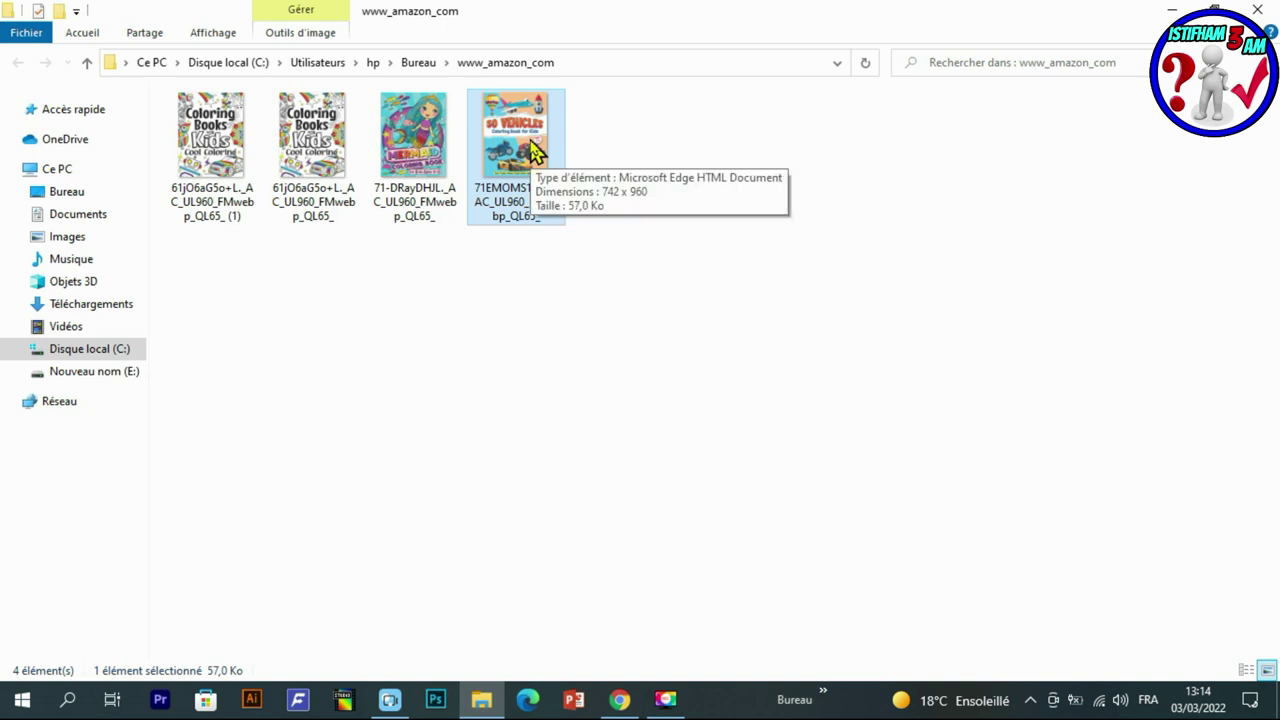
text(webp )
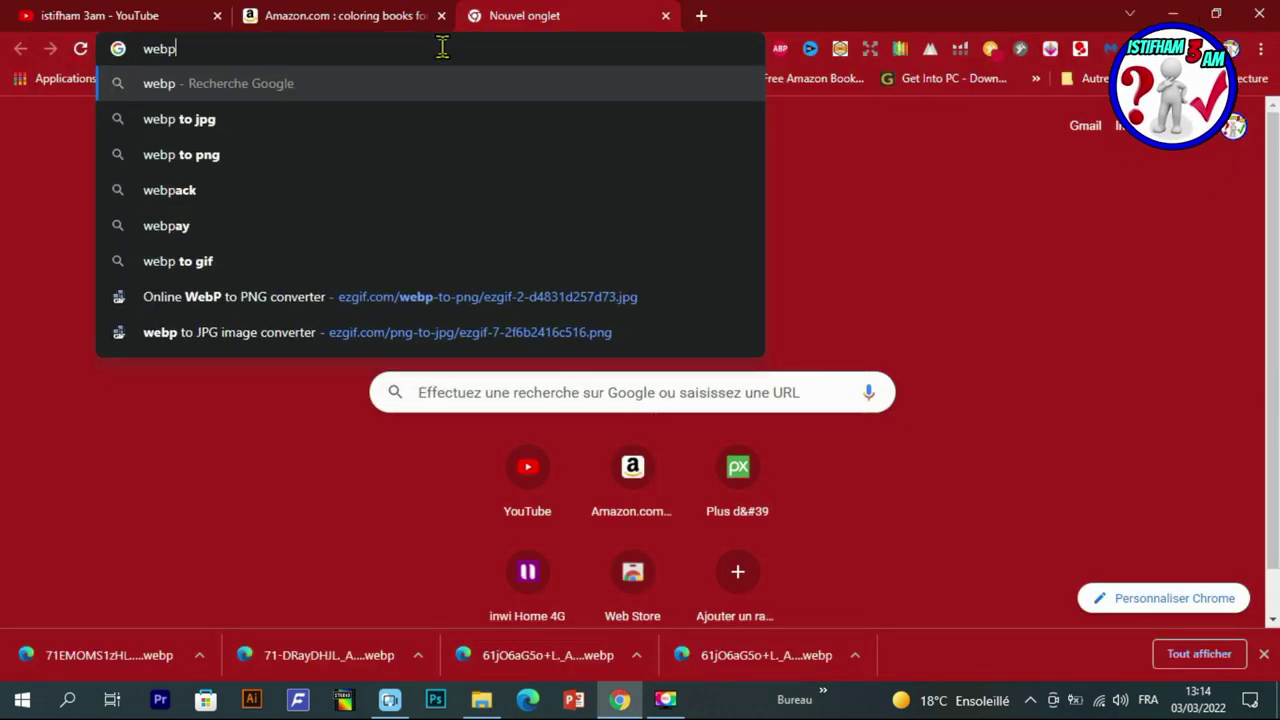
text(to )
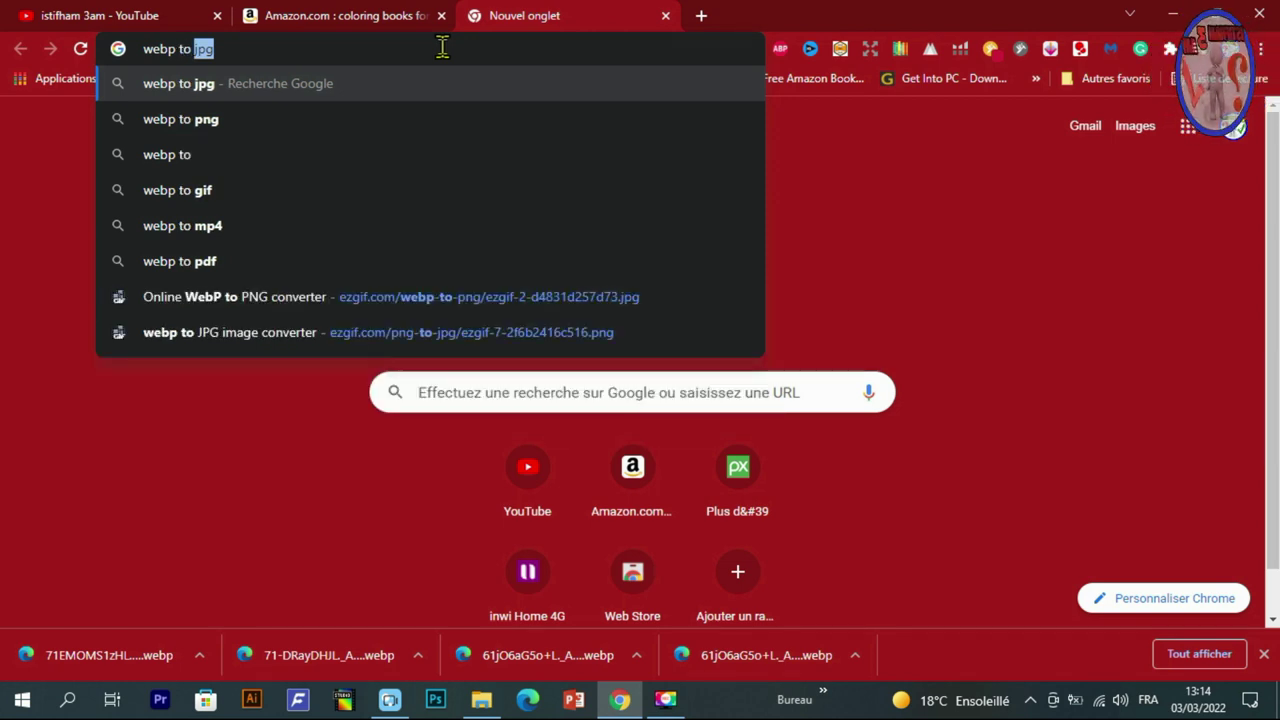
text(jpg)
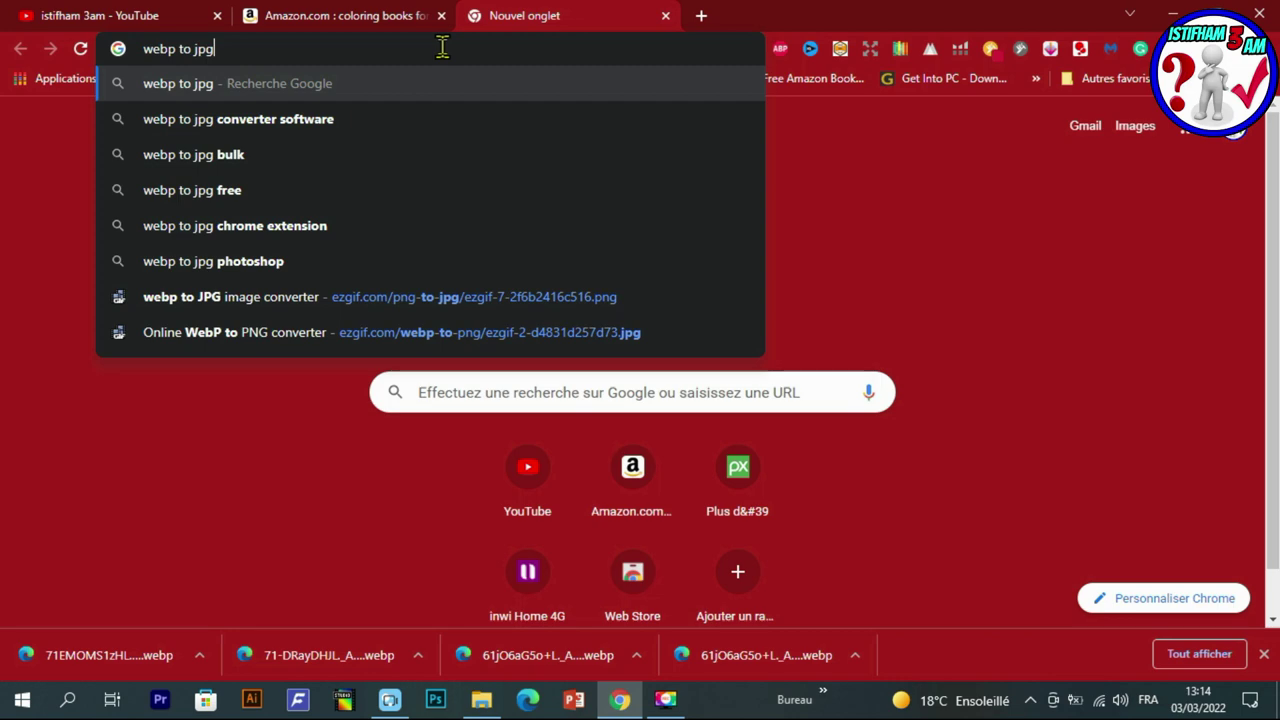
Open Ezgif's WebP to JPG converter and upload the Coloring Books for Kids cover.
key(Return)
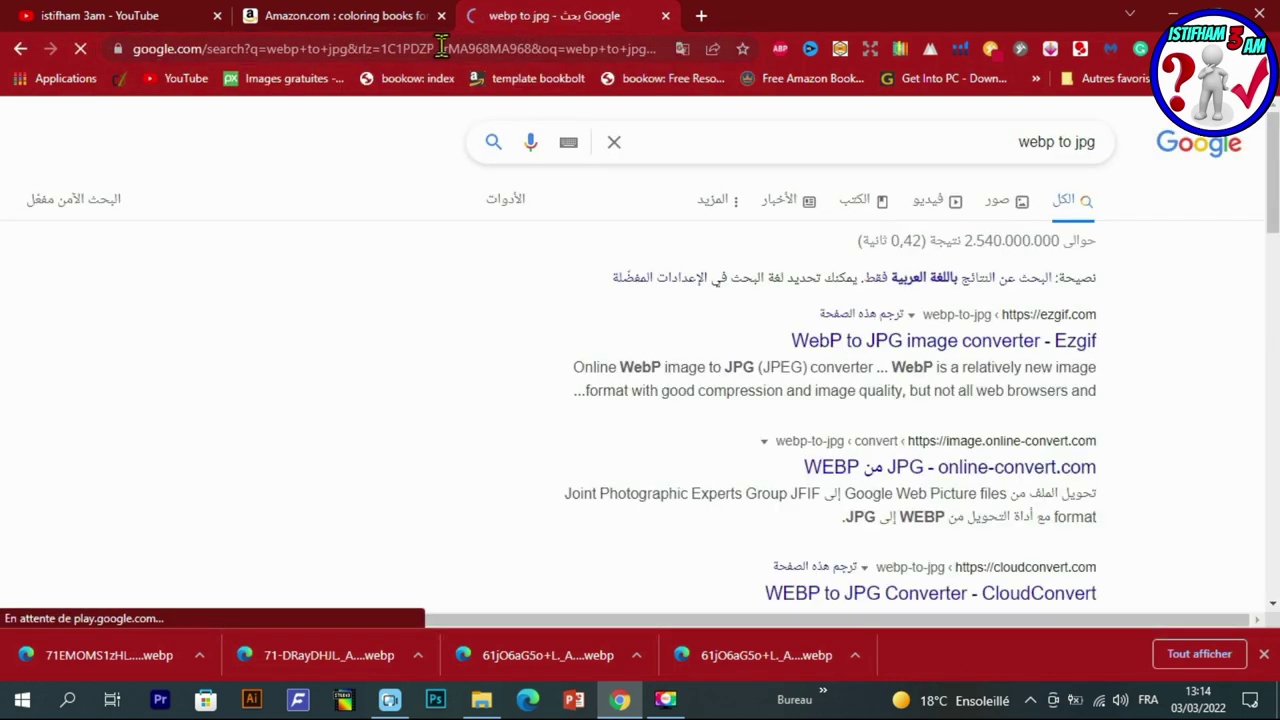
click(966, 345)
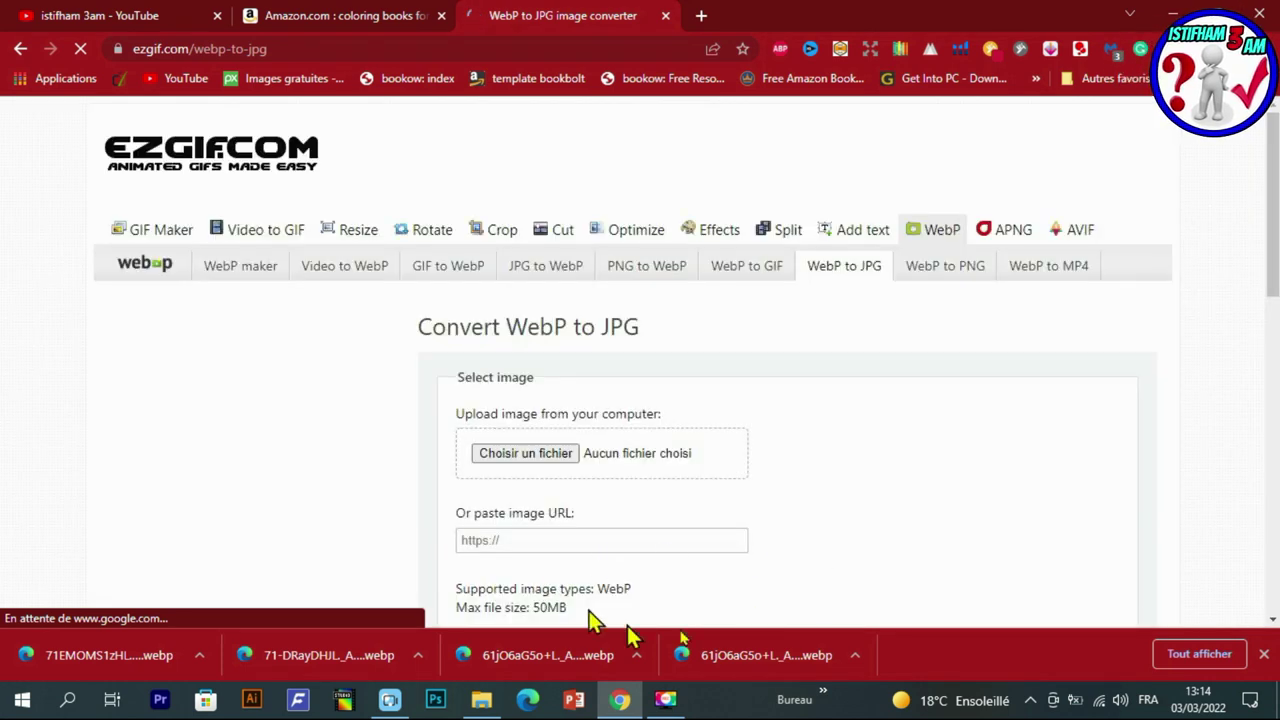
scroll(541, 480, down, 2)
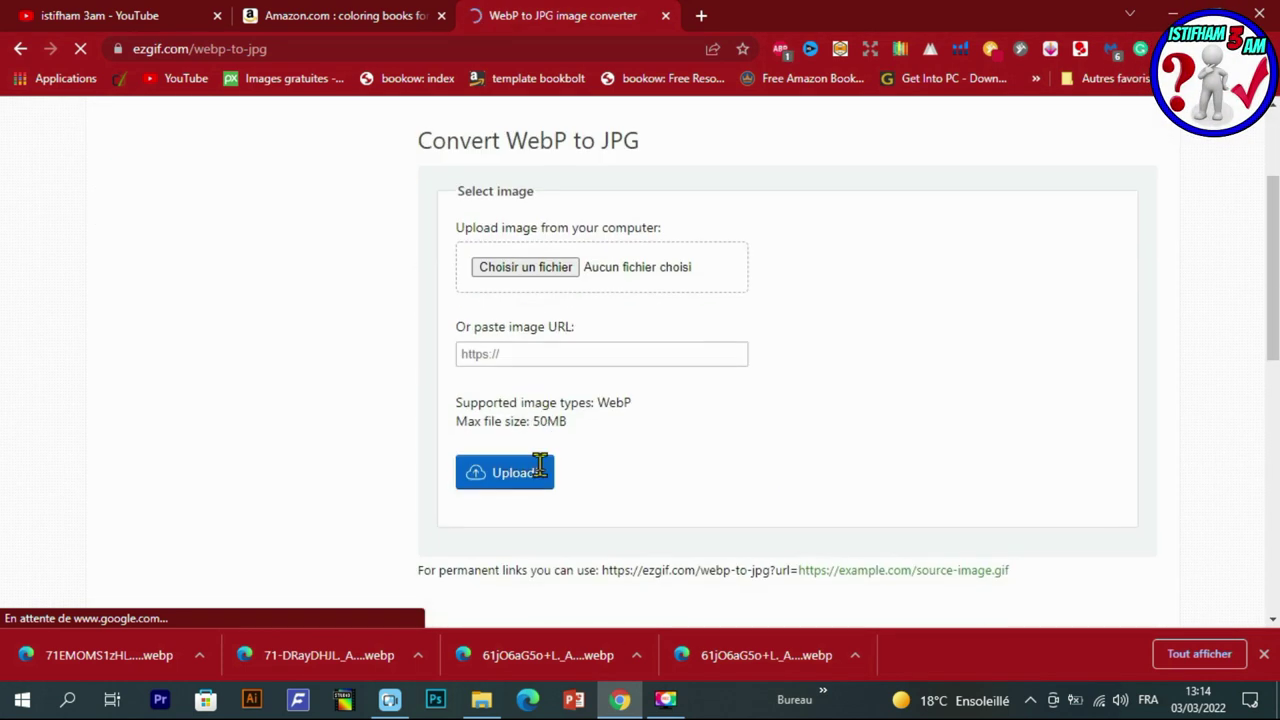
click(525, 266)
scroll(491, 263, down, 3)
scroll(490, 268, down, 2)
scroll(488, 270, up, 3)
scroll(488, 270, up, 2)
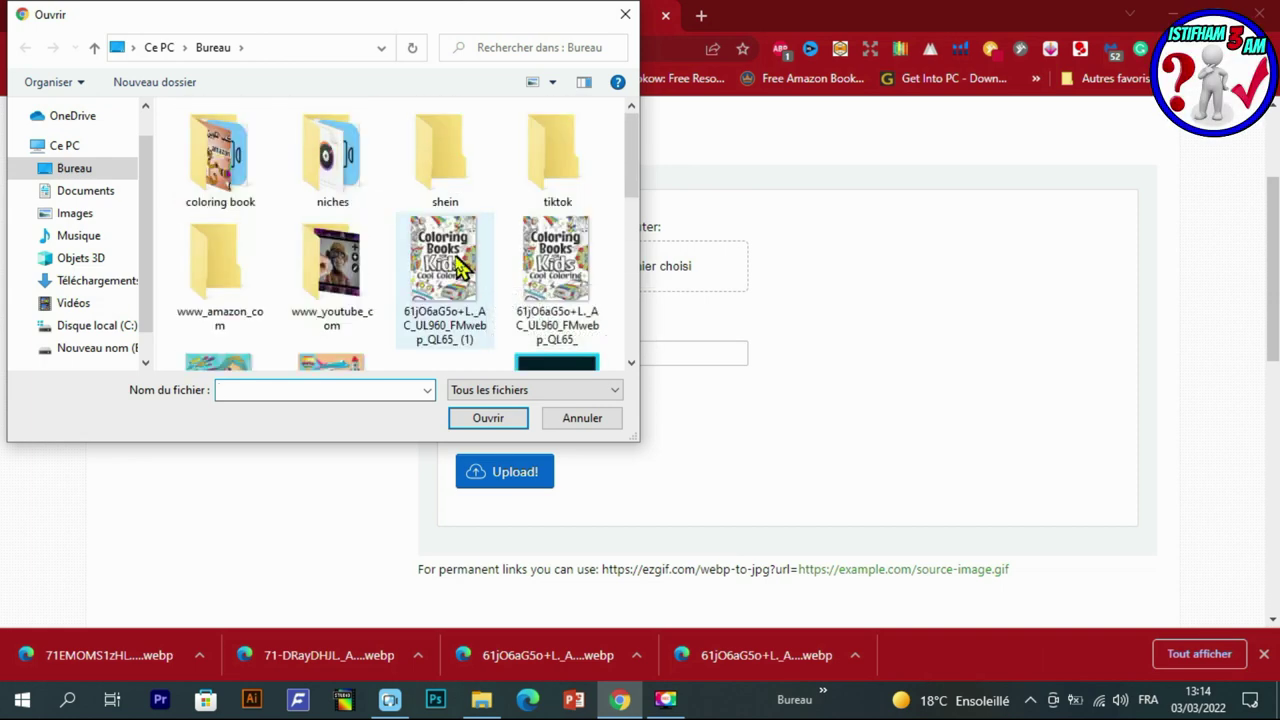
click(486, 270)
click(480, 420)
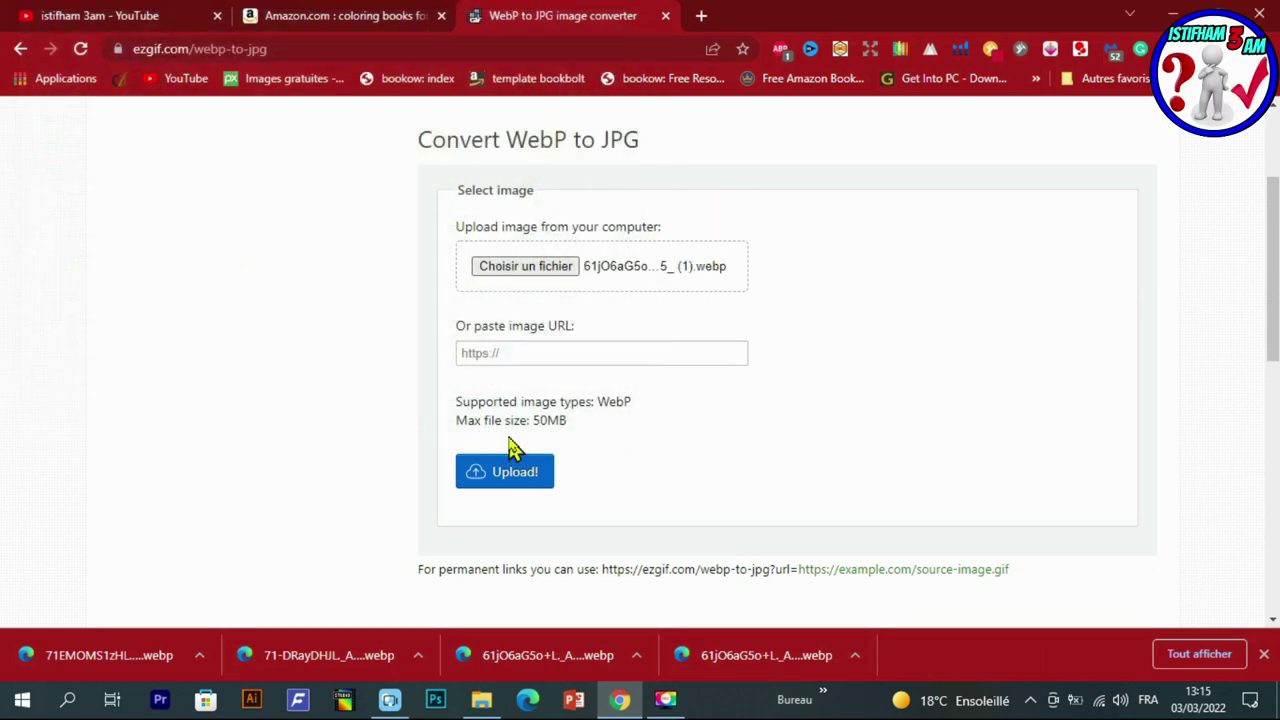
click(501, 472)
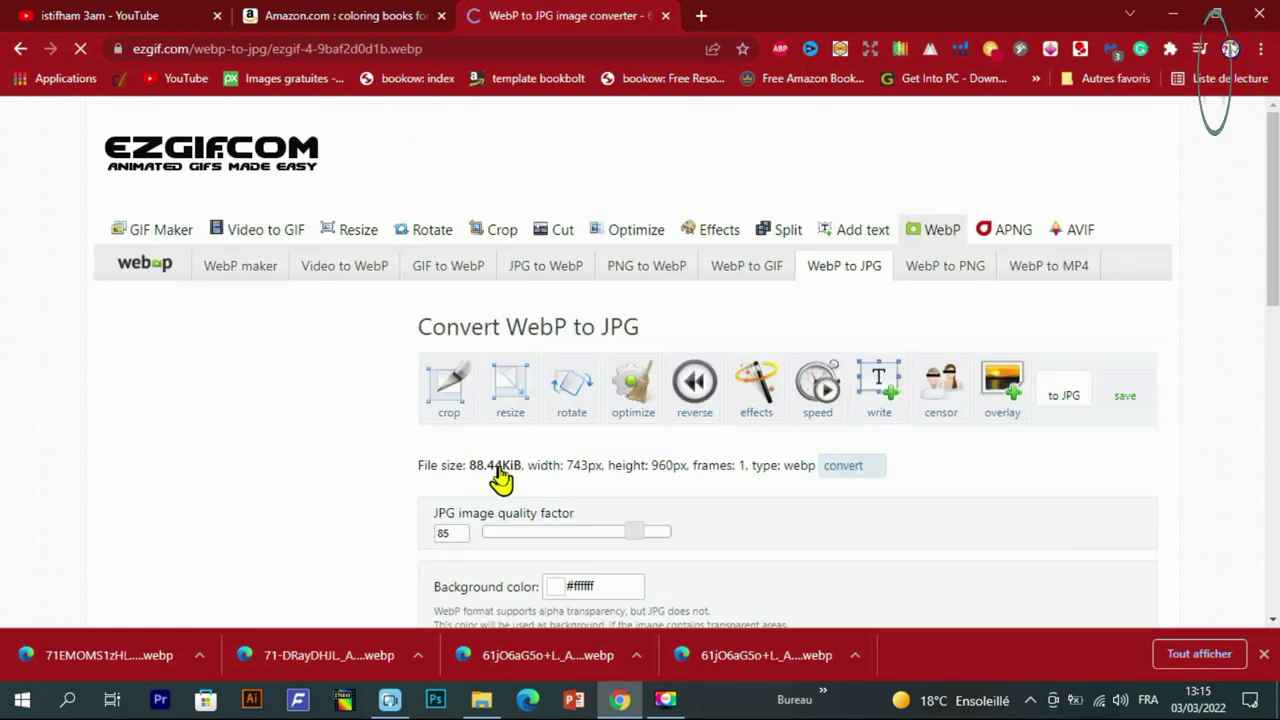
Save the Coloring Books for Kids cover converted to JPG.
scroll(350, 480, down, 2)
scroll(362, 435, down, 4)
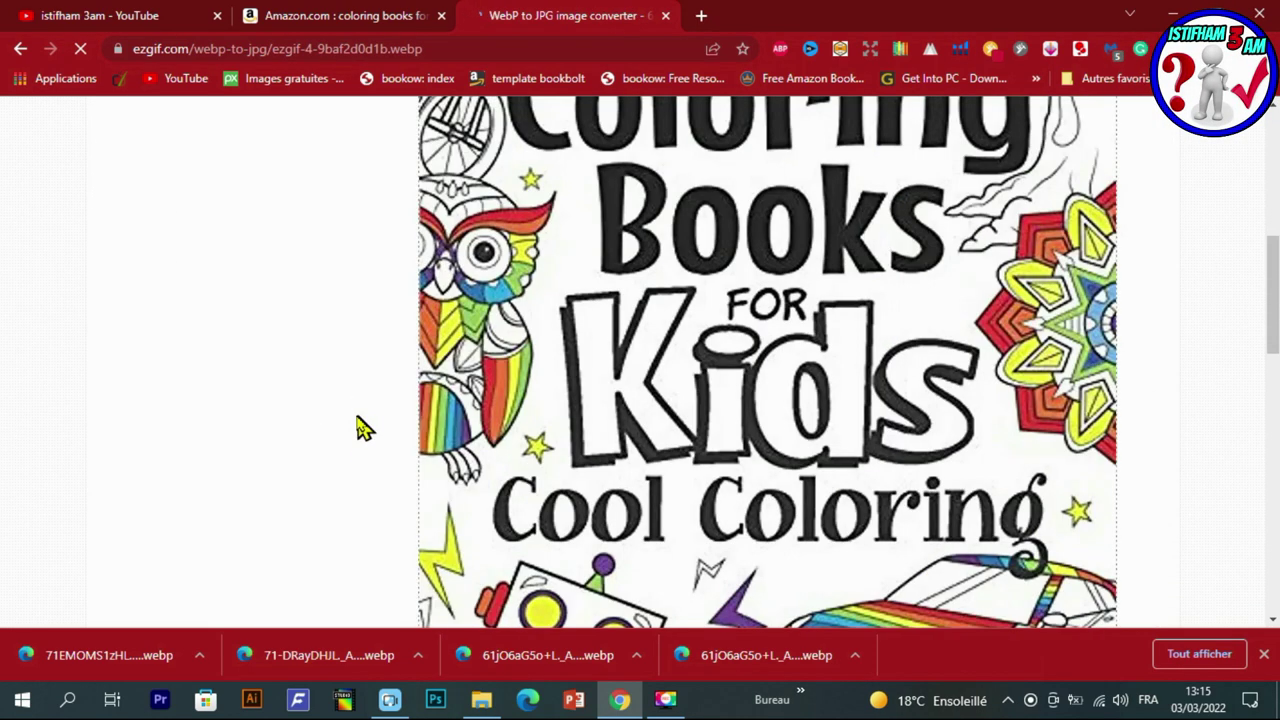
scroll(362, 427, up, 4)
scroll(362, 427, down, 1)
scroll(362, 427, down, 10)
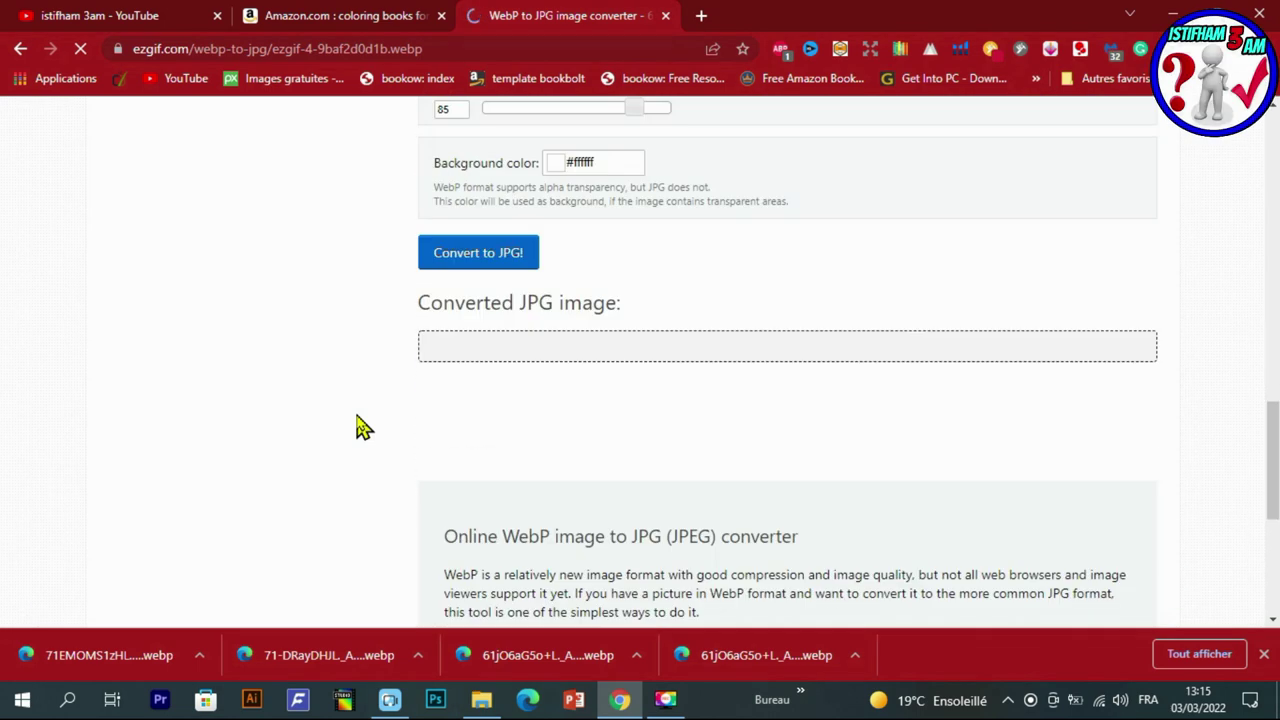
scroll(362, 427, up, 2)
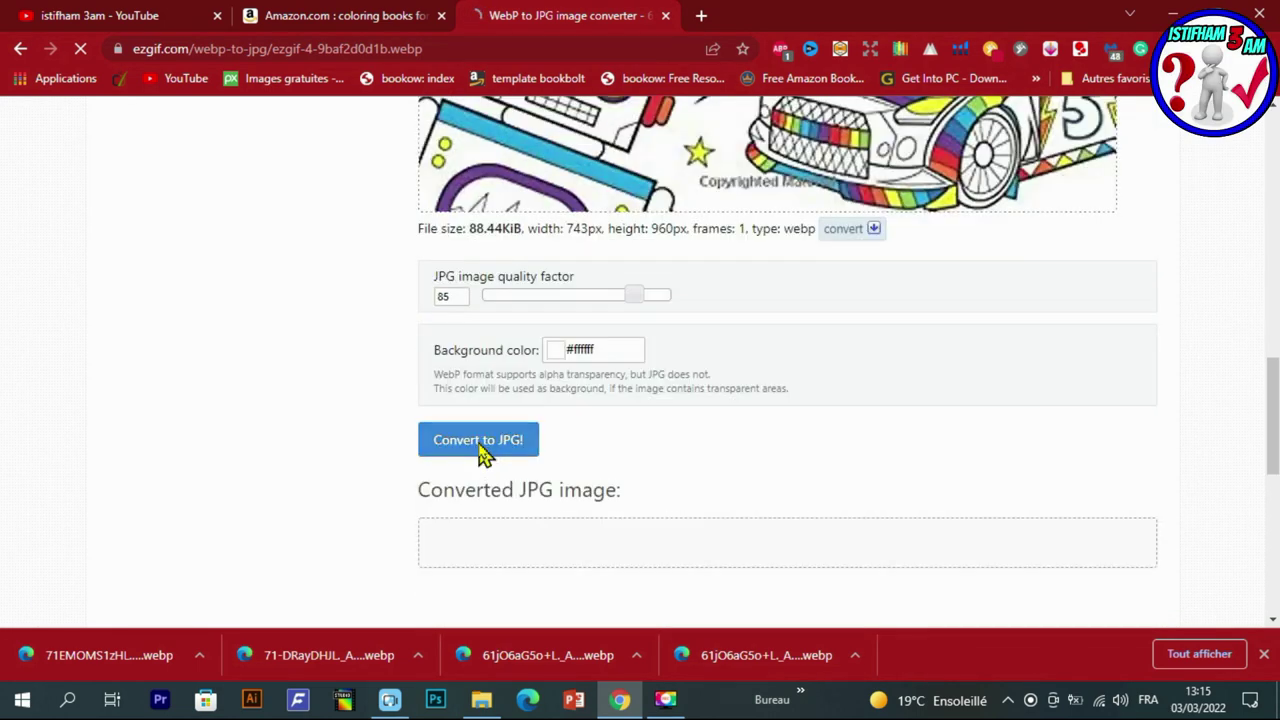
scroll(300, 428, down, 5)
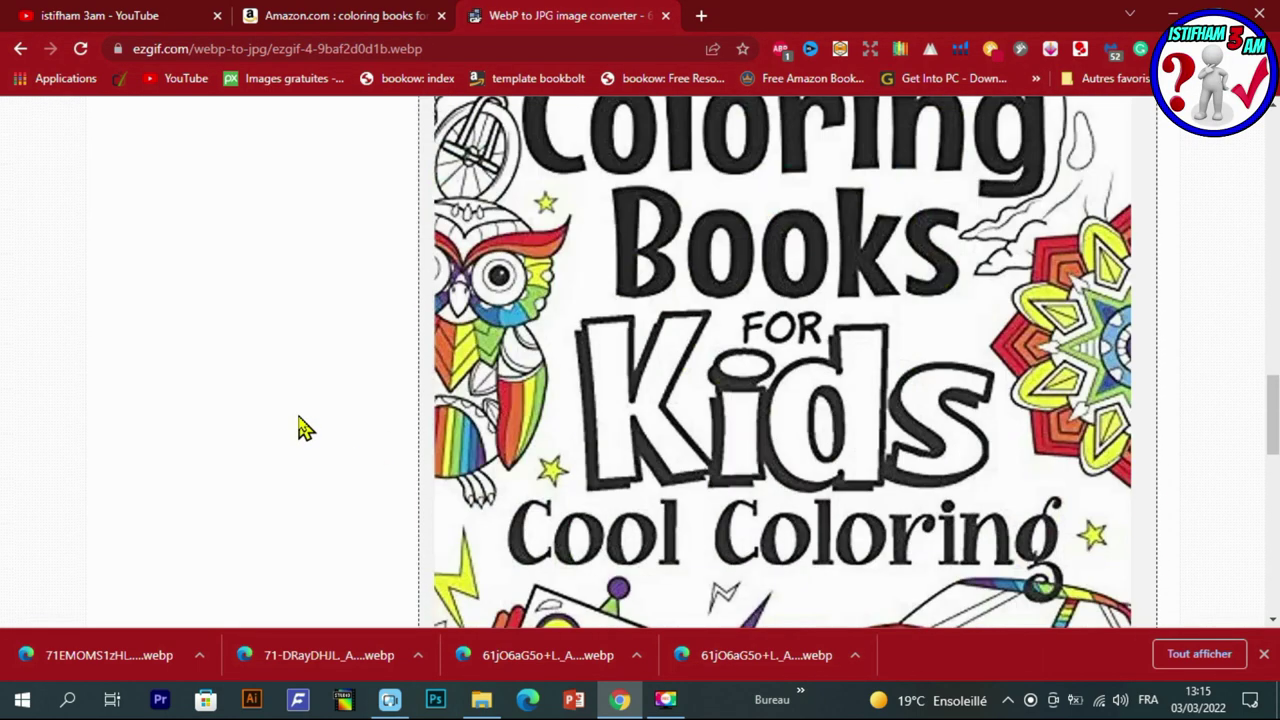
scroll(303, 428, down, 4)
scroll(303, 428, down, 1)
scroll(300, 428, down, 2)
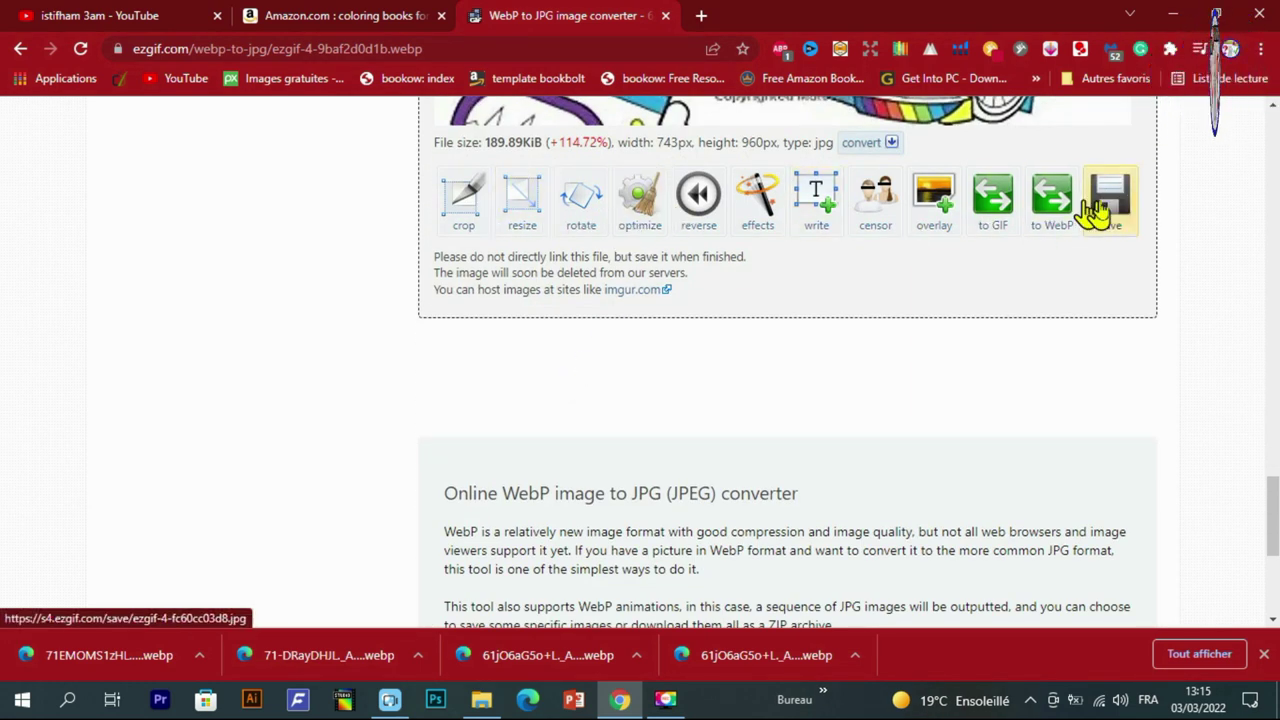
click(1120, 203)
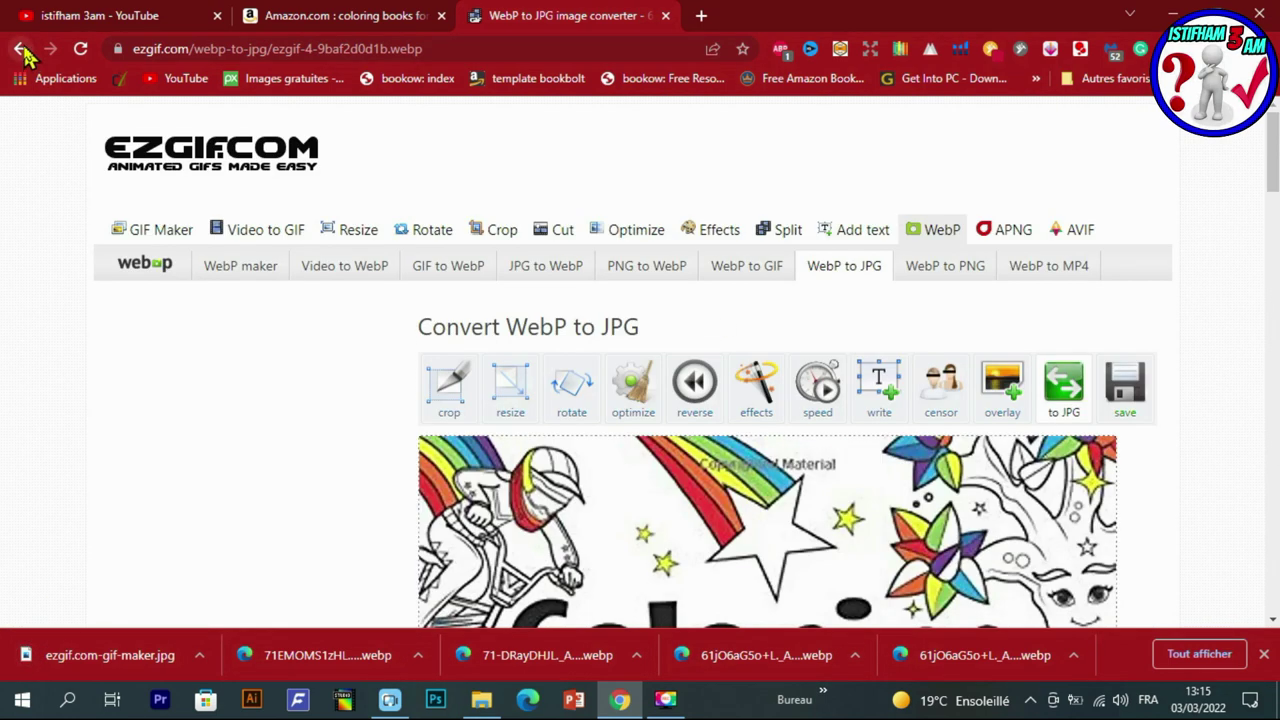
Convert the 50 Vehicles cover from WebP to JPG and save it.
click(20, 48)
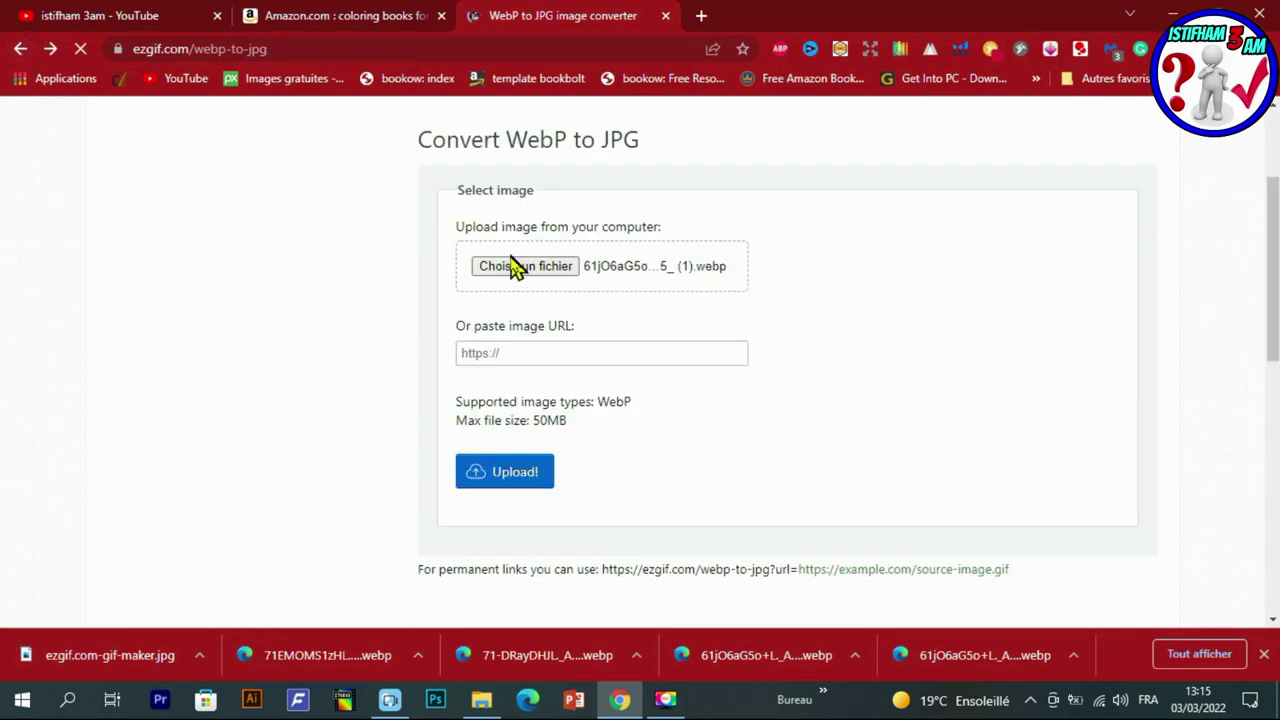
click(514, 266)
scroll(303, 298, down, 2)
scroll(310, 290, down, 1)
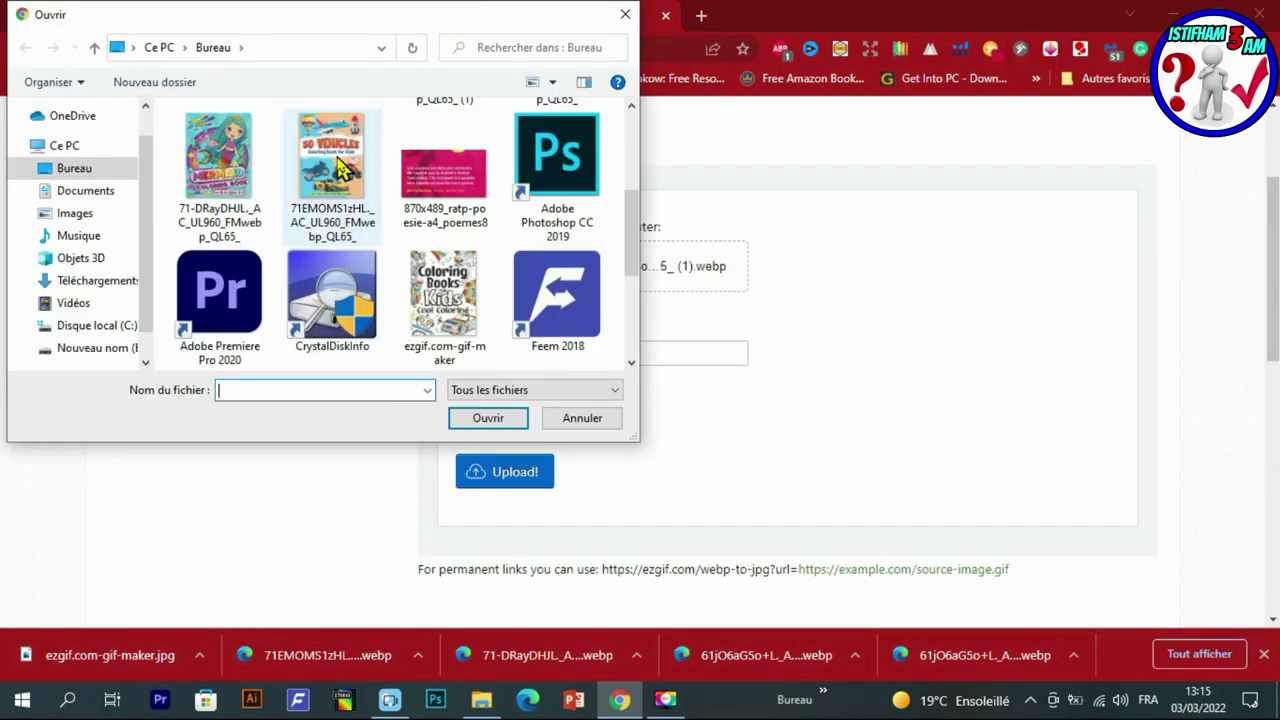
click(330, 165)
click(488, 418)
click(504, 471)
scroll(985, 453, down, 10)
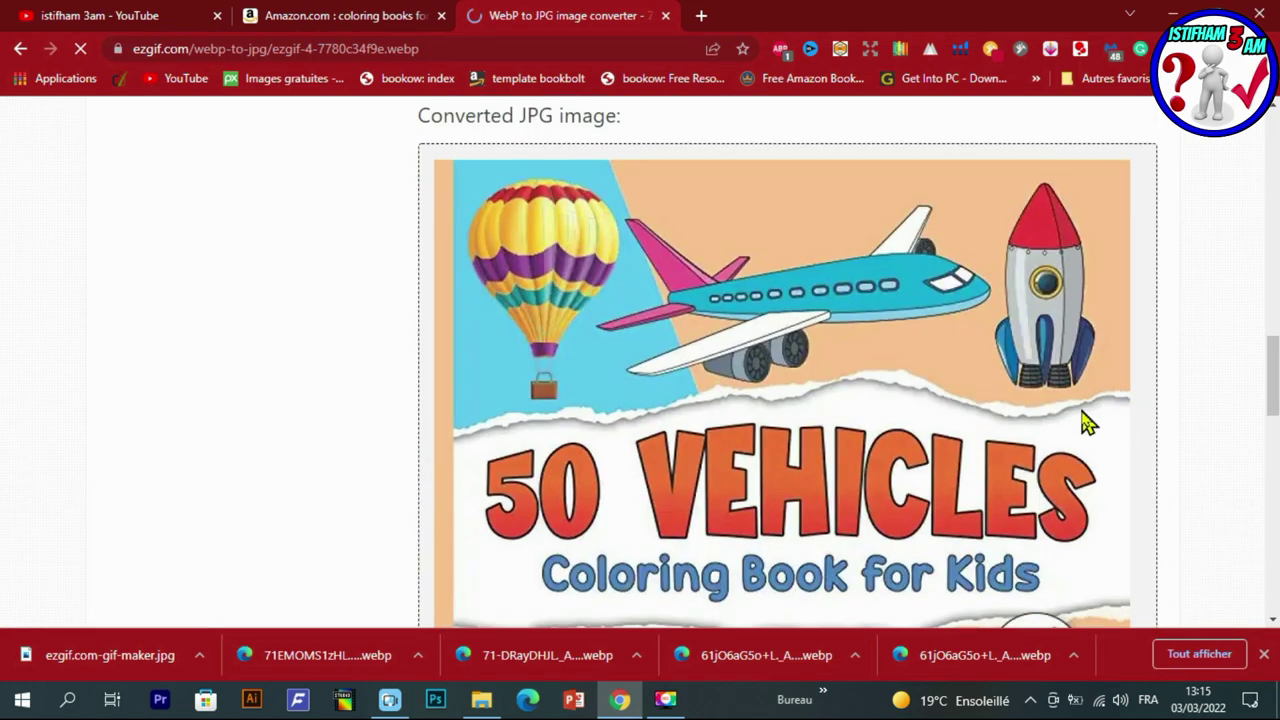
scroll(1090, 415, down, 8)
click(1108, 400)
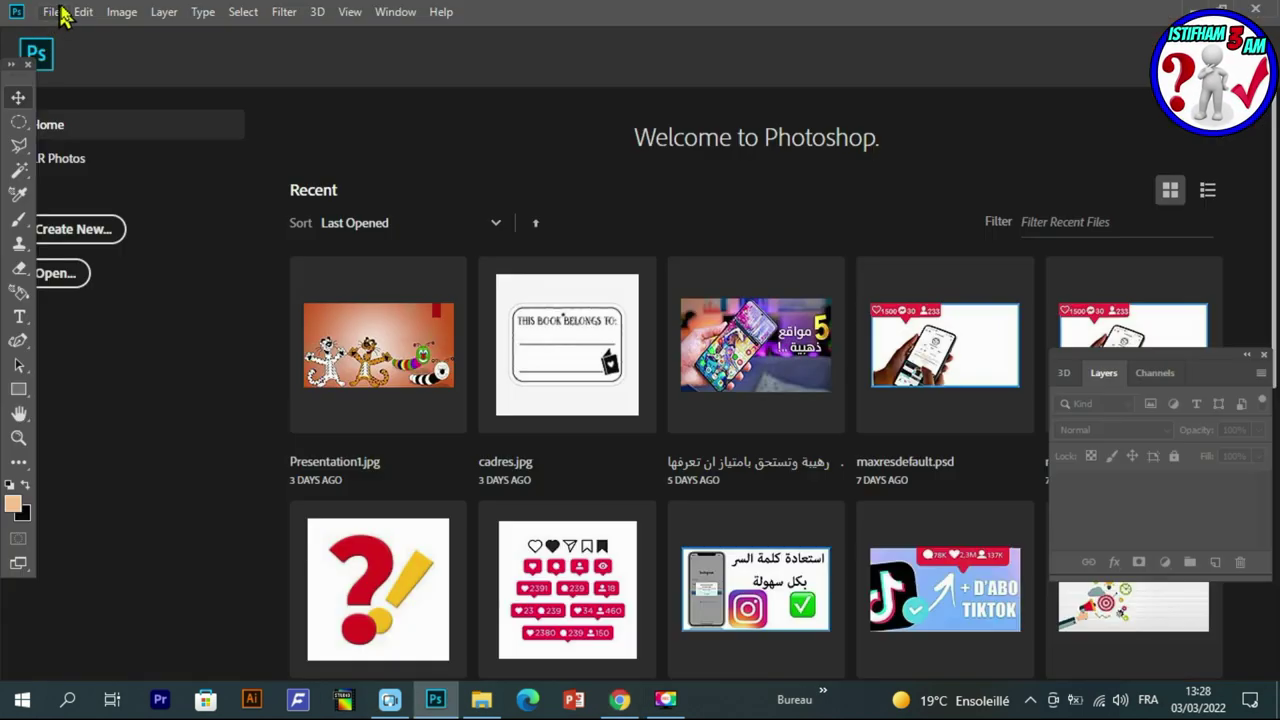
Create an 8.5 x 11 in portrait document at 72 ppi with the grid hidden.
click(51, 11)
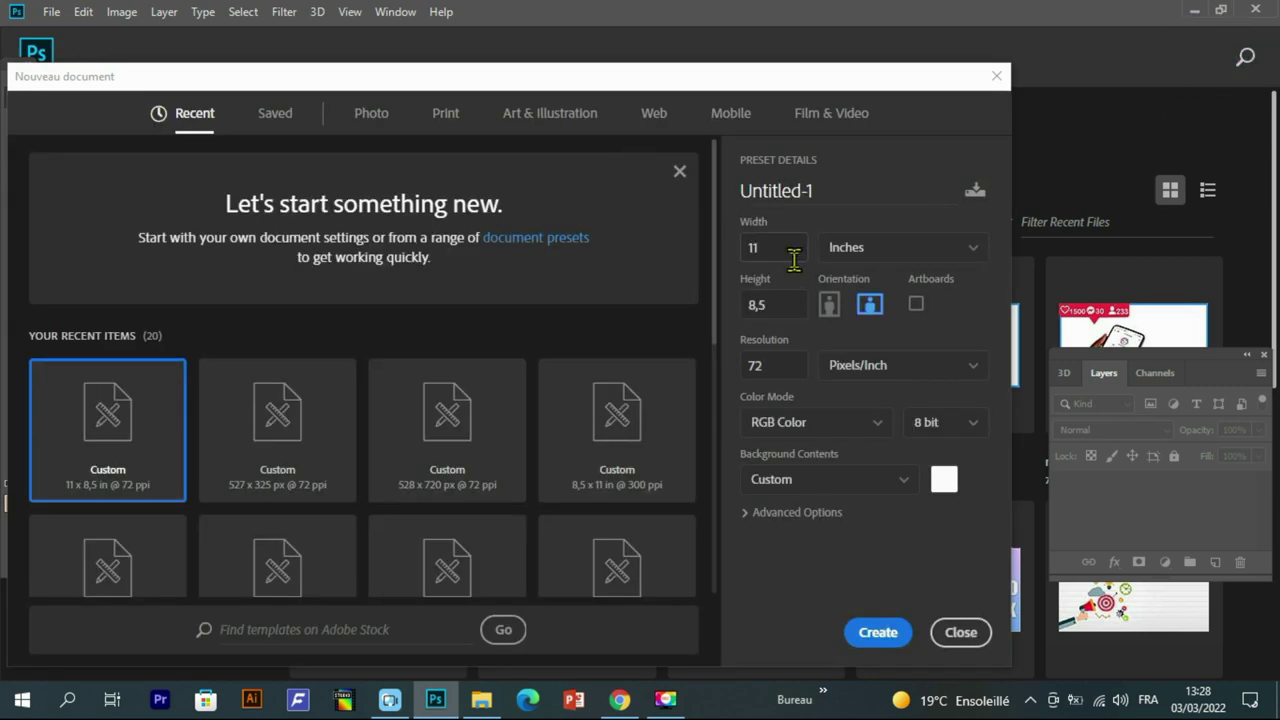
drag(768, 251, 740, 257)
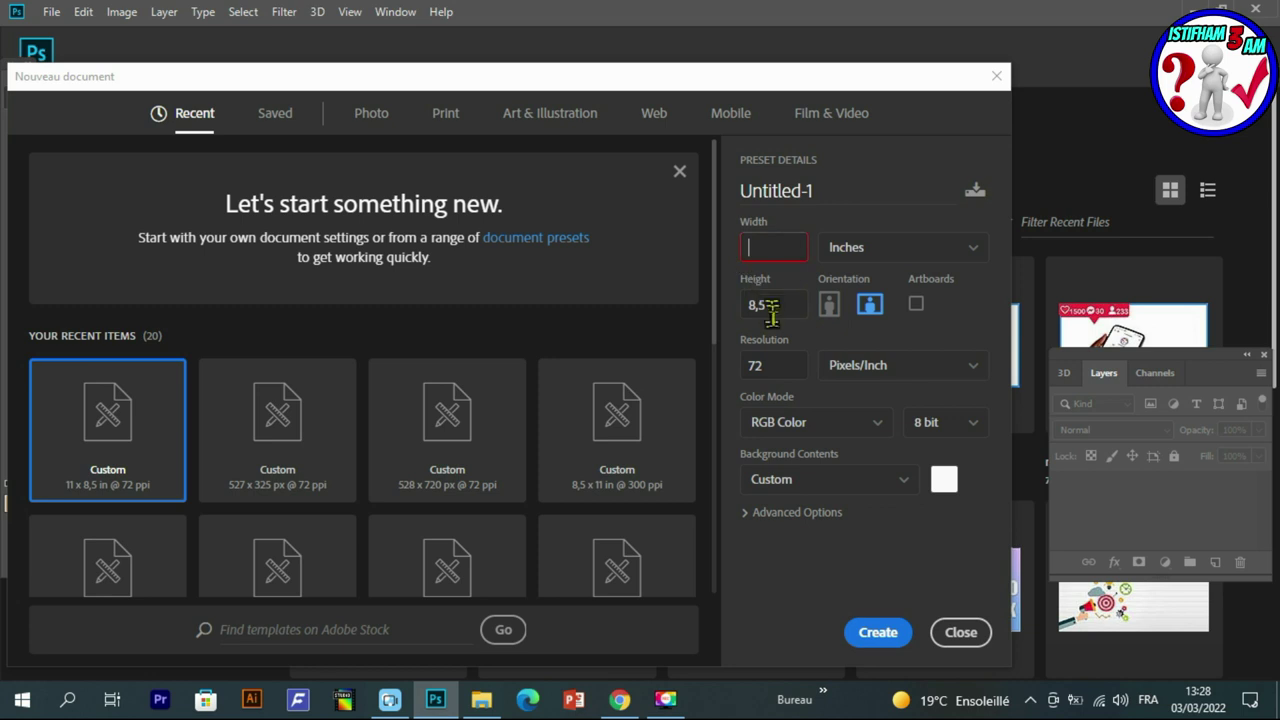
click(829, 304)
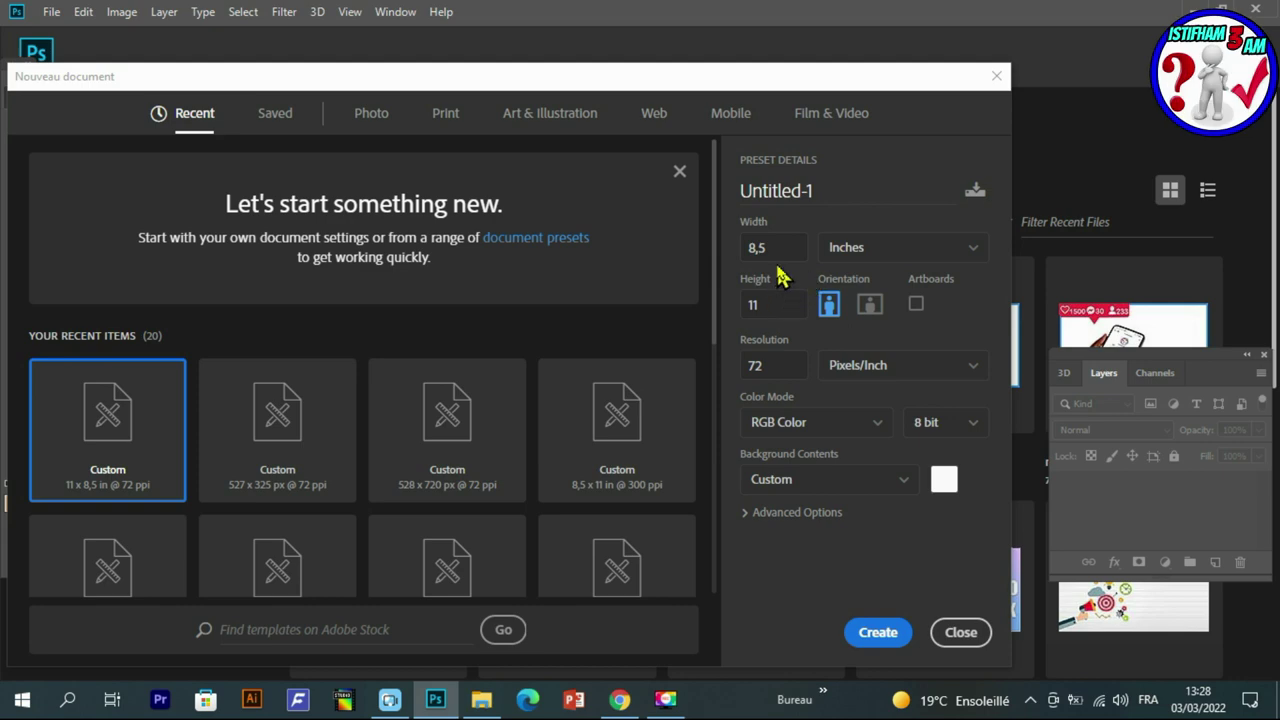
click(871, 633)
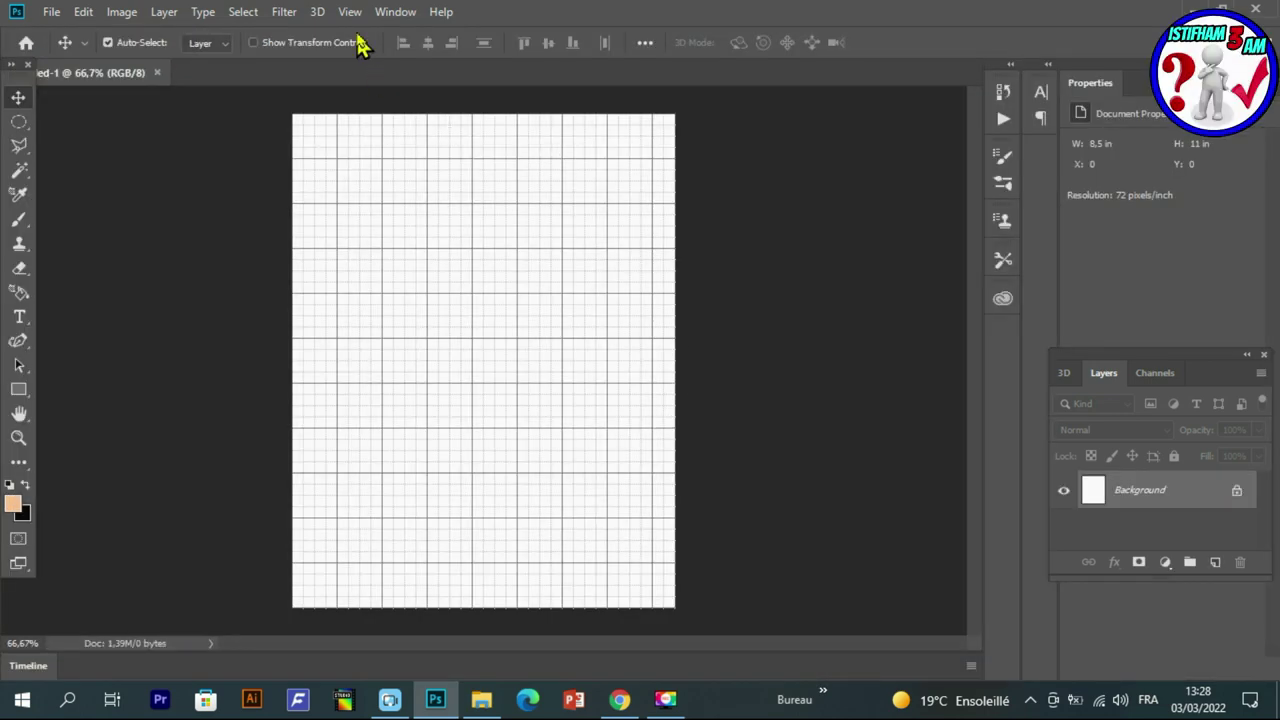
click(350, 12)
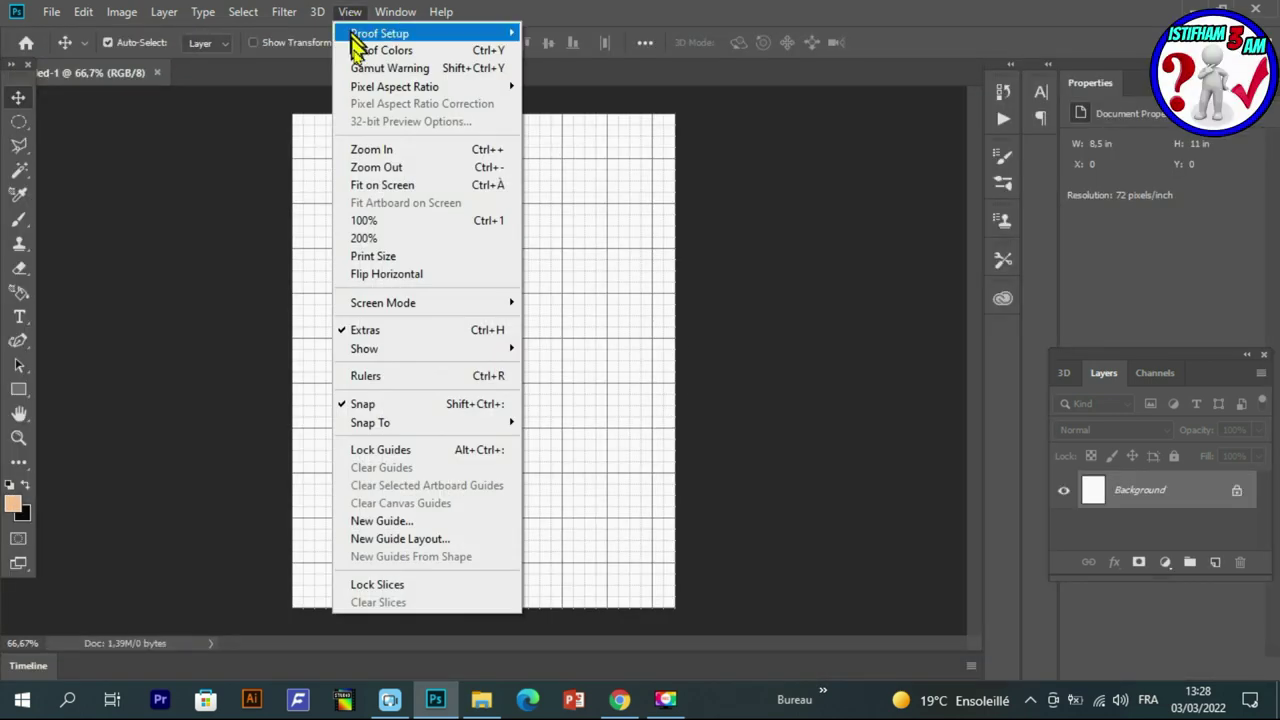
click(345, 334)
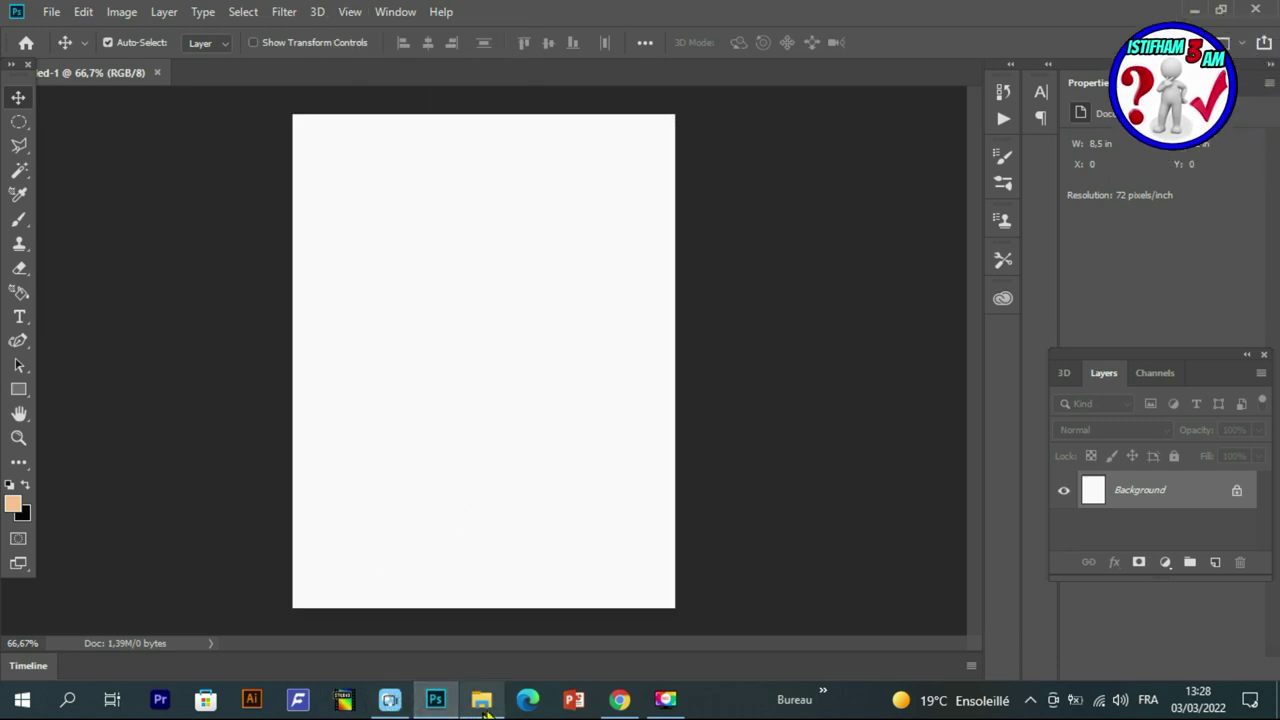
Place ezgif.com-gif-maker.jpg onto the page as a full-width smart object layer.
click(481, 699)
drag(322, 290, 655, 595)
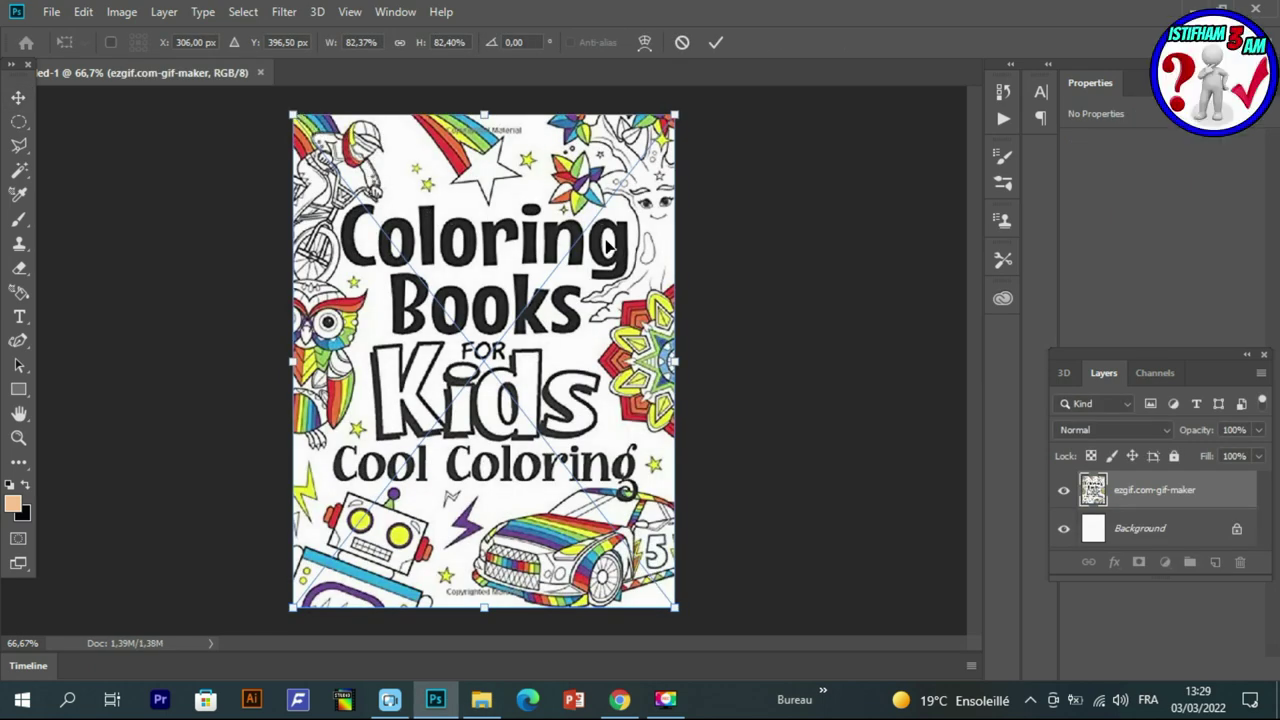
key(Return)
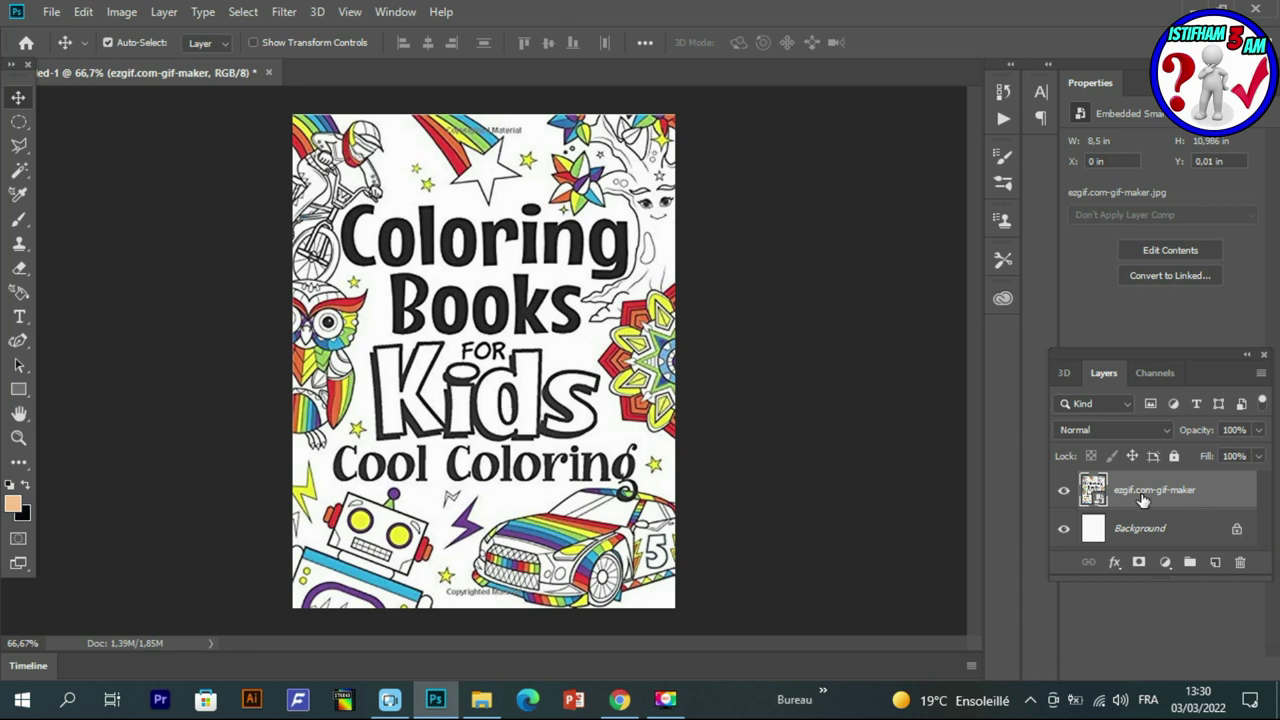
Set up the Brush tool with white foreground colour and rasterize the cover layer.
click(22, 226)
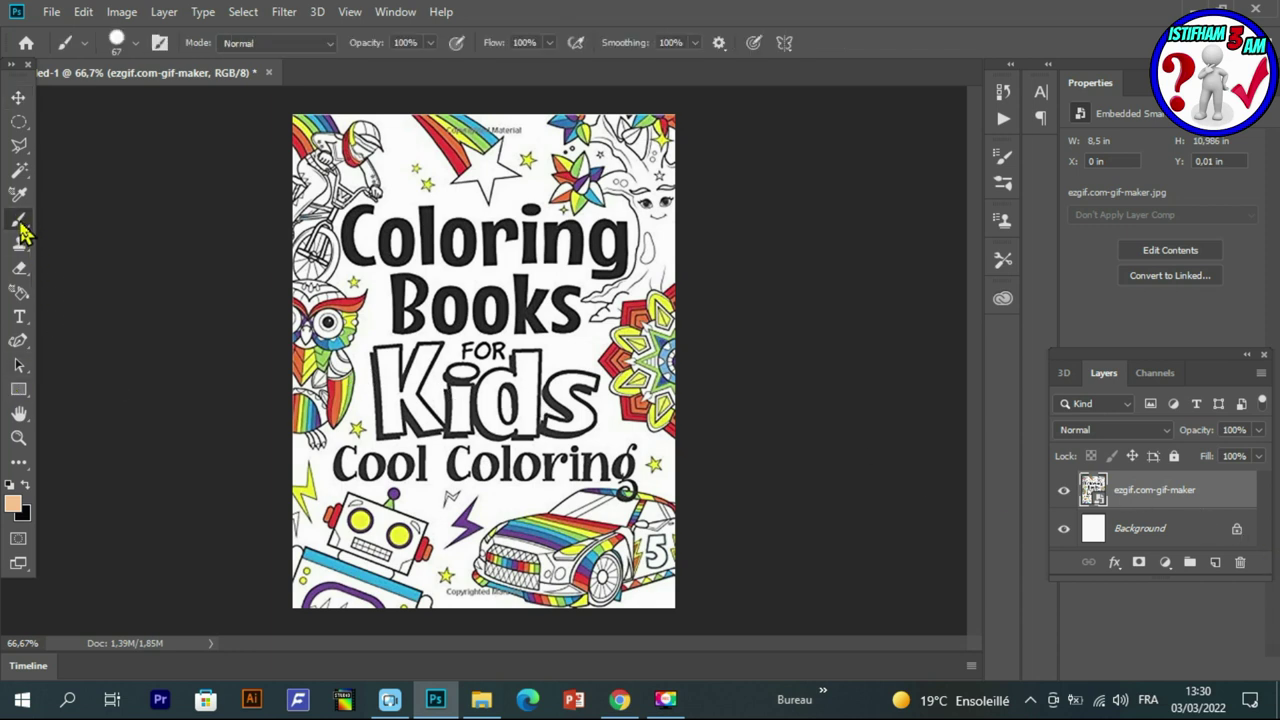
click(13, 505)
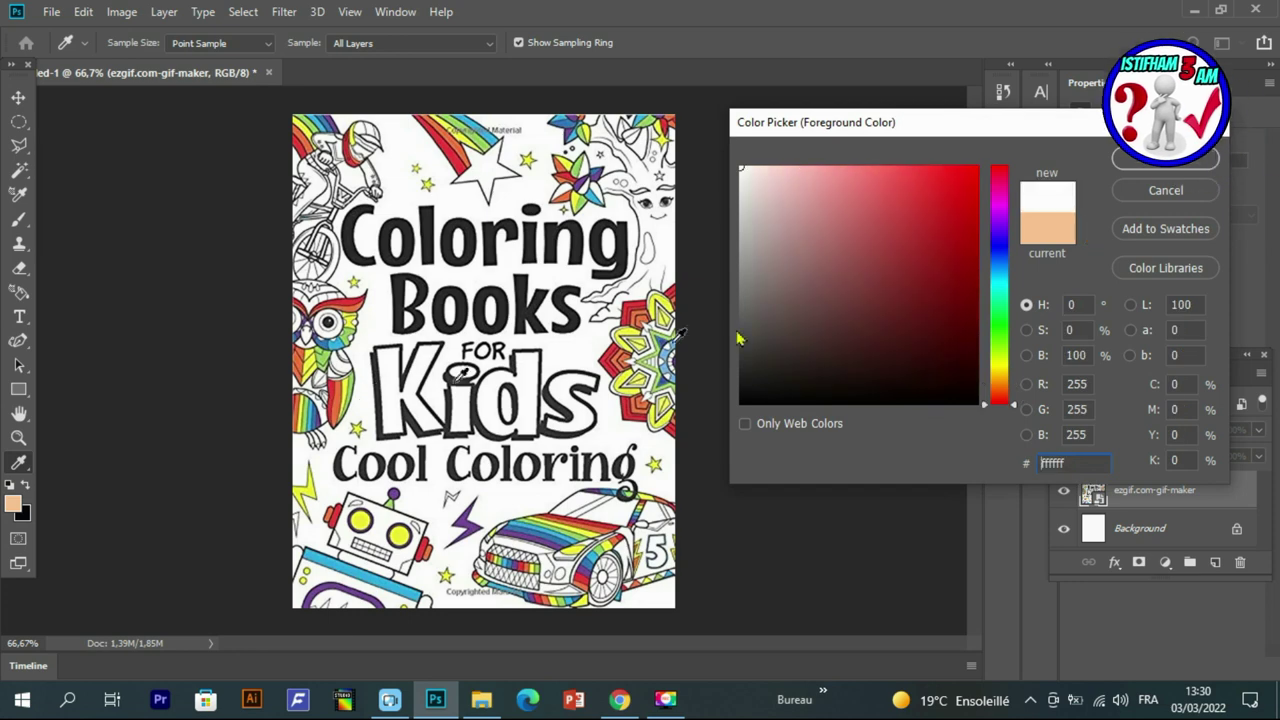
click(1186, 162)
click(376, 179)
key(Escape)
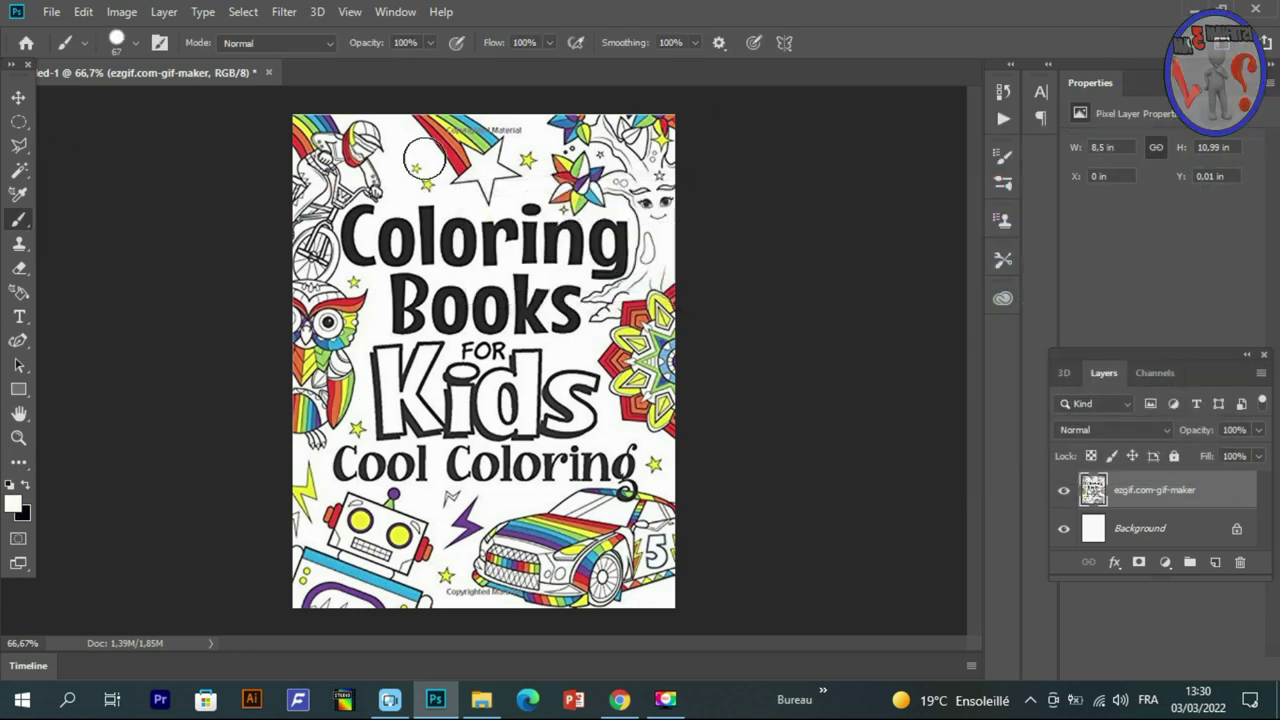
Paint white over the edge drawings, corner flowers and Cool Coloring subtitle.
drag(322, 135, 297, 172)
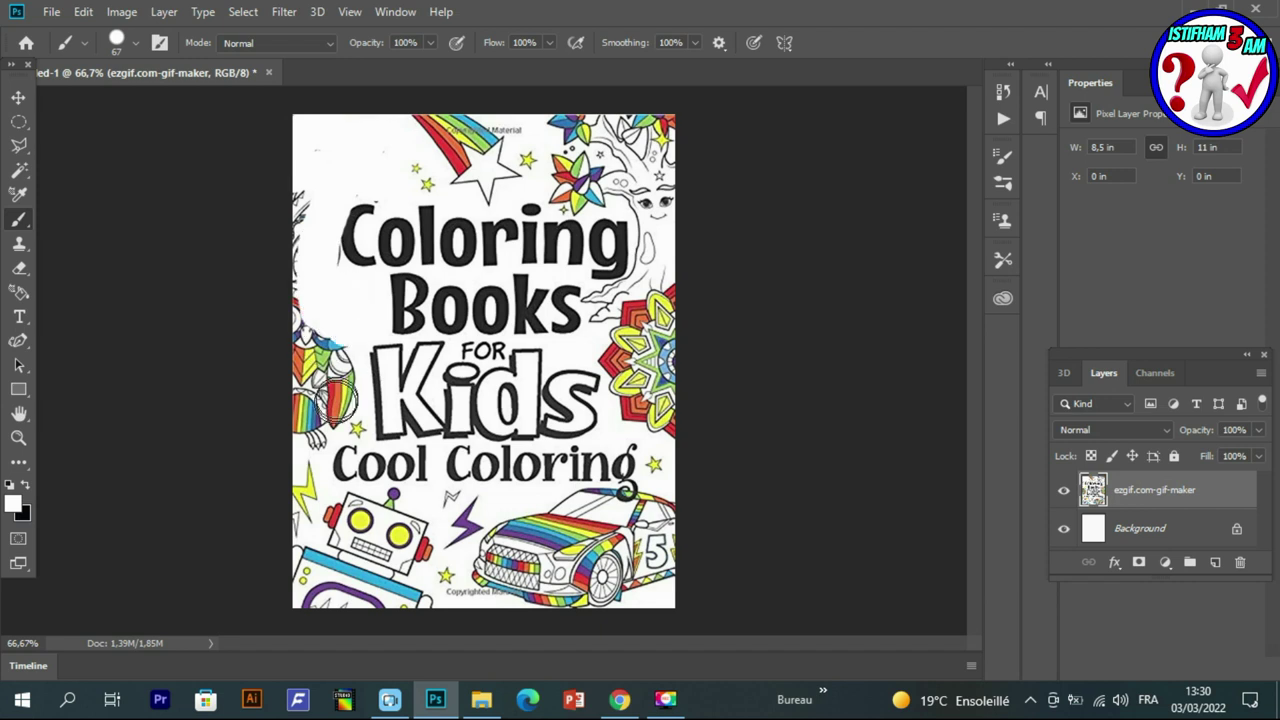
mouse_move(305, 315)
mouse_down()
mouse_move(297, 186)
mouse_move(318, 254)
mouse_up()
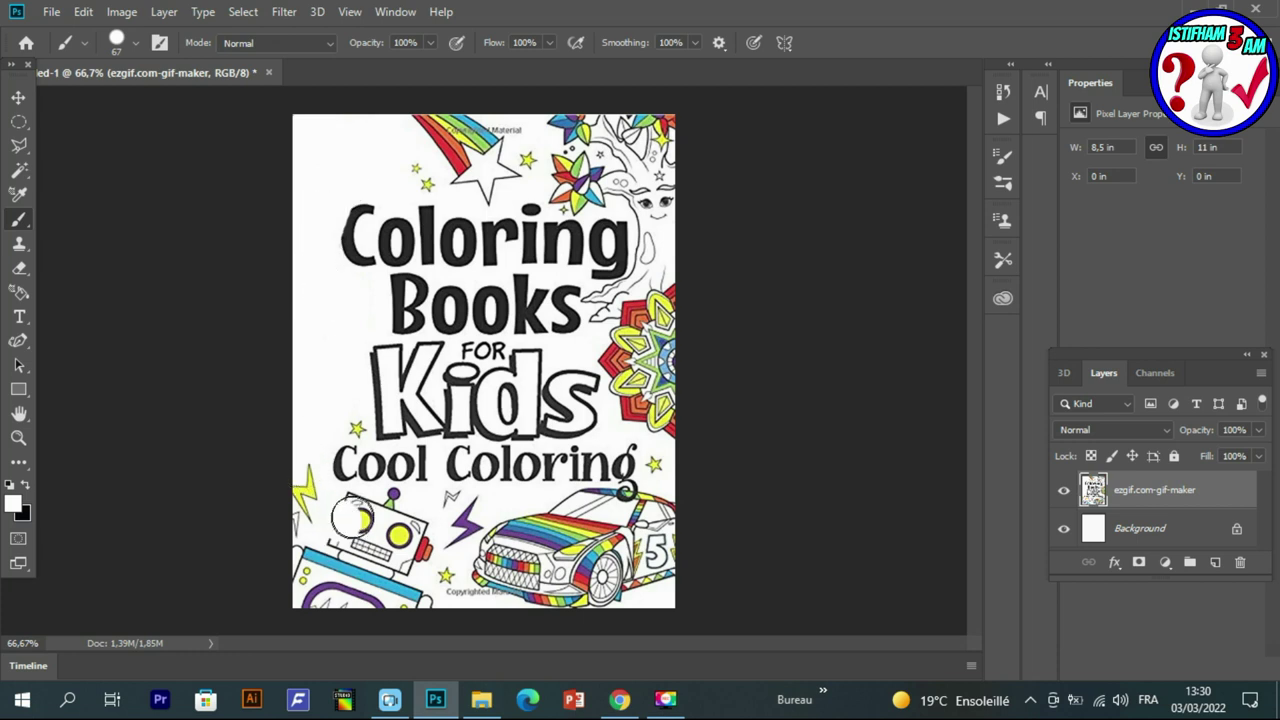
mouse_move(413, 612)
mouse_down()
mouse_move(370, 555)
mouse_move(303, 565)
mouse_up()
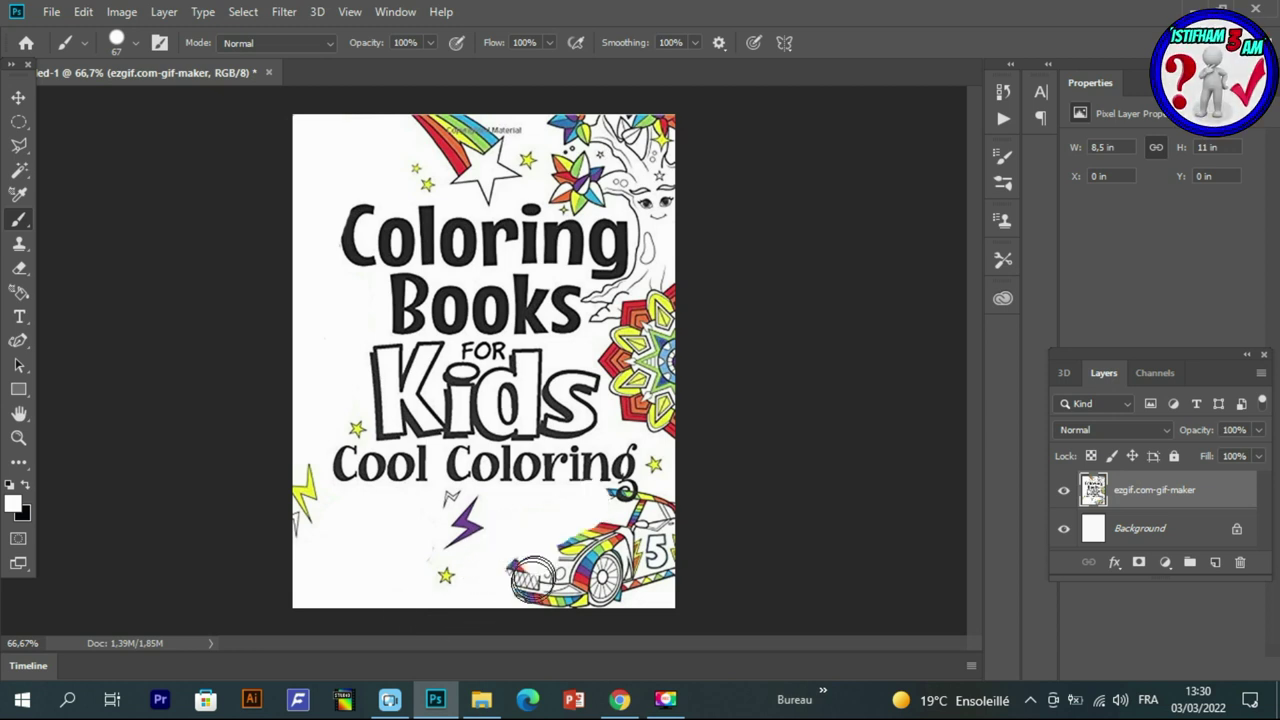
drag(655, 518, 624, 461)
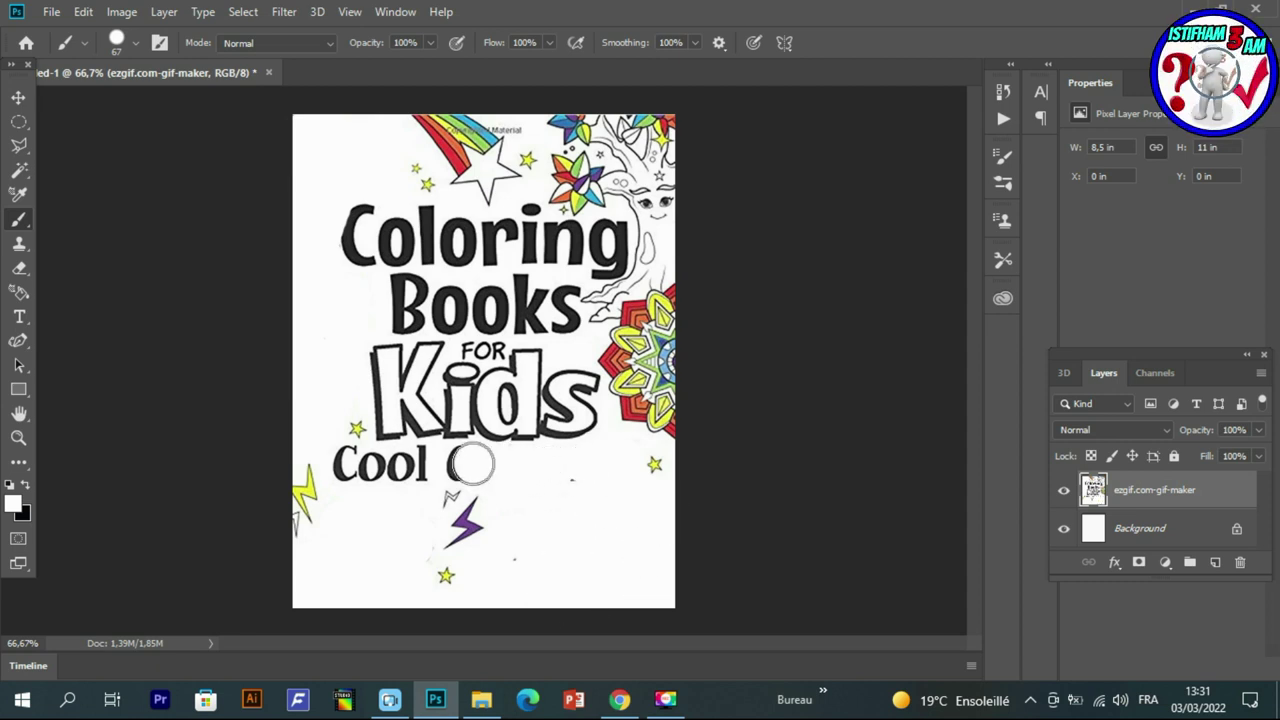
drag(428, 463, 365, 467)
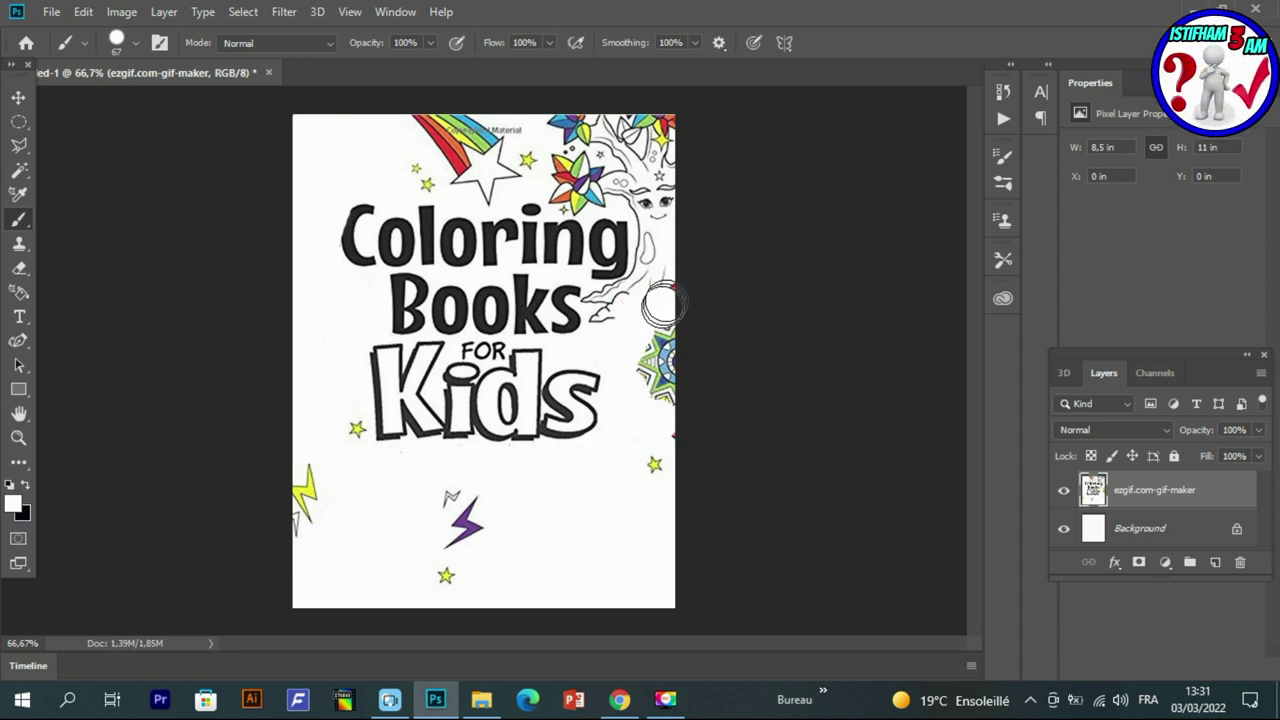
drag(672, 333, 674, 434)
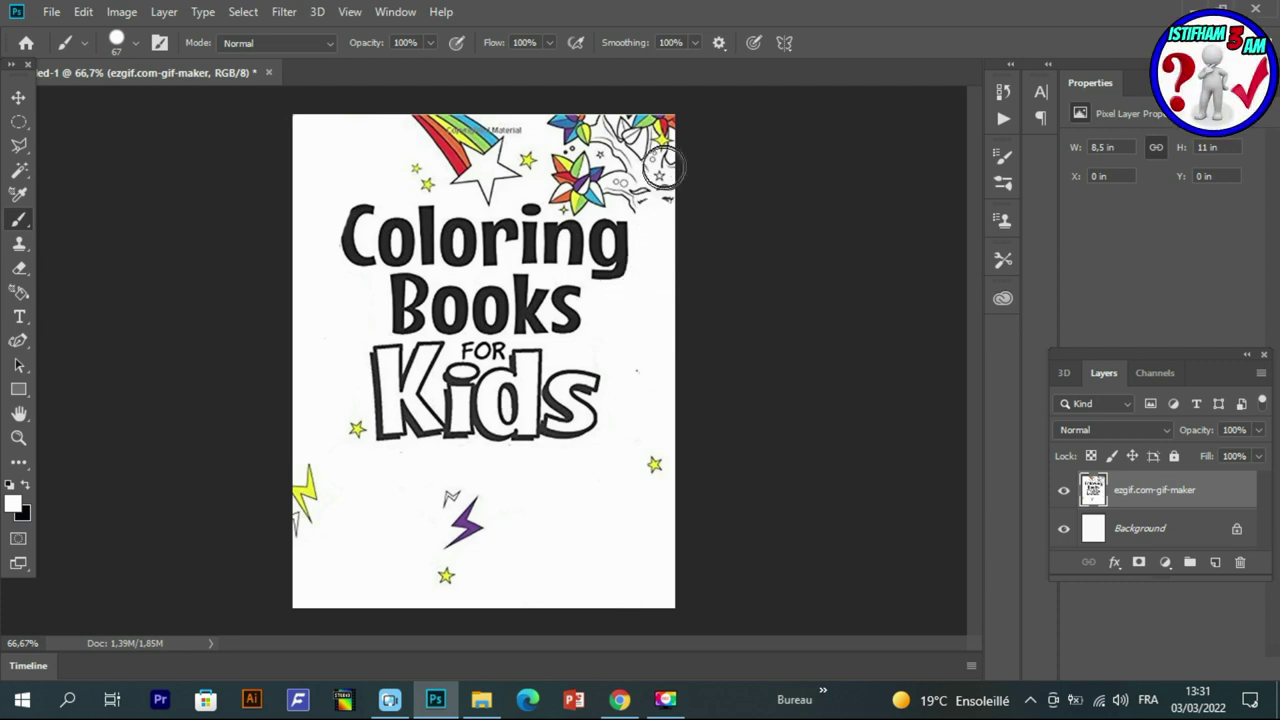
drag(669, 129, 632, 186)
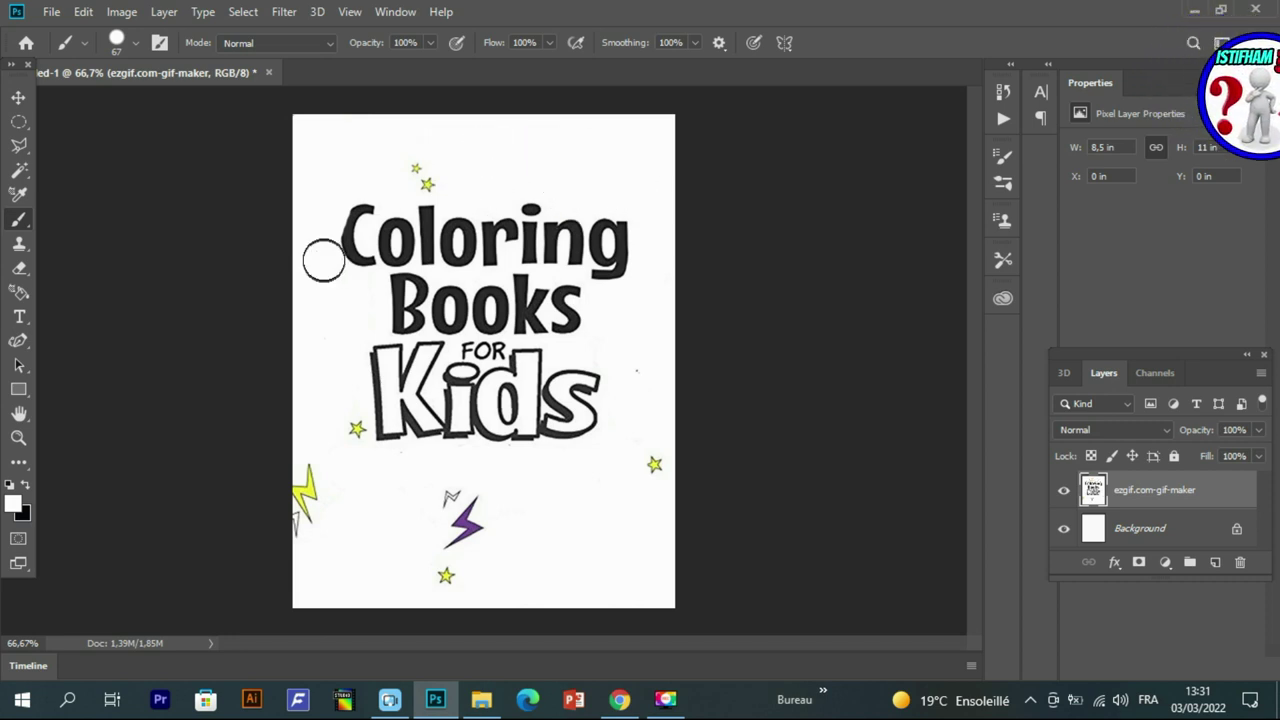
key(alt+Tab)
click(290, 80)
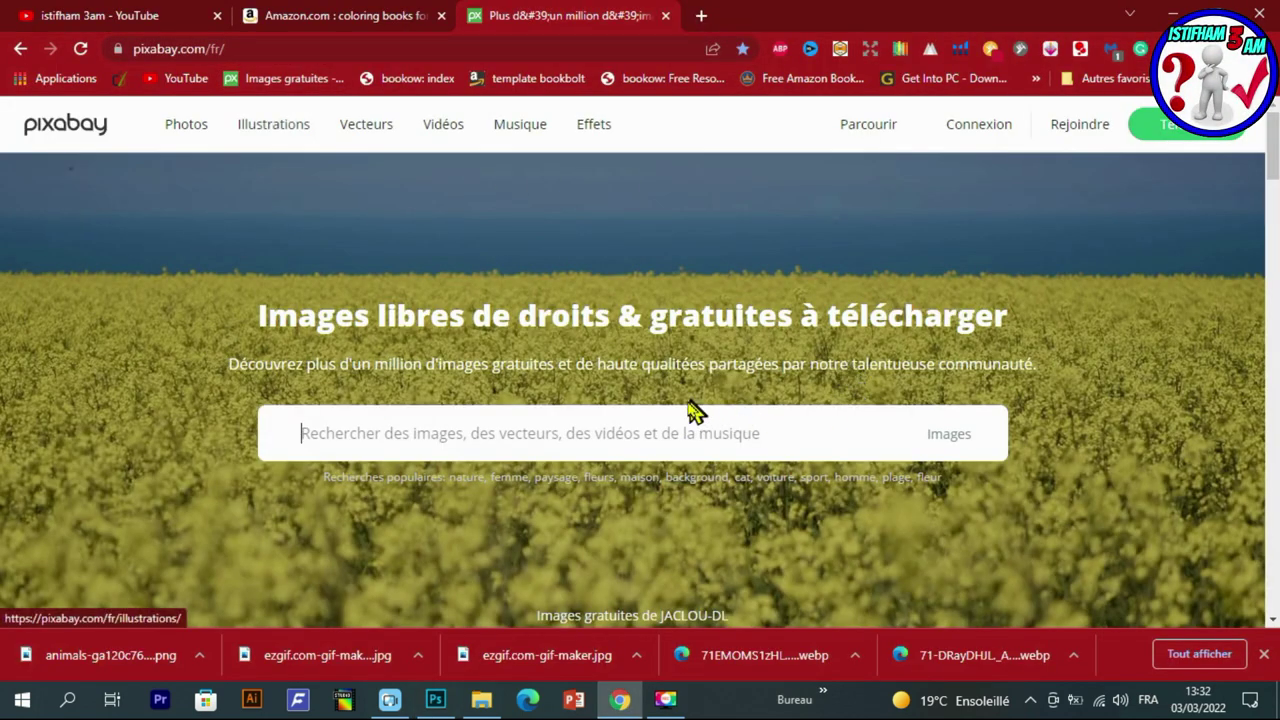
Search Pixabay for 'coloring books' and limit the results to vector images.
click(509, 444)
text(colo)
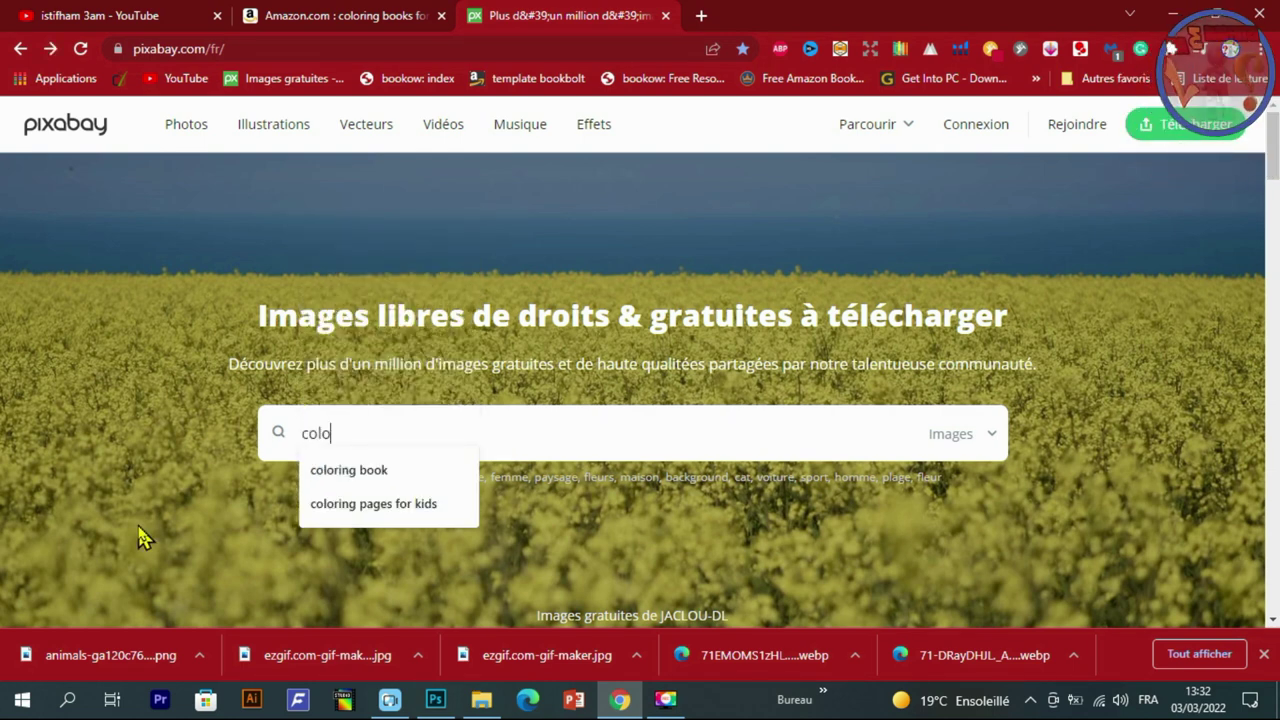
text(ring book)
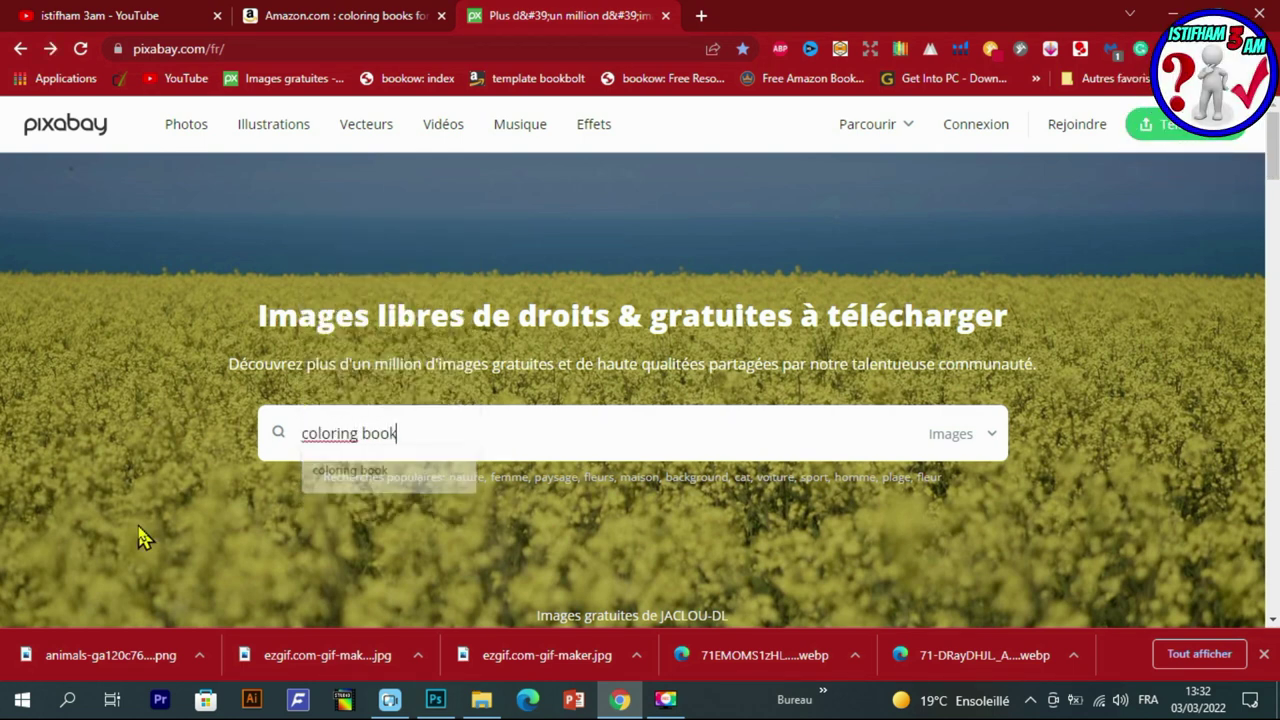
text(s)
key(Return)
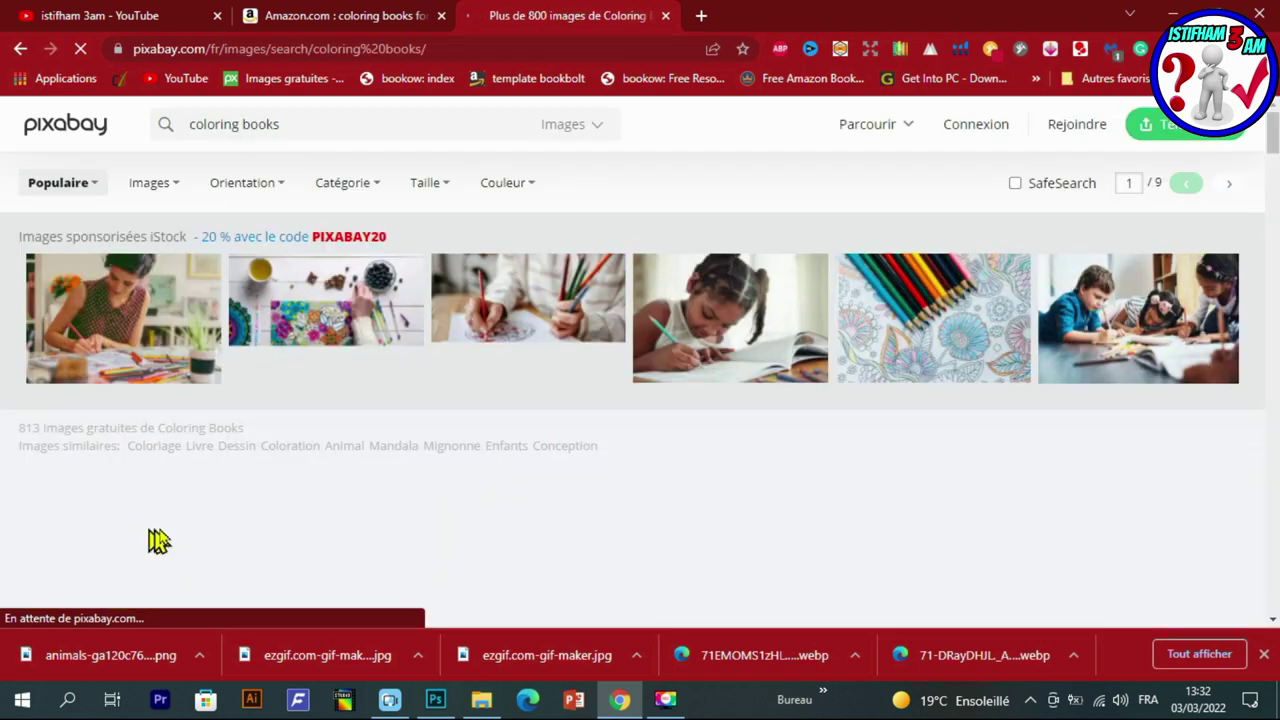
click(578, 128)
click(525, 245)
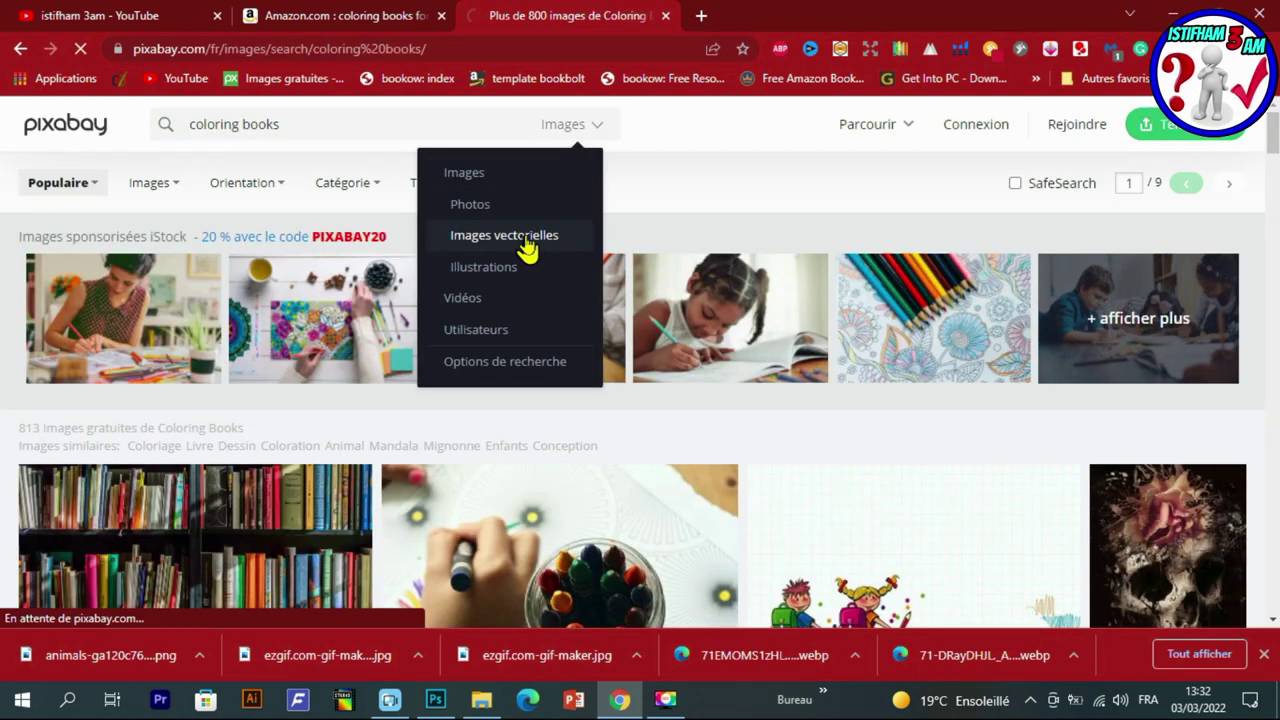
Browse the vector results and open the yellow duck drawing's page in a new tab.
scroll(766, 366, down, 2)
scroll(760, 370, down, 2)
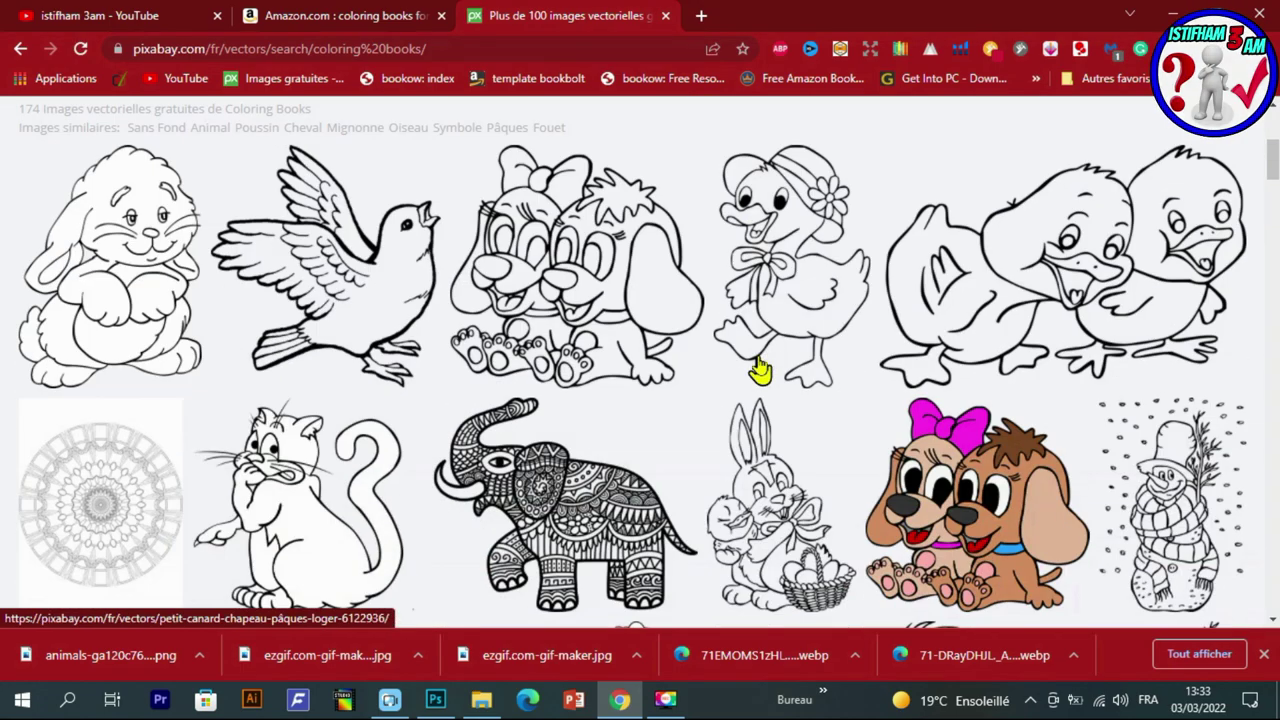
scroll(760, 370, down, 2)
scroll(760, 370, down, 2)
scroll(760, 370, down, 3)
scroll(760, 370, down, 3)
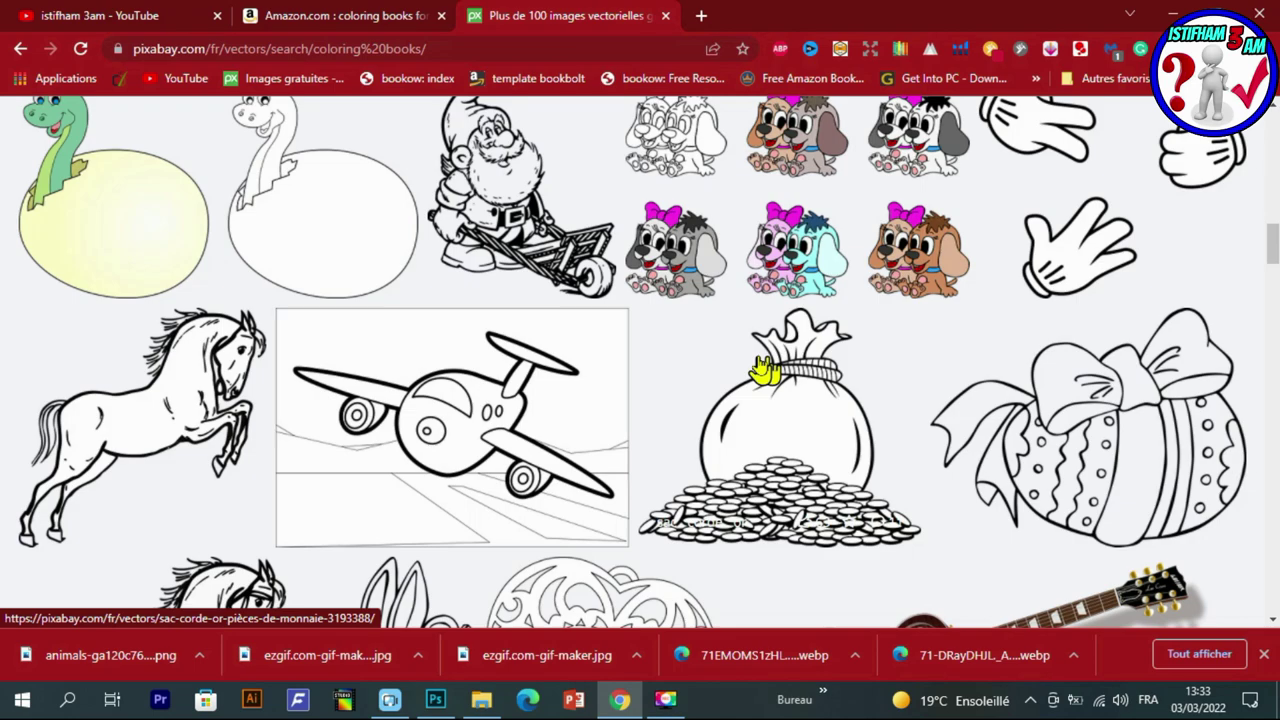
scroll(763, 370, down, 3)
scroll(763, 370, down, 3)
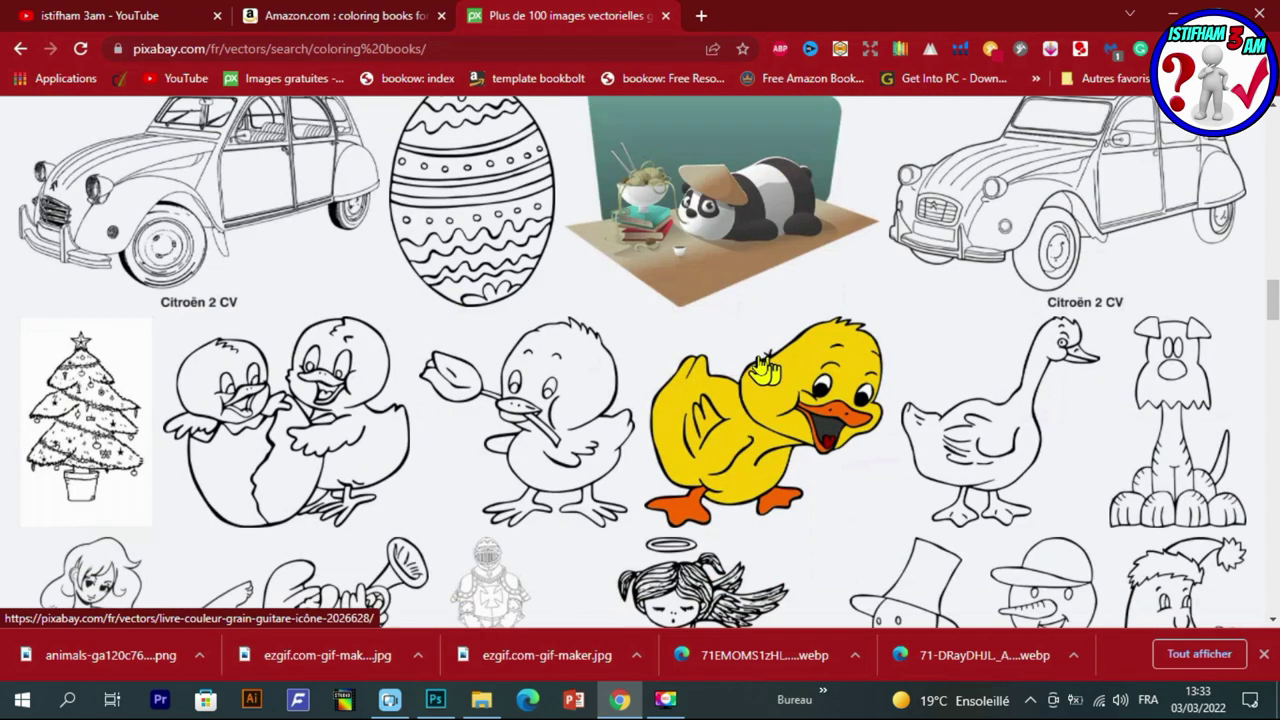
scroll(764, 371, down, 1)
scroll(765, 372, down, 1)
scroll(760, 367, down, 1)
scroll(757, 360, up, 1)
right_click(736, 299)
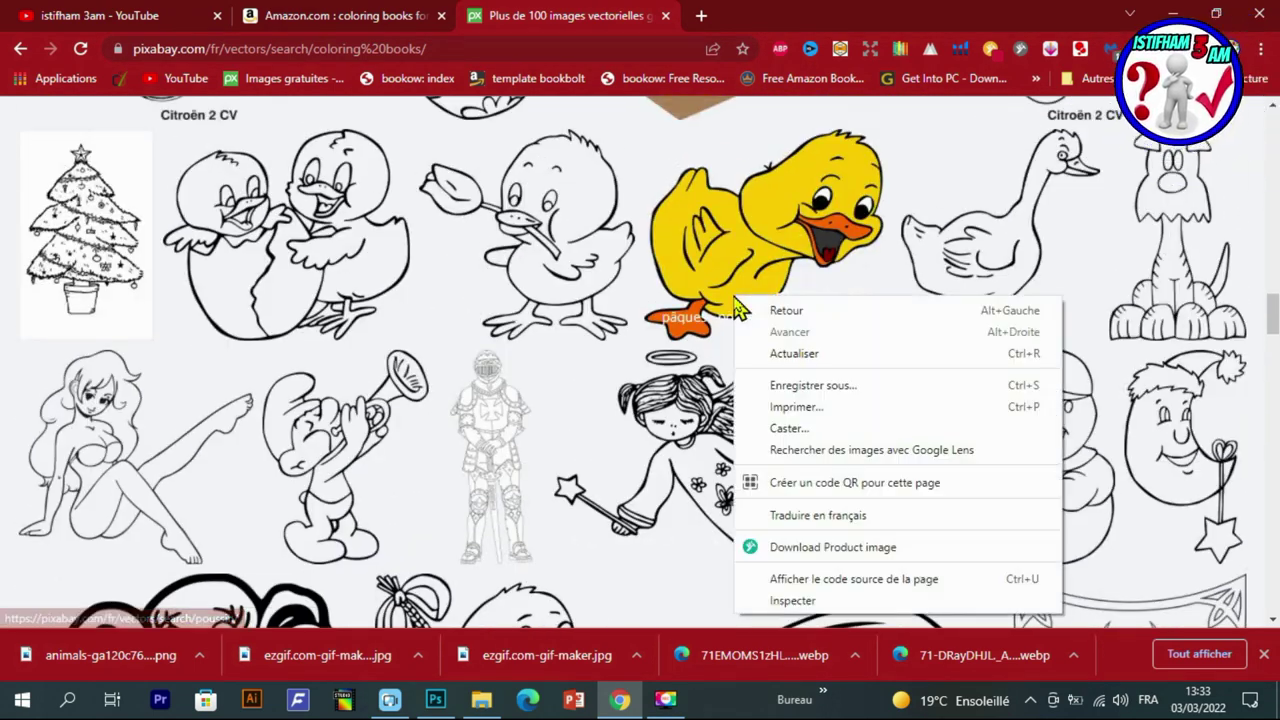
right_click(712, 252)
click(757, 262)
Open the two cartoon dogs drawing's page in a new tab.
scroll(722, 392, down, 5)
scroll(722, 392, up, 5)
scroll(829, 366, up, 5)
scroll(829, 366, up, 5)
scroll(918, 434, up, 5)
scroll(918, 434, down, 3)
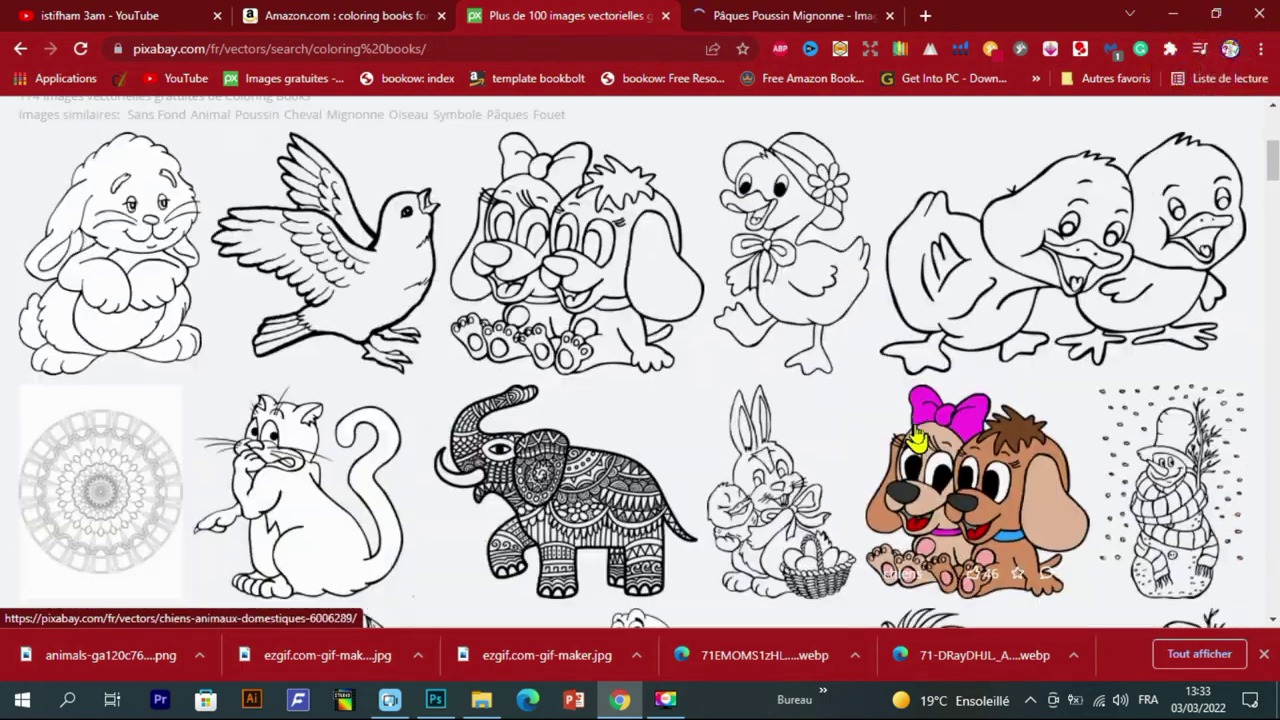
scroll(940, 370, down, 1)
right_click(950, 345)
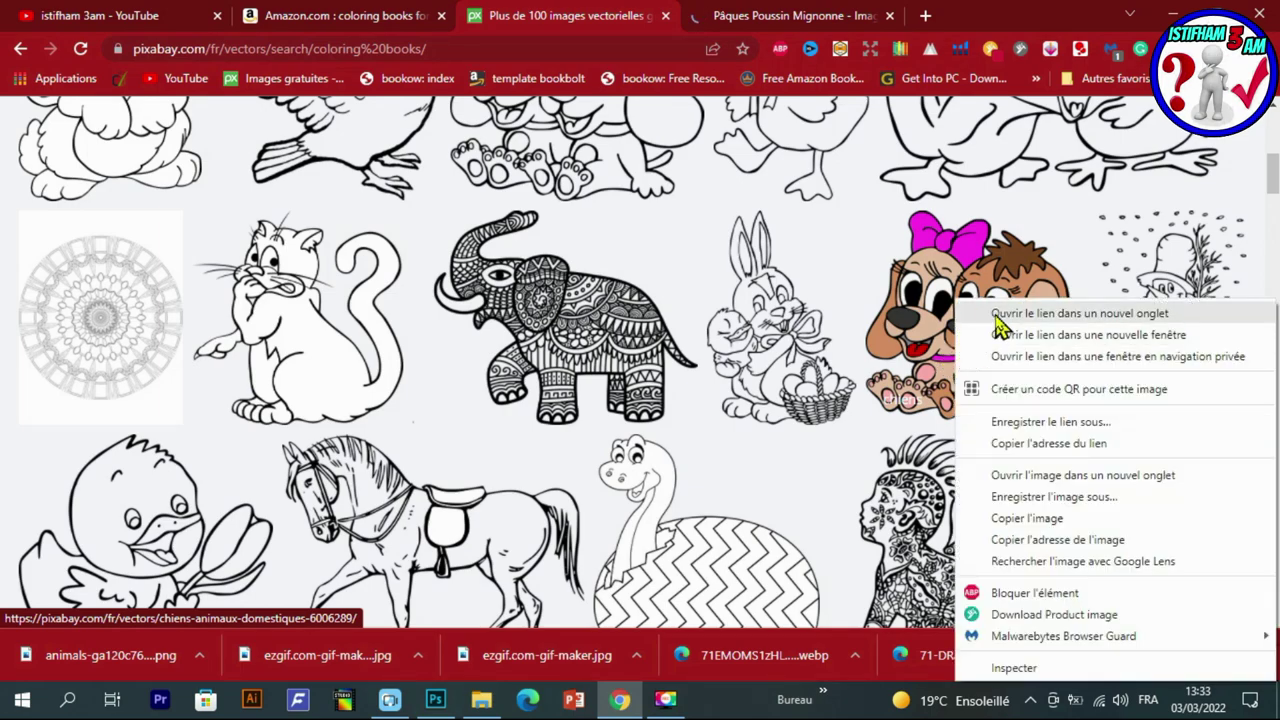
click(997, 315)
Scroll through the rest of the coloring-book vector results.
scroll(372, 395, down, 1)
scroll(372, 395, down, 2)
scroll(372, 395, down, 3)
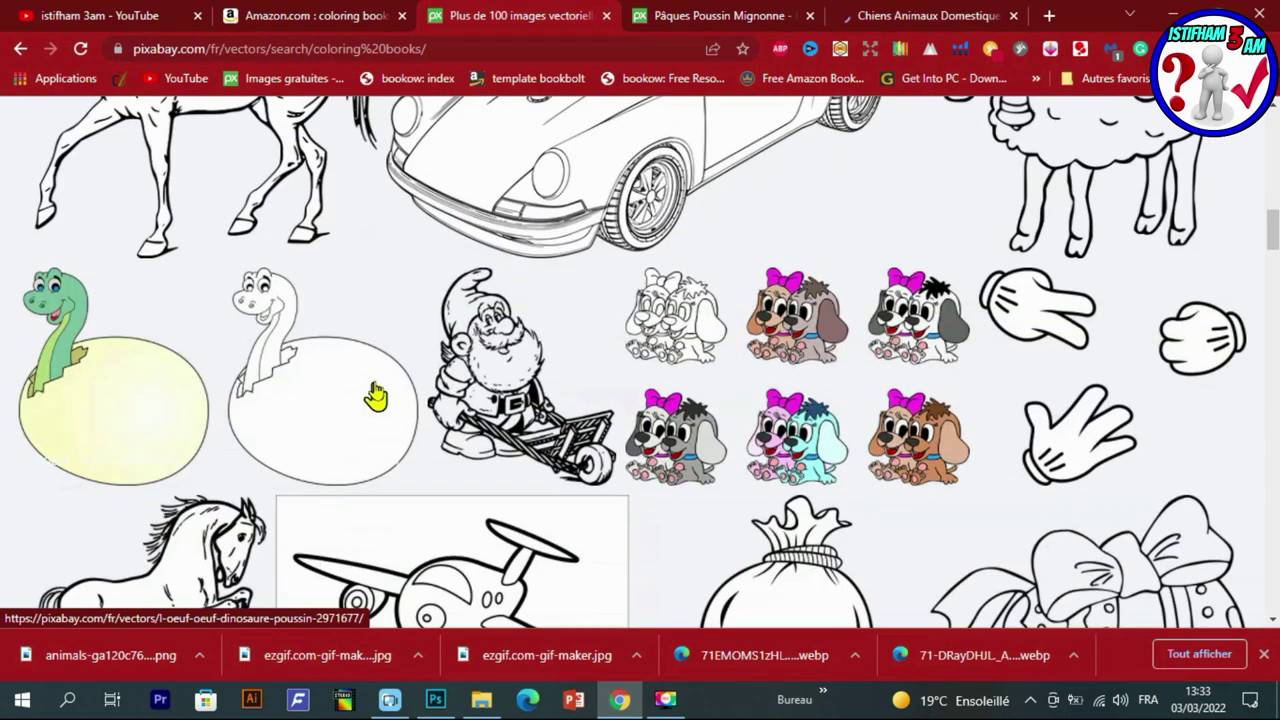
scroll(372, 395, down, 2)
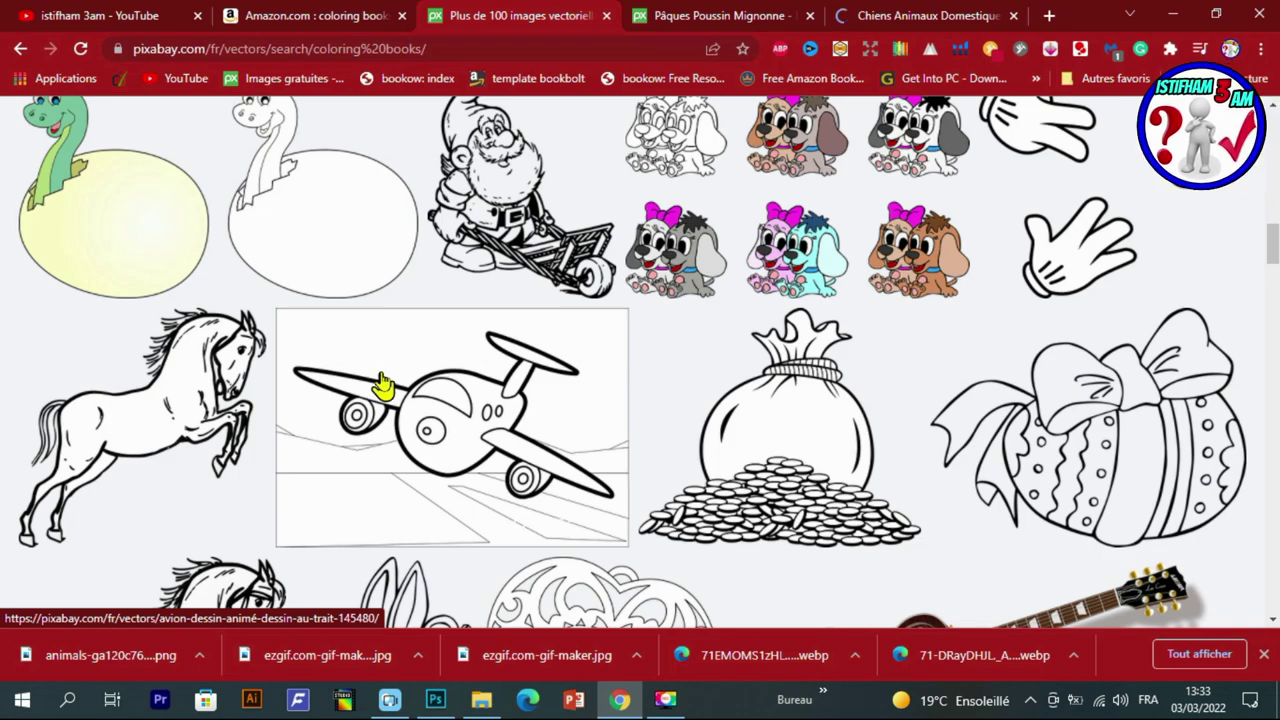
scroll(383, 386, down, 2)
scroll(383, 390, down, 2)
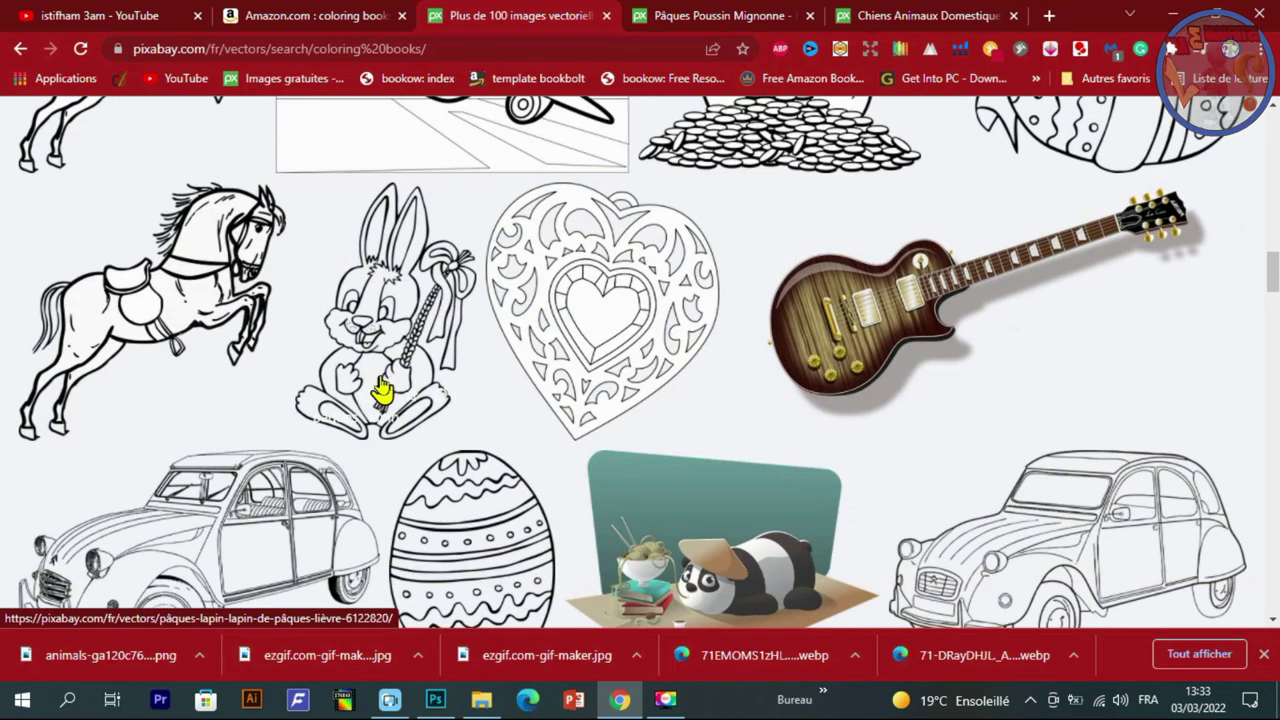
scroll(382, 390, down, 2)
scroll(383, 390, down, 4)
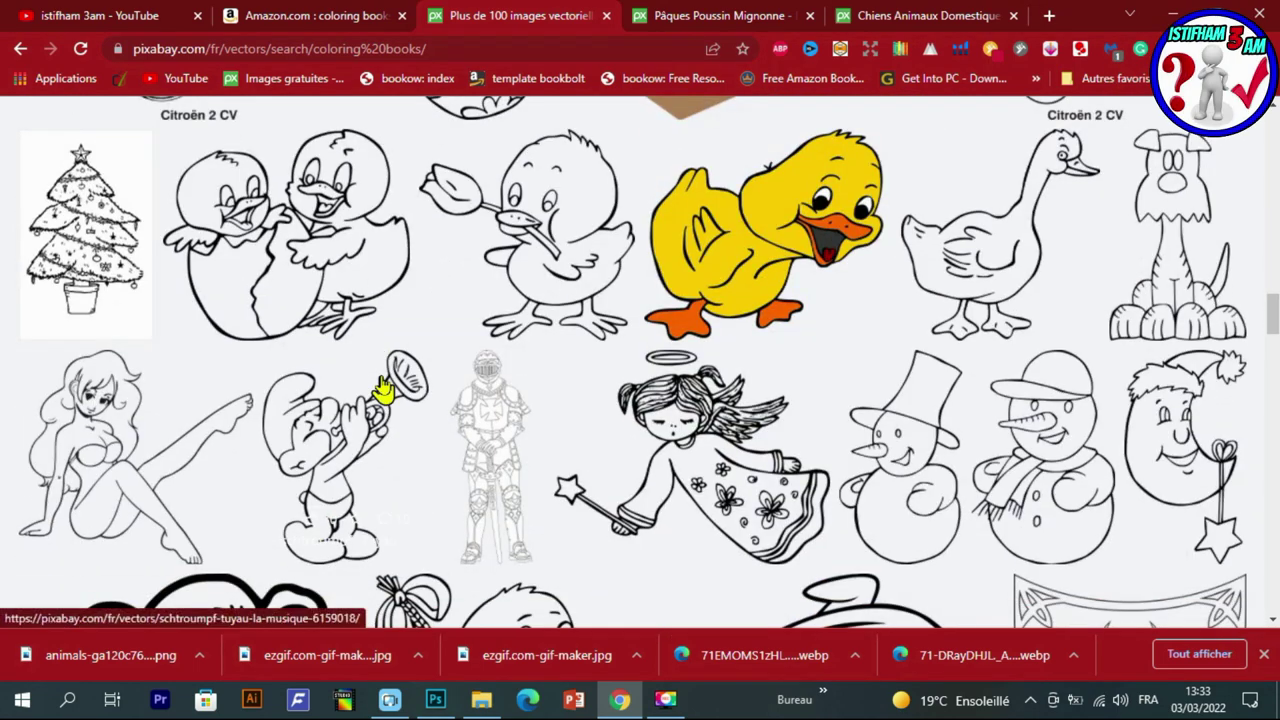
scroll(383, 390, down, 2)
scroll(383, 390, down, 2)
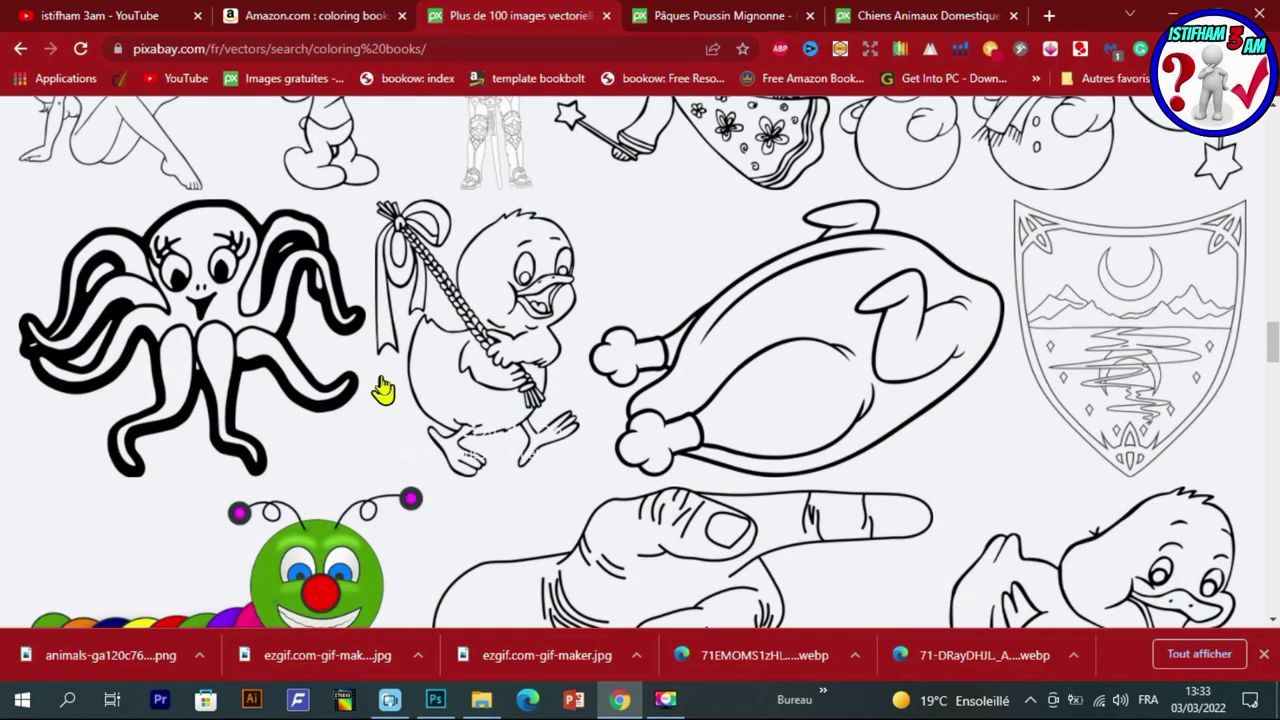
scroll(383, 388, down, 1)
scroll(383, 388, down, 2)
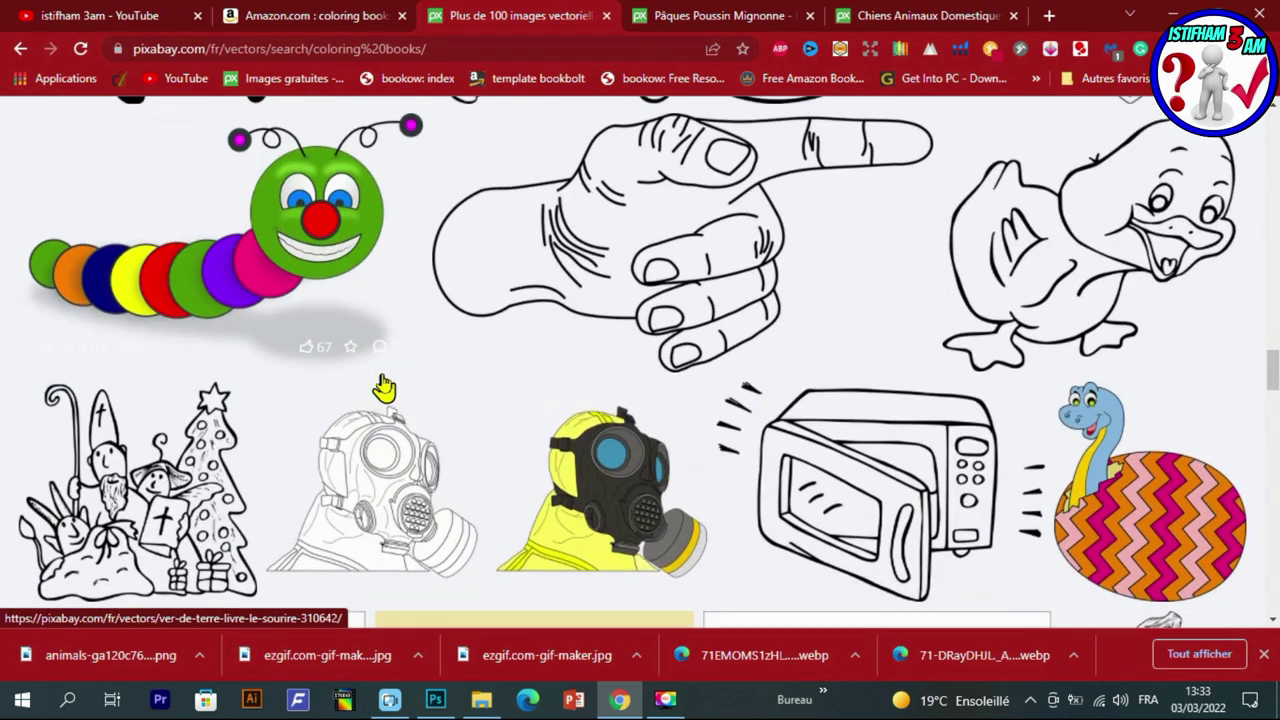
scroll(385, 387, down, 4)
scroll(388, 386, down, 4)
scroll(388, 386, down, 4)
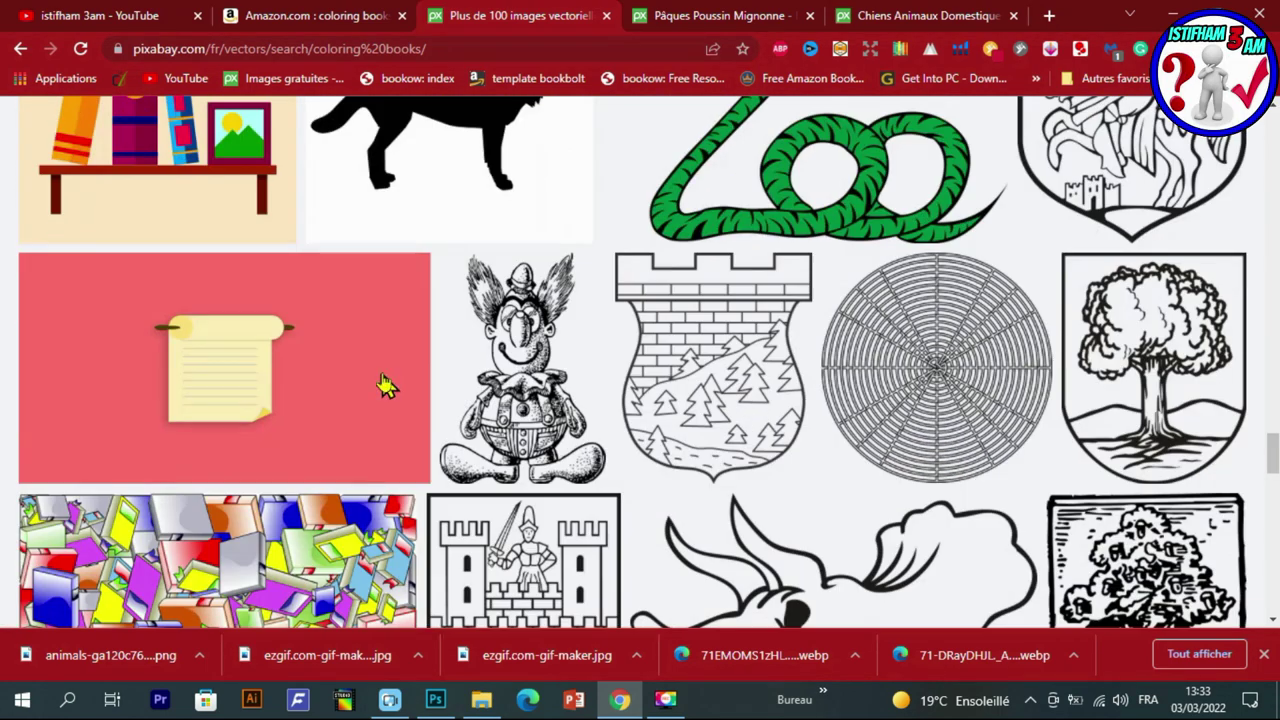
scroll(385, 387, down, 2)
scroll(384, 387, down, 3)
scroll(383, 388, down, 3)
scroll(383, 388, down, 3)
scroll(383, 388, up, 2)
scroll(383, 388, up, 3)
scroll(383, 388, up, 2)
scroll(383, 388, up, 1)
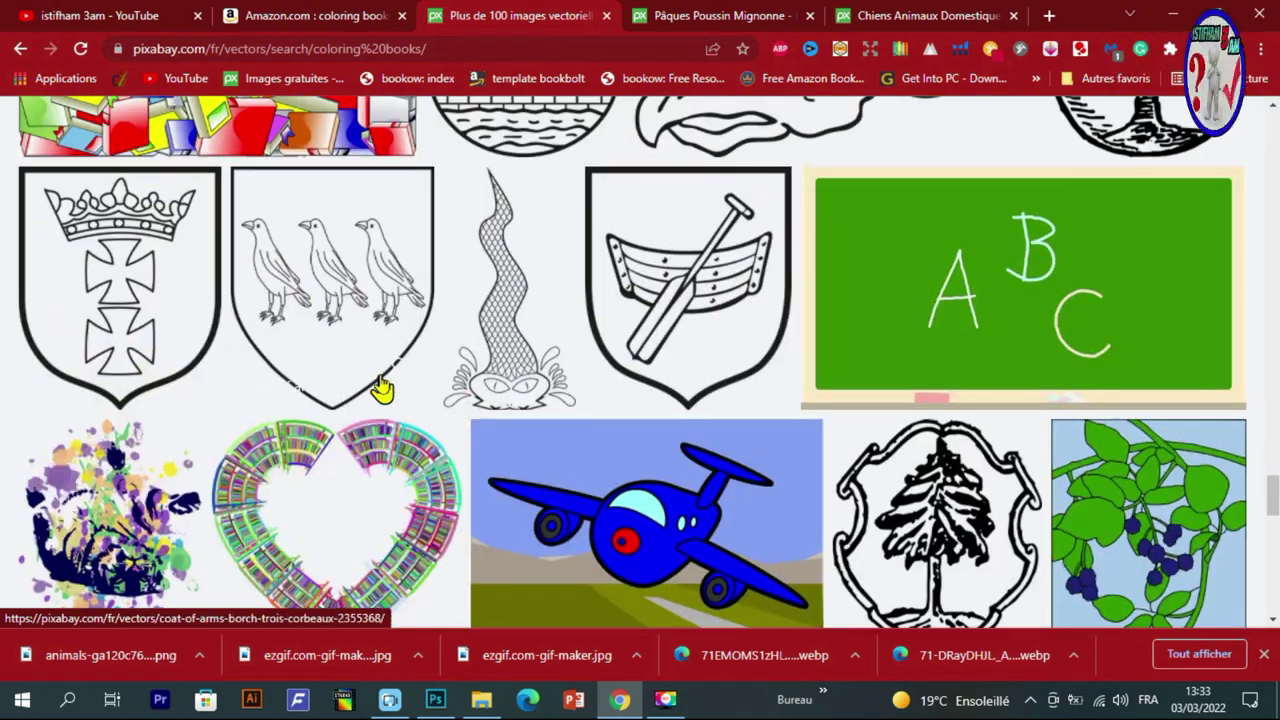
scroll(384, 388, up, 2)
scroll(386, 388, up, 5)
scroll(386, 388, up, 4)
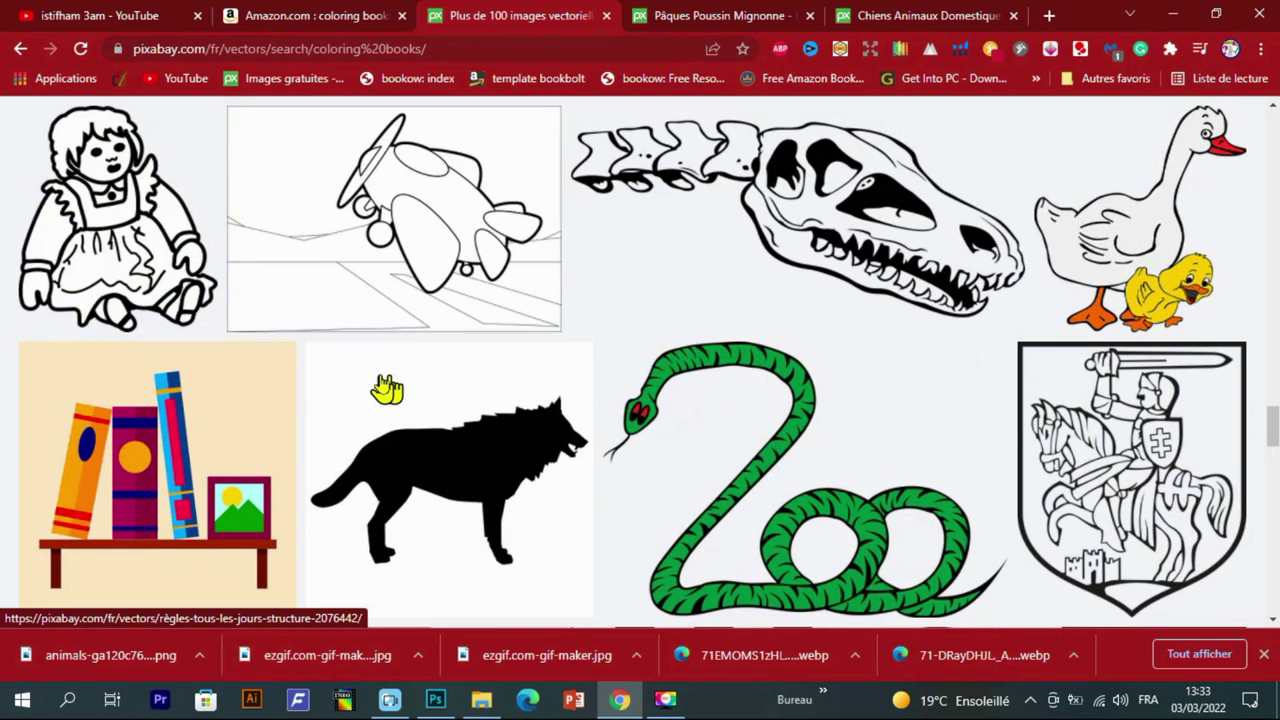
scroll(386, 388, up, 4)
scroll(384, 388, up, 4)
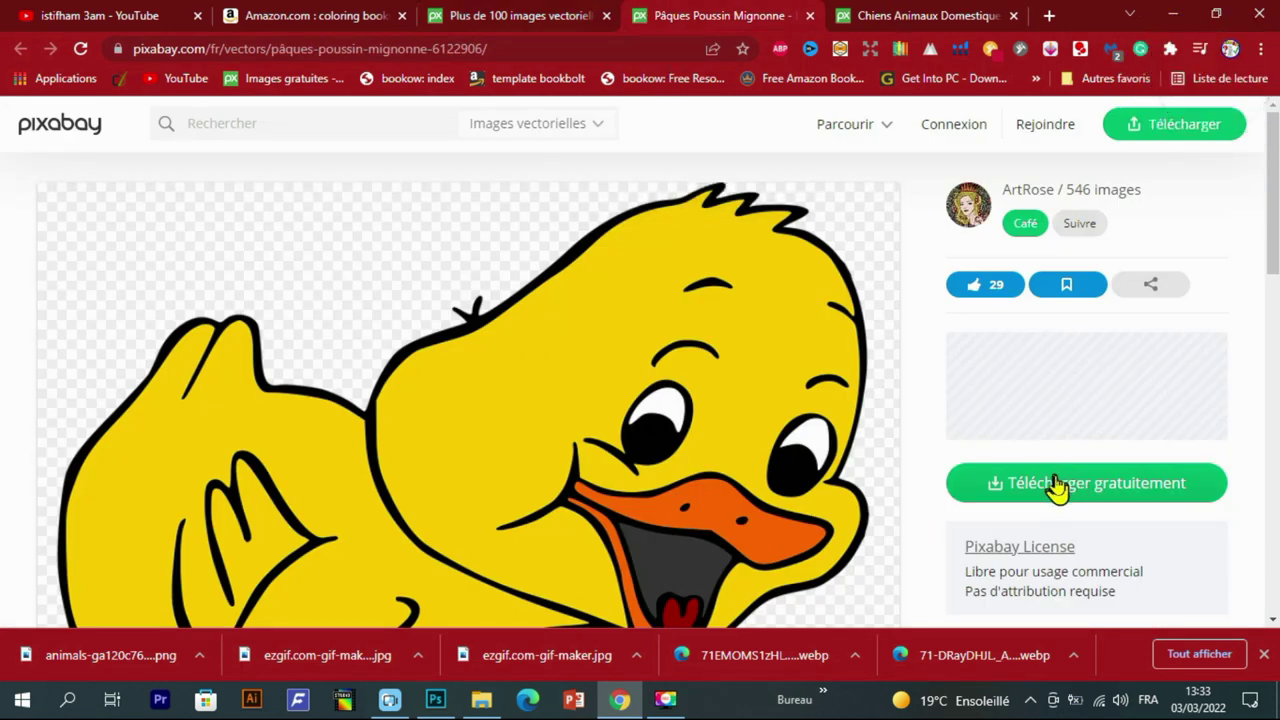
Download the yellow chick as a 1280×1091 PNG, passing the reCAPTCHA check.
click(1057, 487)
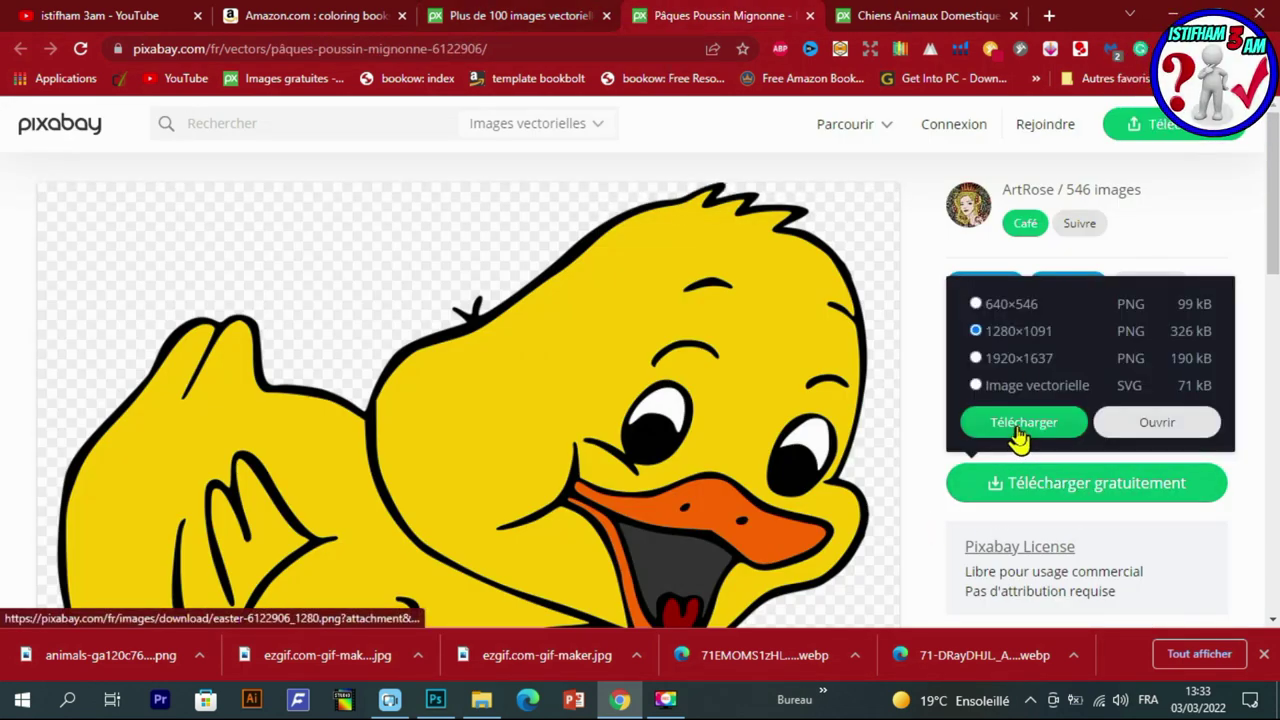
click(1018, 424)
click(521, 380)
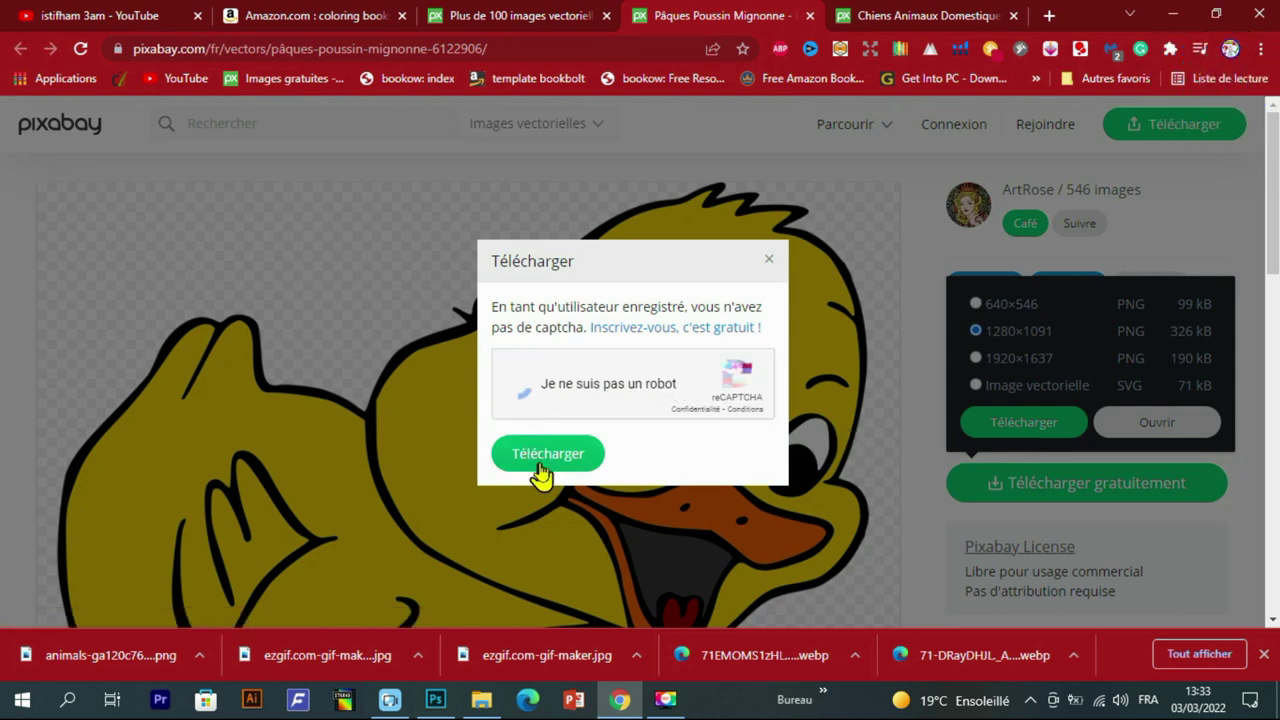
click(540, 466)
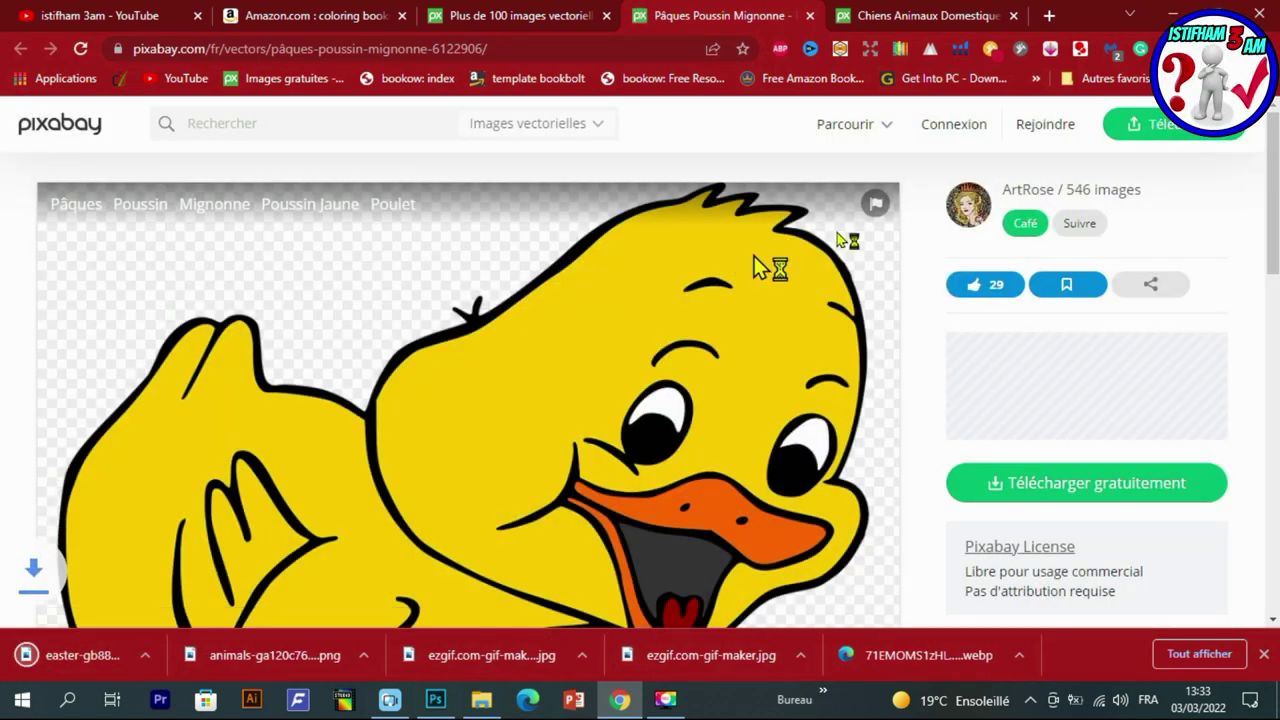
Download the two cartoon dogs as a 1280×1226 PNG, then return to the search results.
click(890, 17)
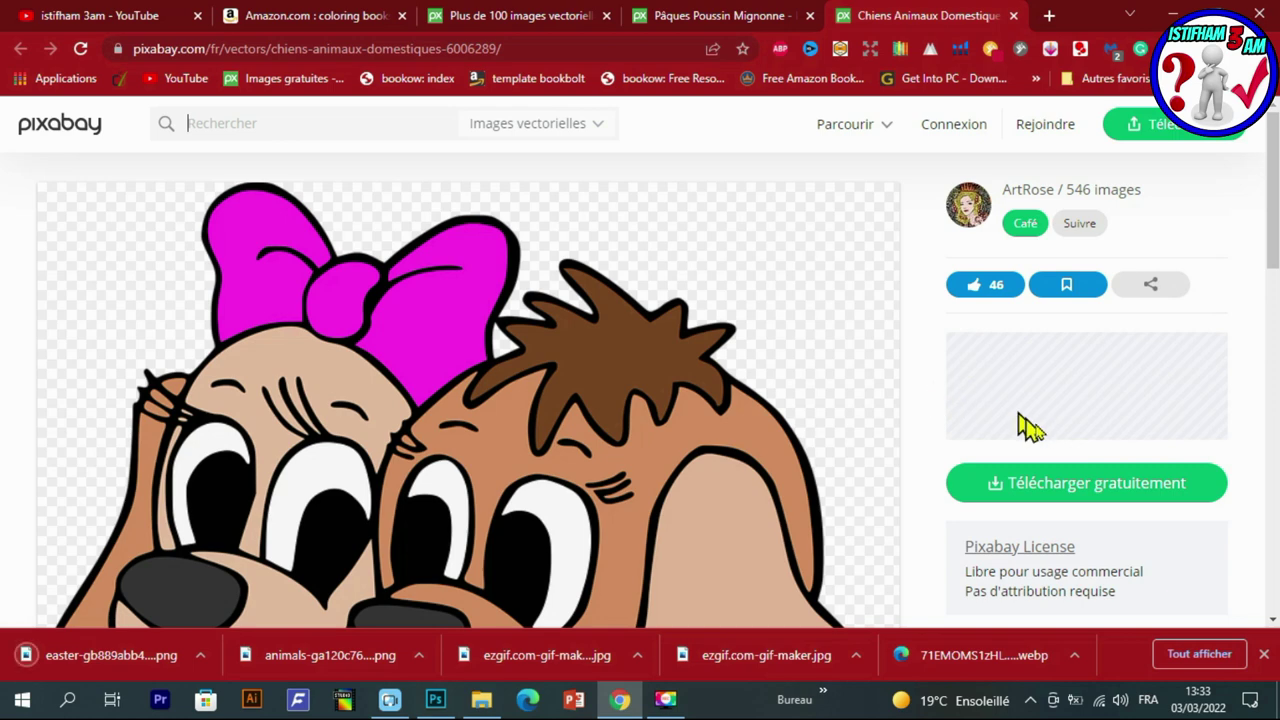
click(1071, 490)
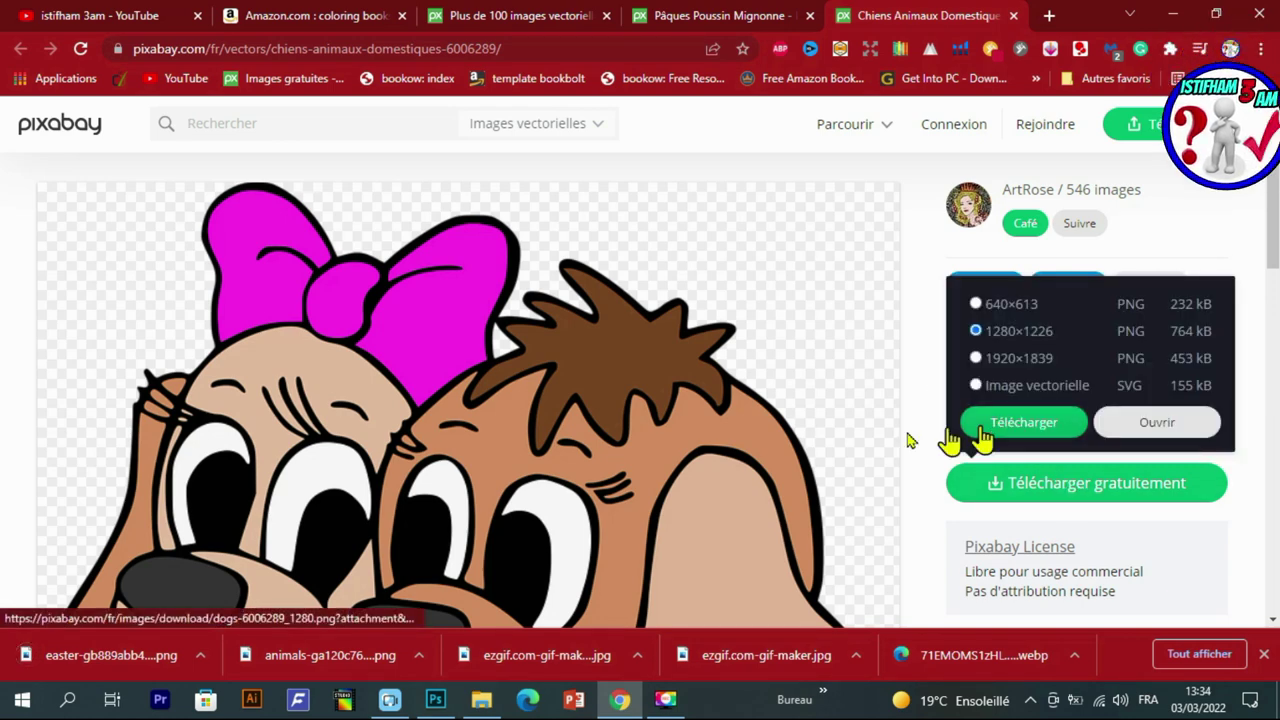
click(1017, 425)
click(517, 387)
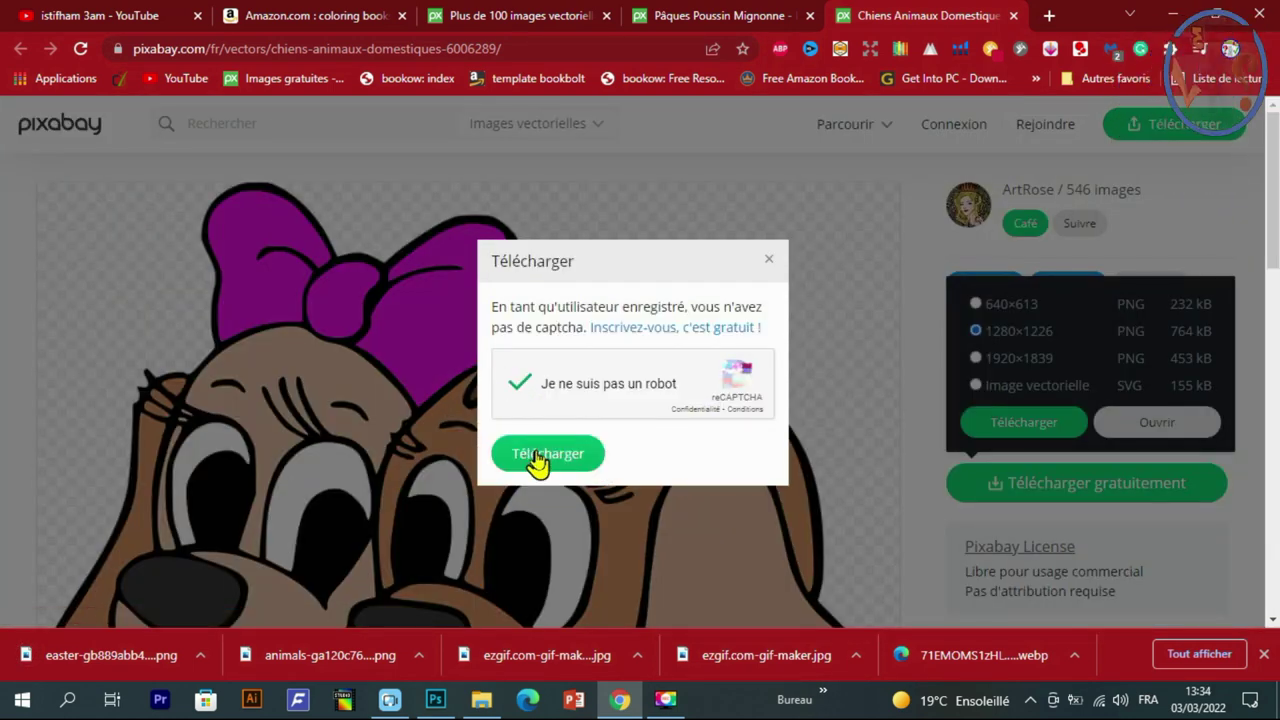
click(537, 458)
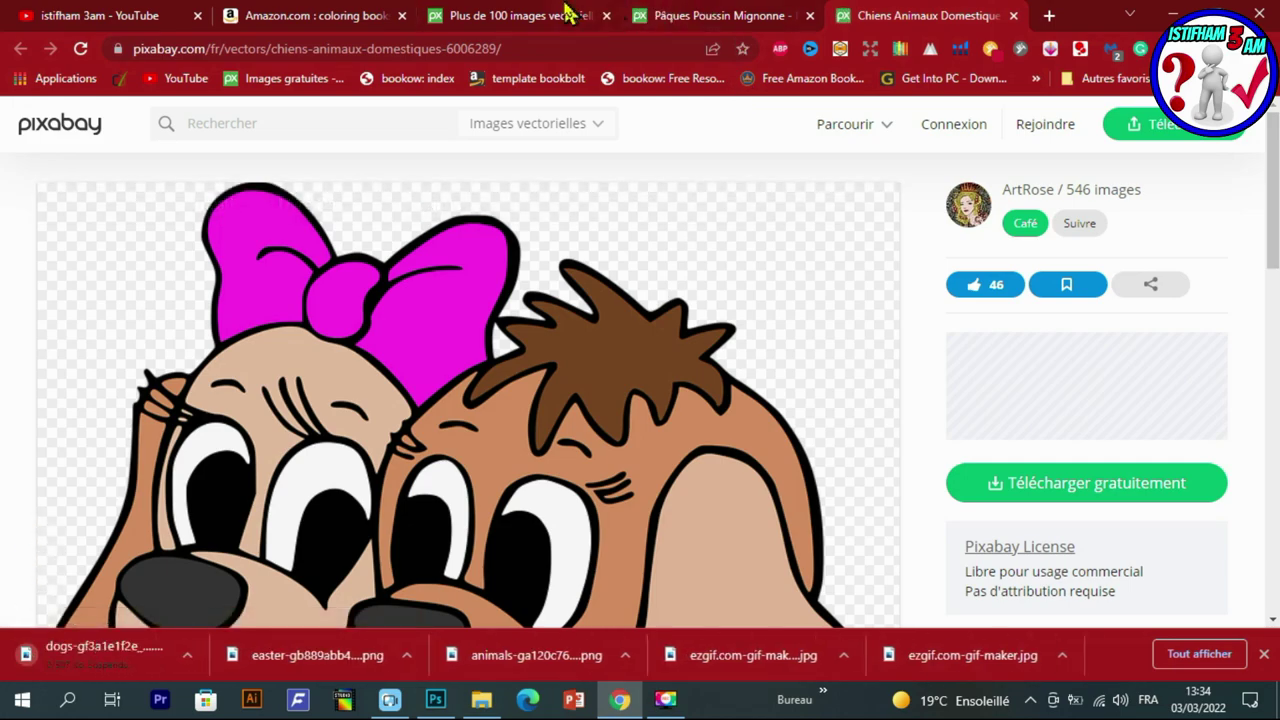
click(563, 14)
scroll(700, 318, down, 5)
Open the smiling caterpillar image's page in a new tab.
scroll(700, 318, down, 3)
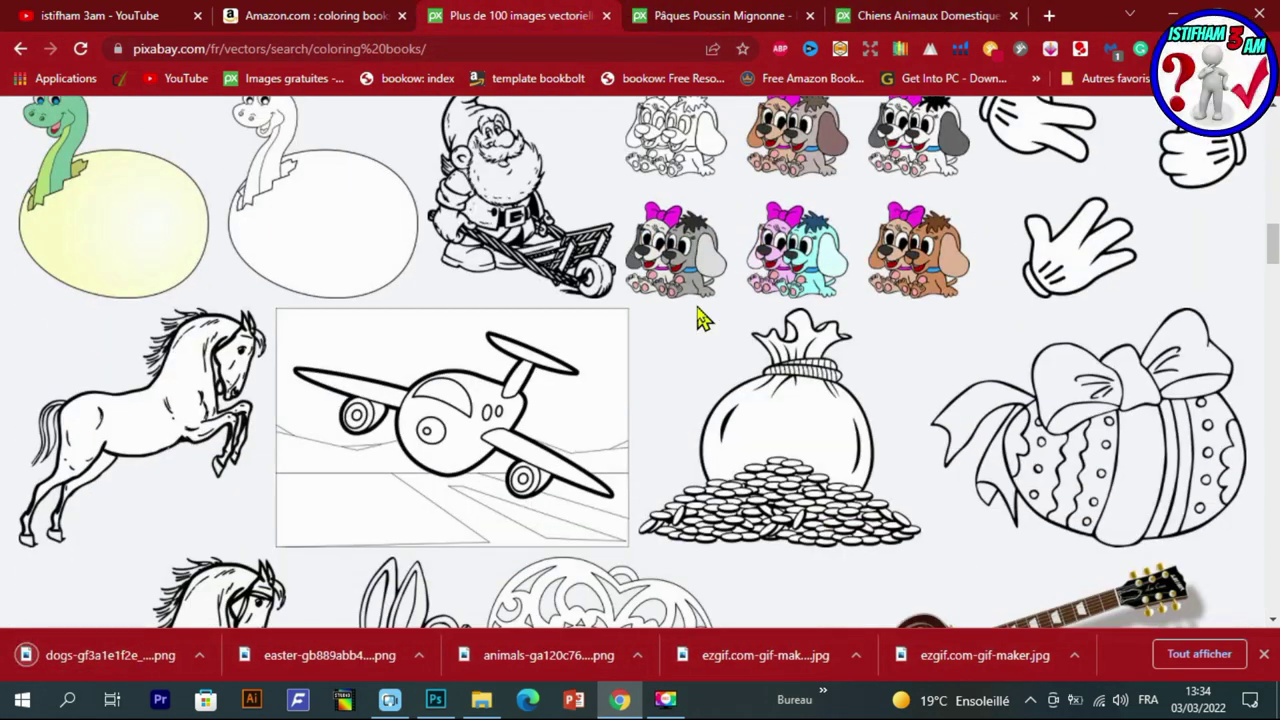
scroll(700, 318, down, 2)
scroll(699, 318, down, 3)
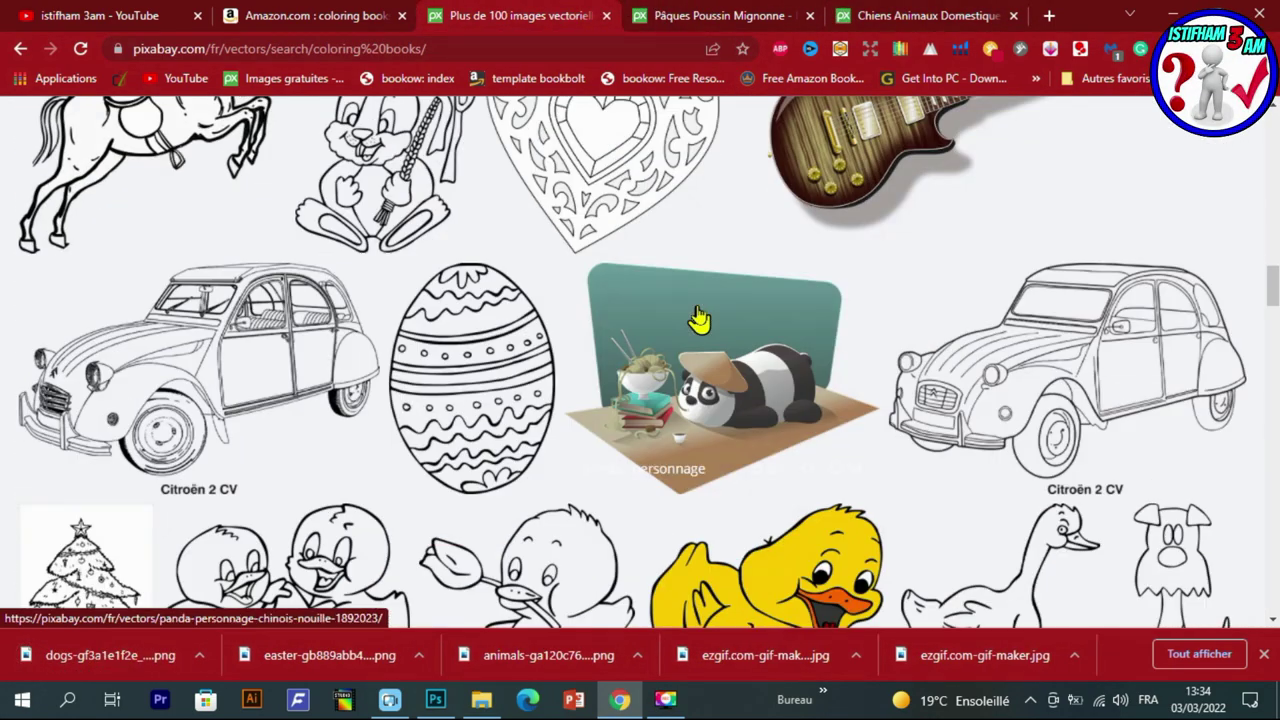
scroll(699, 318, down, 3)
scroll(699, 318, down, 3)
scroll(699, 318, down, 3)
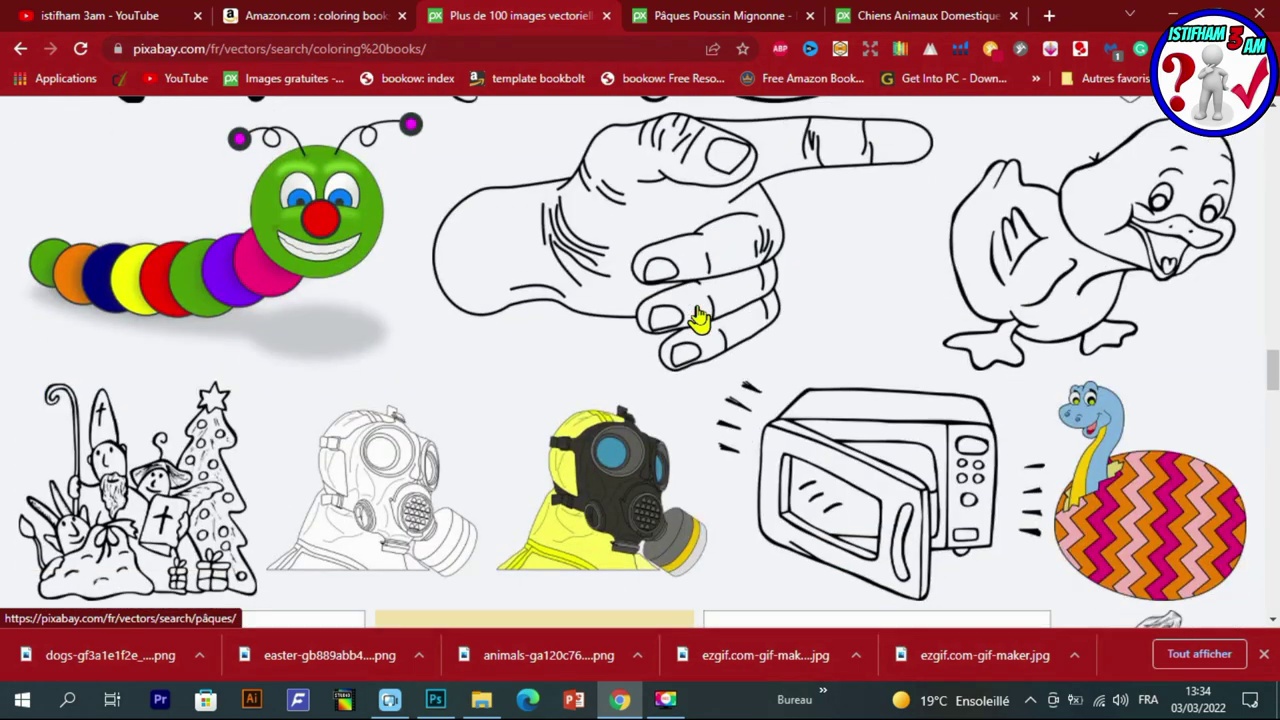
scroll(699, 318, down, 3)
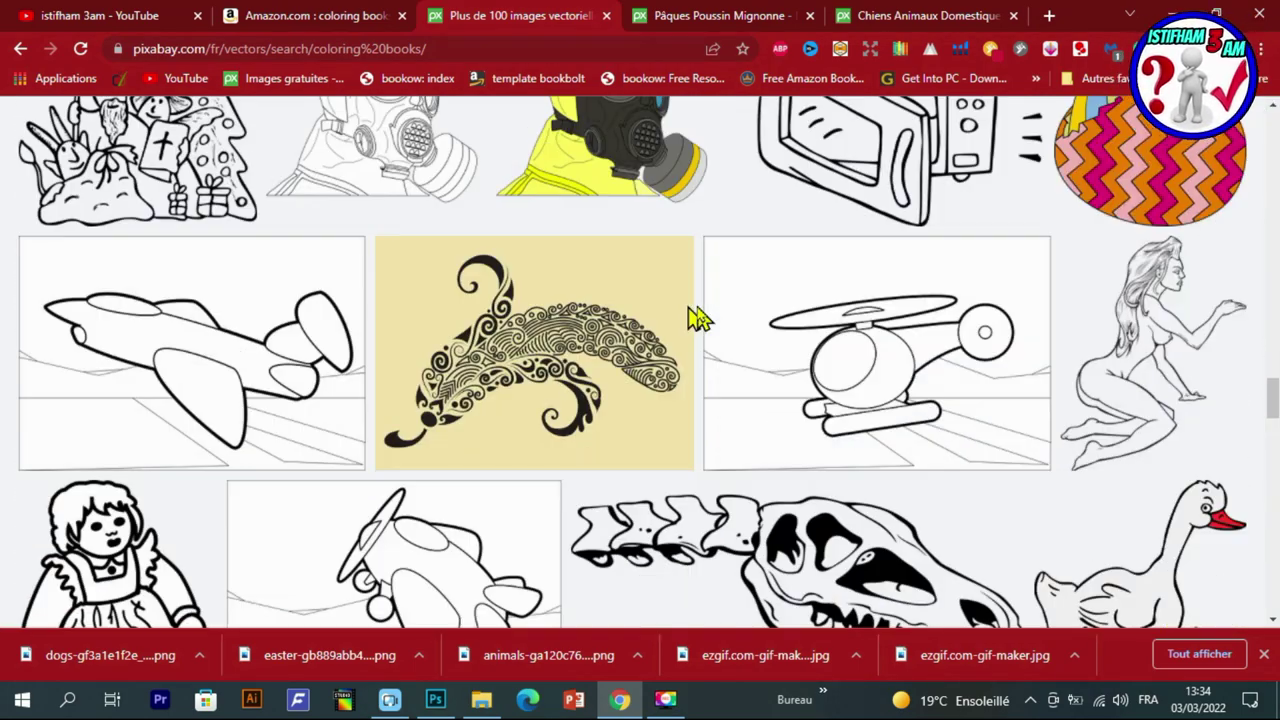
scroll(699, 318, up, 3)
right_click(300, 228)
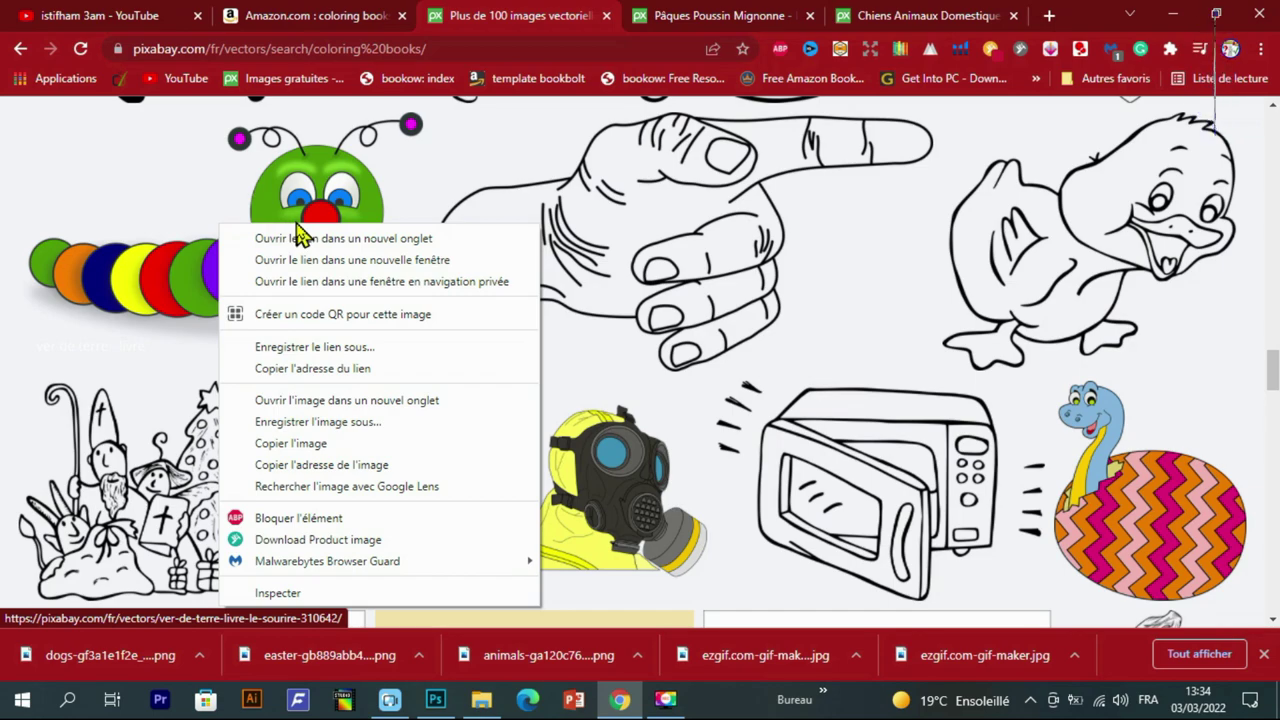
click(300, 238)
Scroll to the bottom of the first page of coloring-book results.
scroll(608, 494, down, 1)
scroll(608, 400, down, 6)
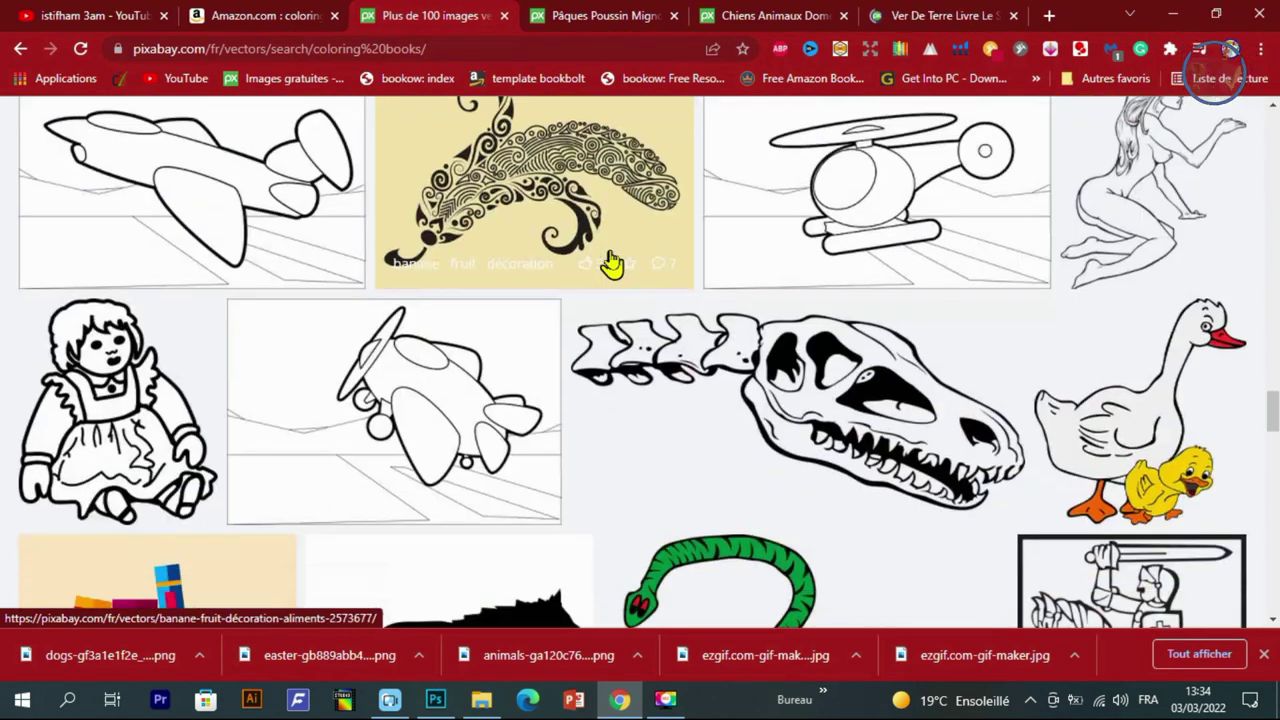
scroll(610, 264, down, 2)
scroll(612, 264, down, 2)
scroll(612, 264, down, 4)
scroll(612, 264, down, 2)
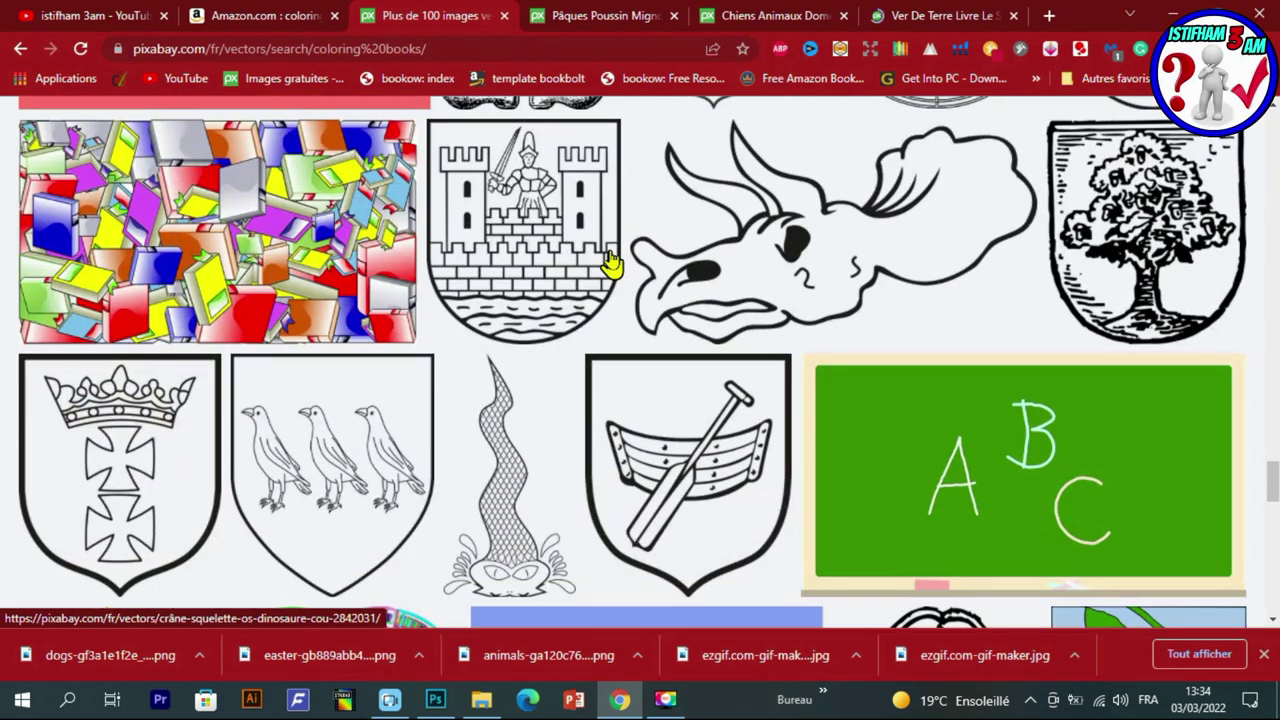
scroll(612, 264, down, 4)
scroll(612, 264, down, 3)
scroll(612, 264, down, 3)
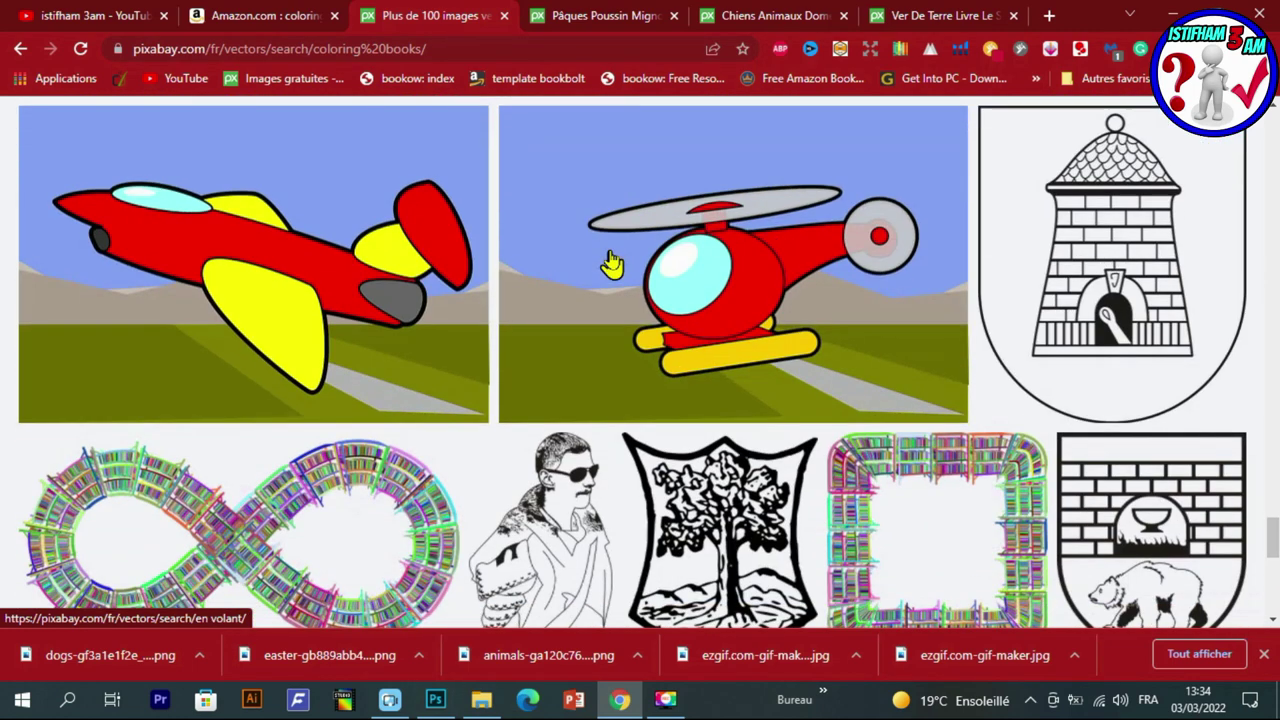
scroll(608, 264, down, 3)
scroll(608, 264, down, 5)
scroll(608, 264, down, 2)
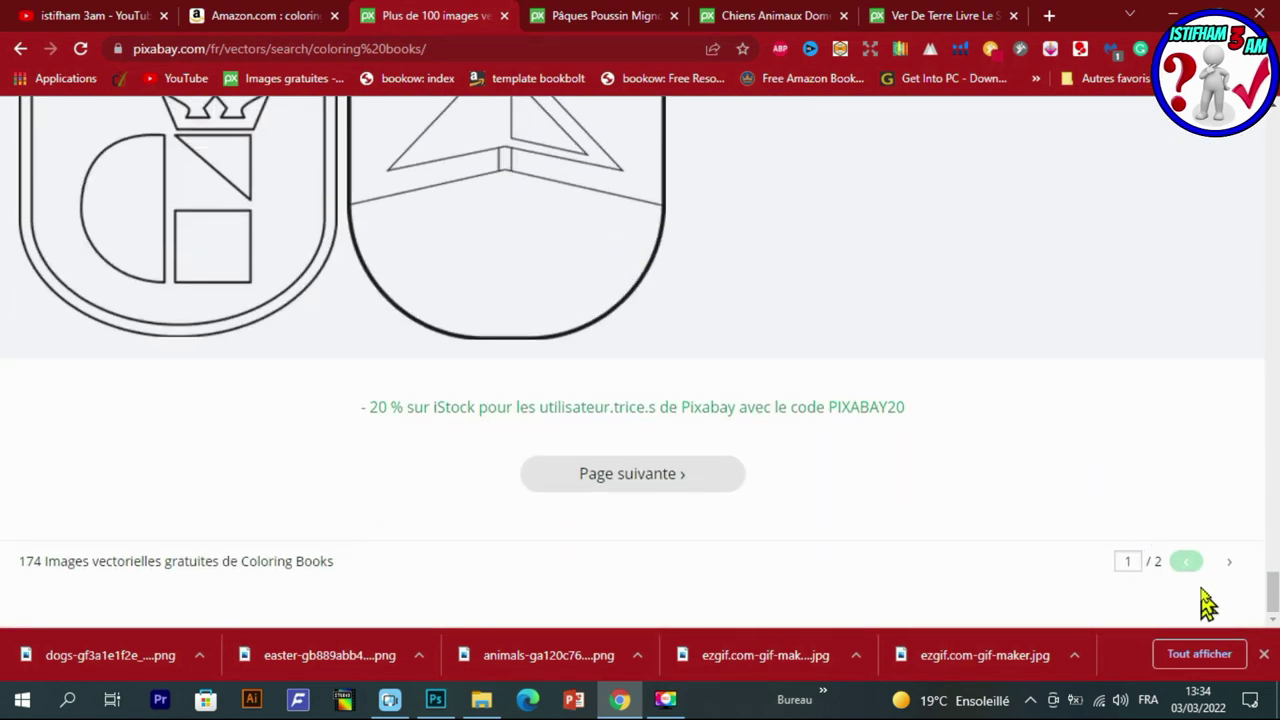
On the second results page, open the smiling 'Soleil Joyeux' sun image in a new tab.
click(1213, 561)
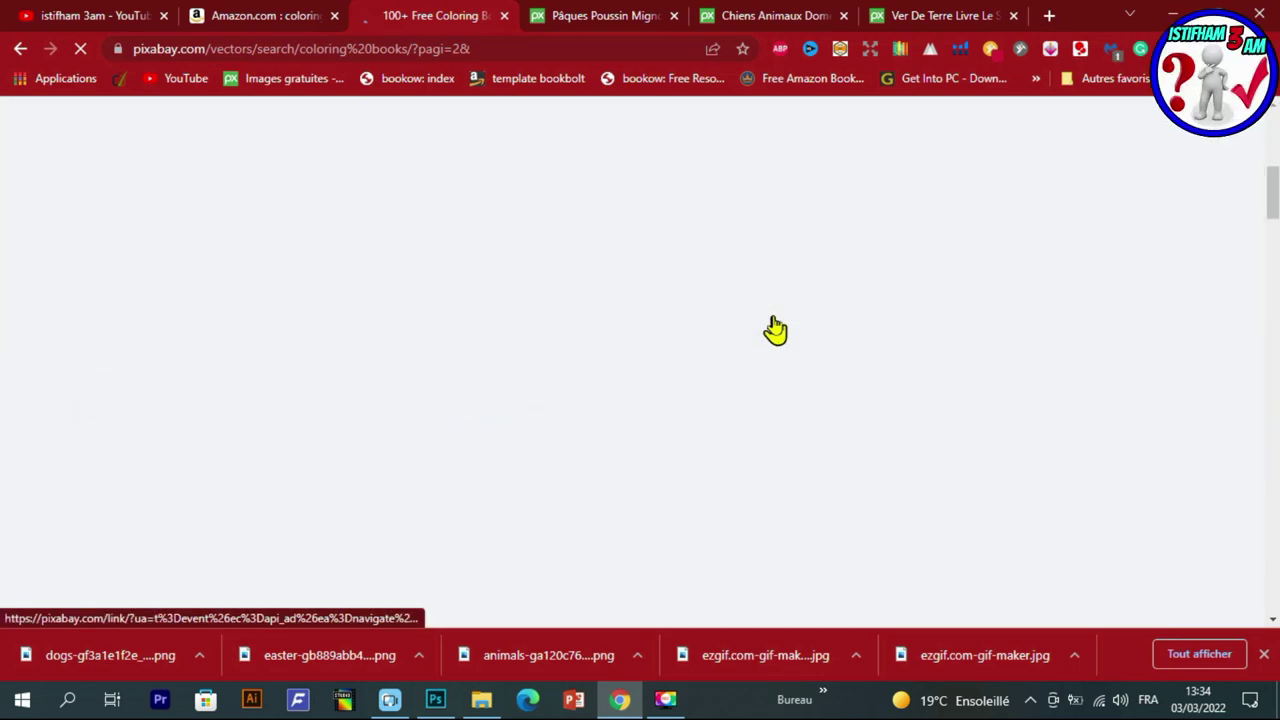
scroll(775, 330, down, 2)
scroll(775, 330, down, 5)
scroll(775, 330, down, 2)
scroll(770, 328, down, 5)
scroll(779, 331, down, 1)
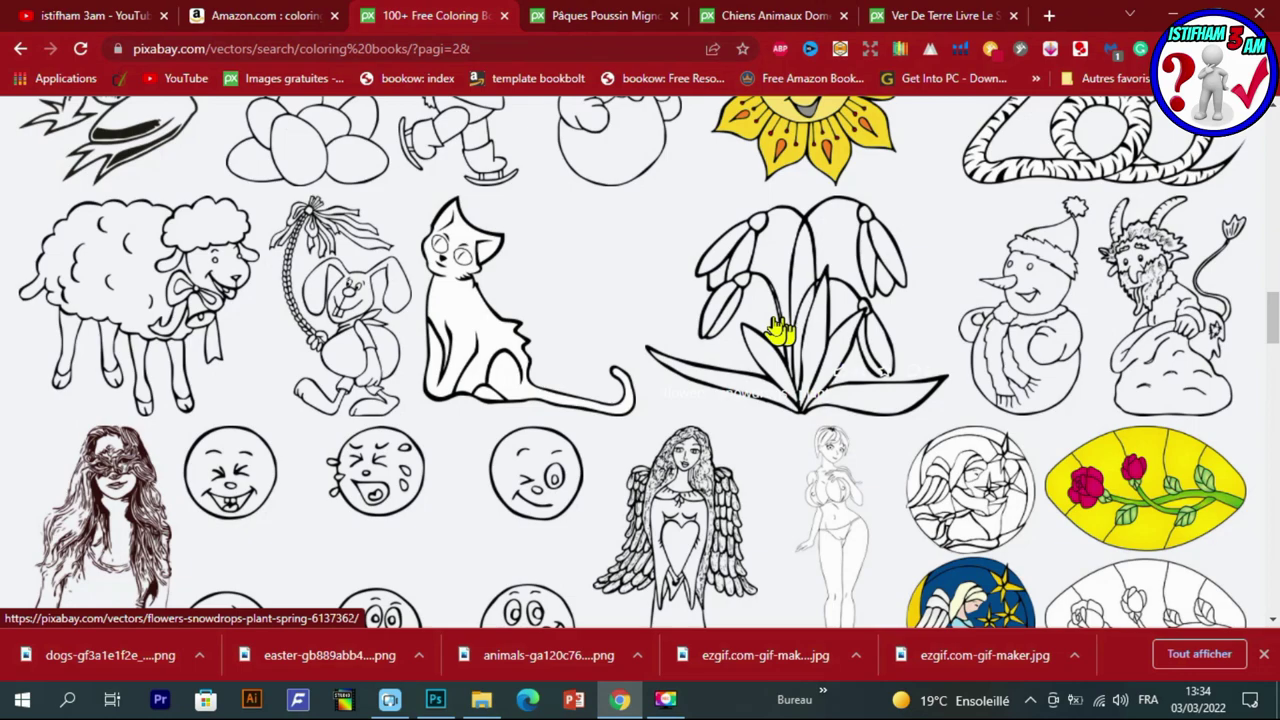
right_click(800, 120)
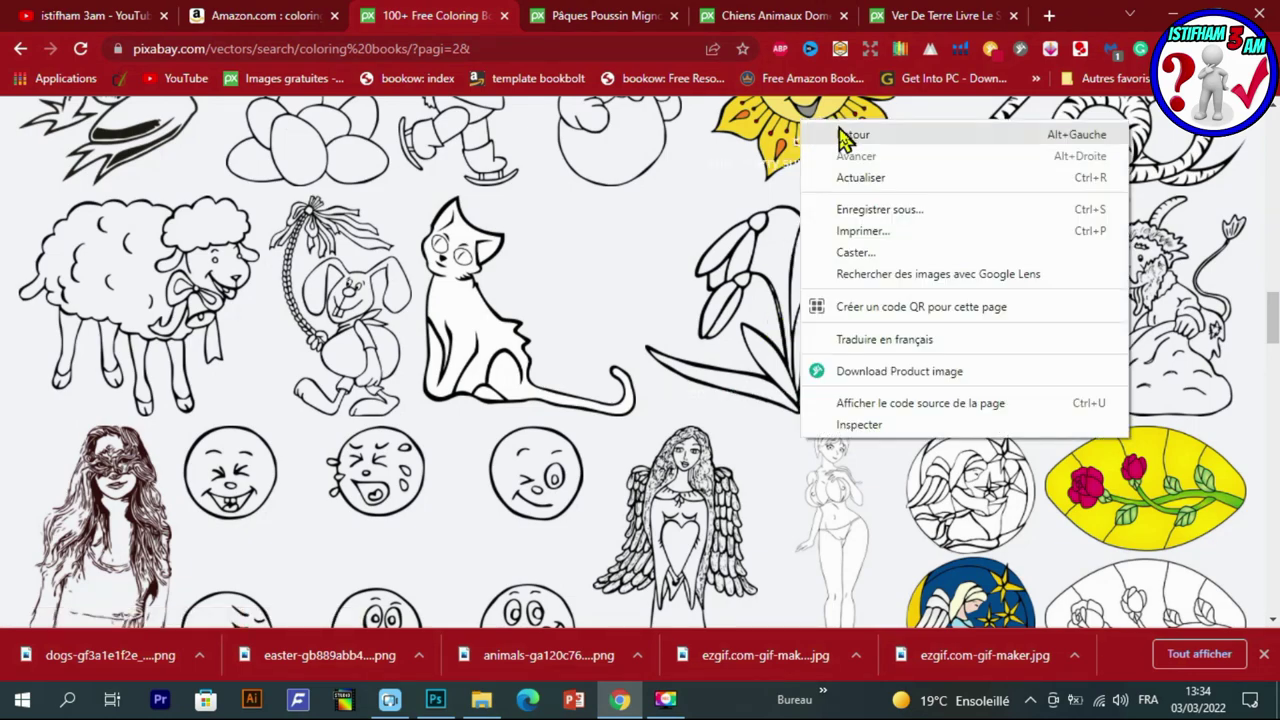
scroll(674, 263, up, 2)
right_click(826, 288)
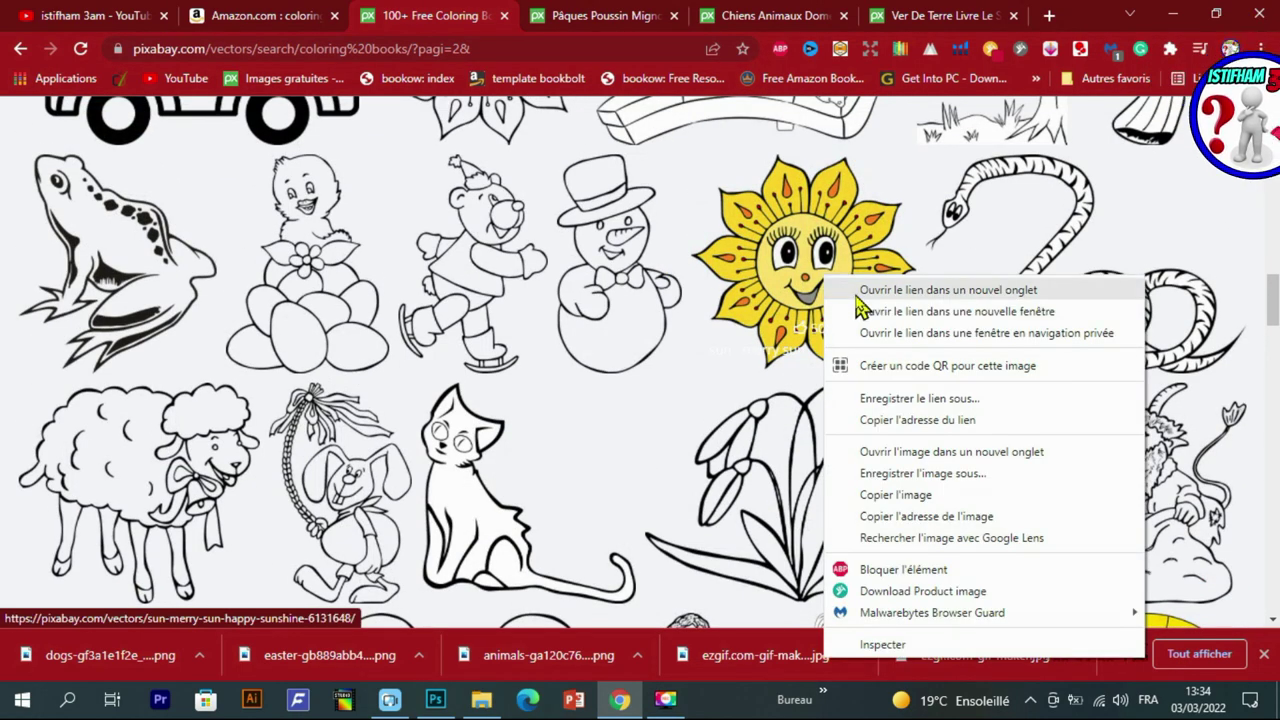
click(900, 290)
Browse the second results page, then return to the 'Ver De Terre Livre' caterpillar page.
scroll(563, 357, down, 2)
scroll(560, 357, down, 5)
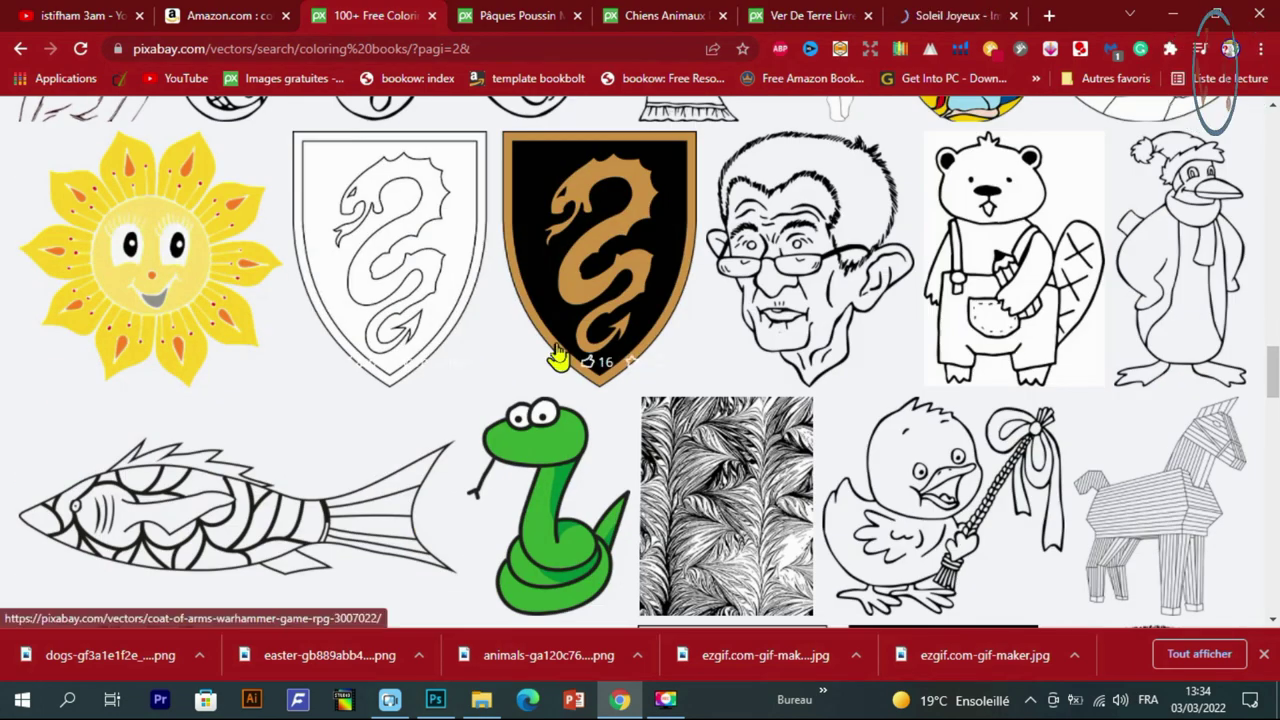
scroll(558, 357, down, 3)
scroll(558, 357, down, 2)
scroll(558, 357, down, 3)
scroll(558, 357, down, 4)
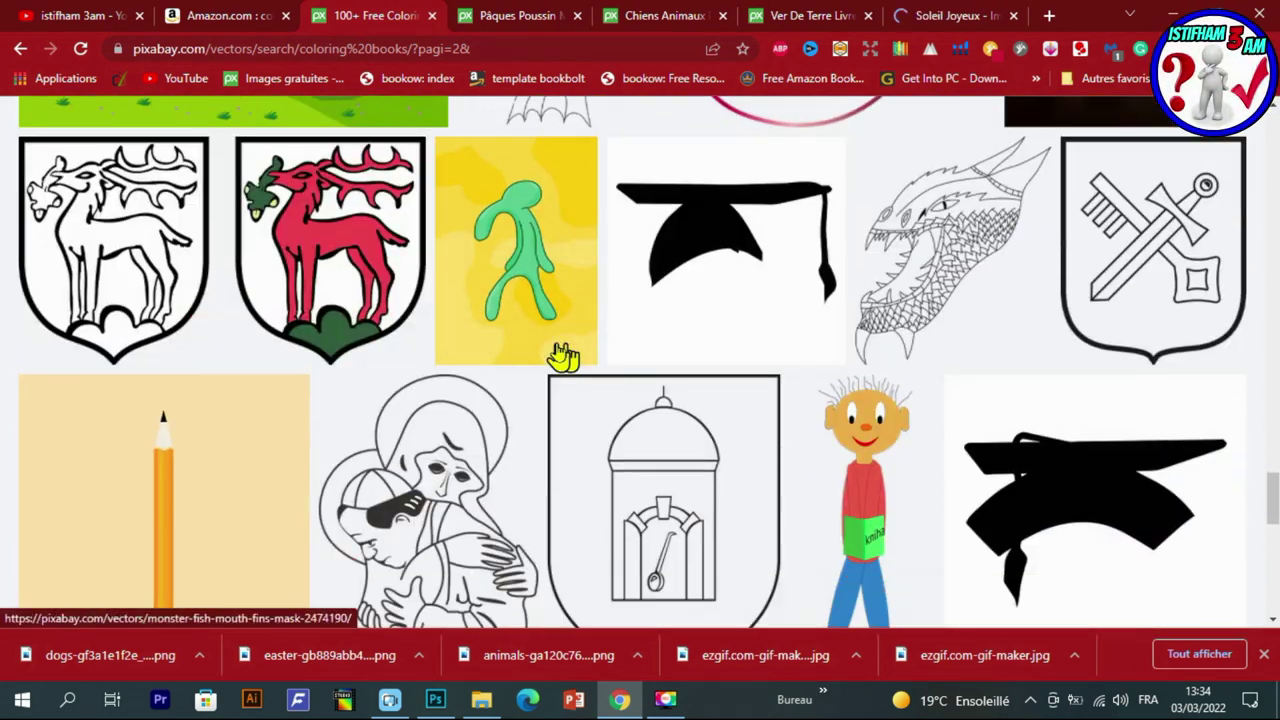
scroll(558, 357, down, 2)
scroll(558, 357, down, 3)
scroll(558, 357, up, 3)
mouse_move(516, 250)
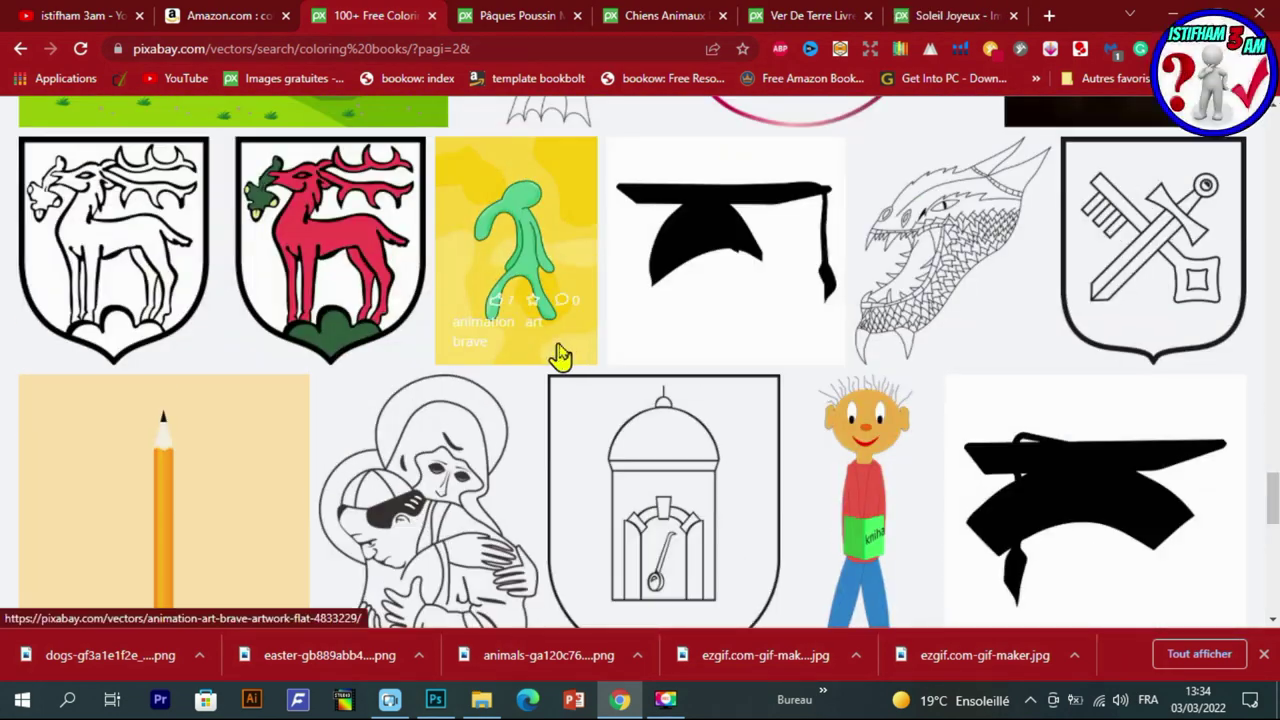
click(760, 15)
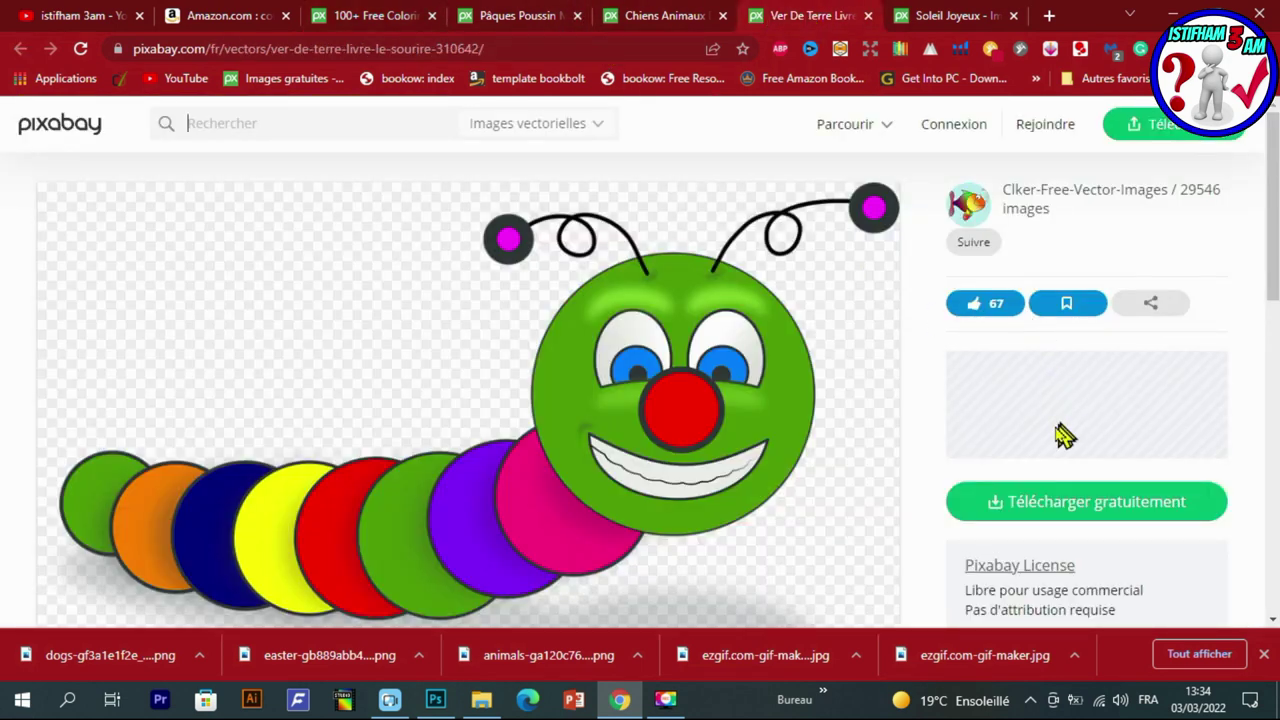
Download the caterpillar as a PNG after passing the reCAPTCHA check.
click(1036, 511)
click(1005, 441)
click(513, 383)
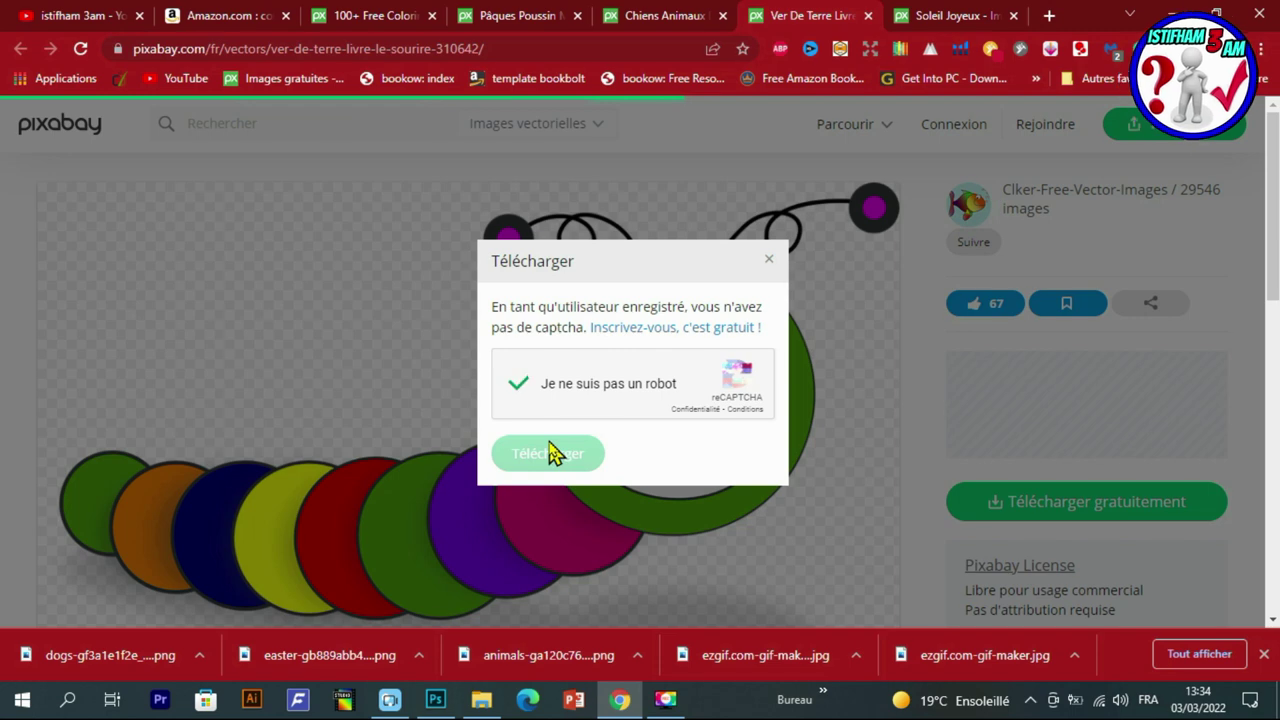
click(545, 453)
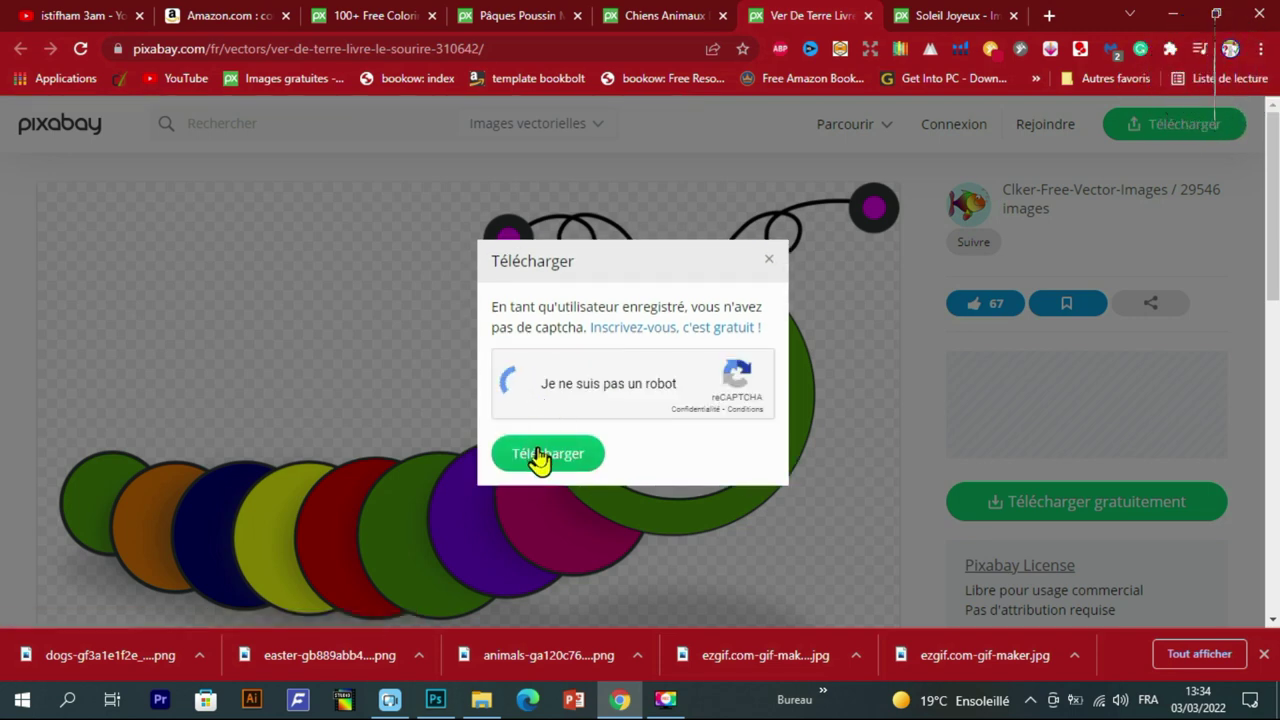
click(545, 455)
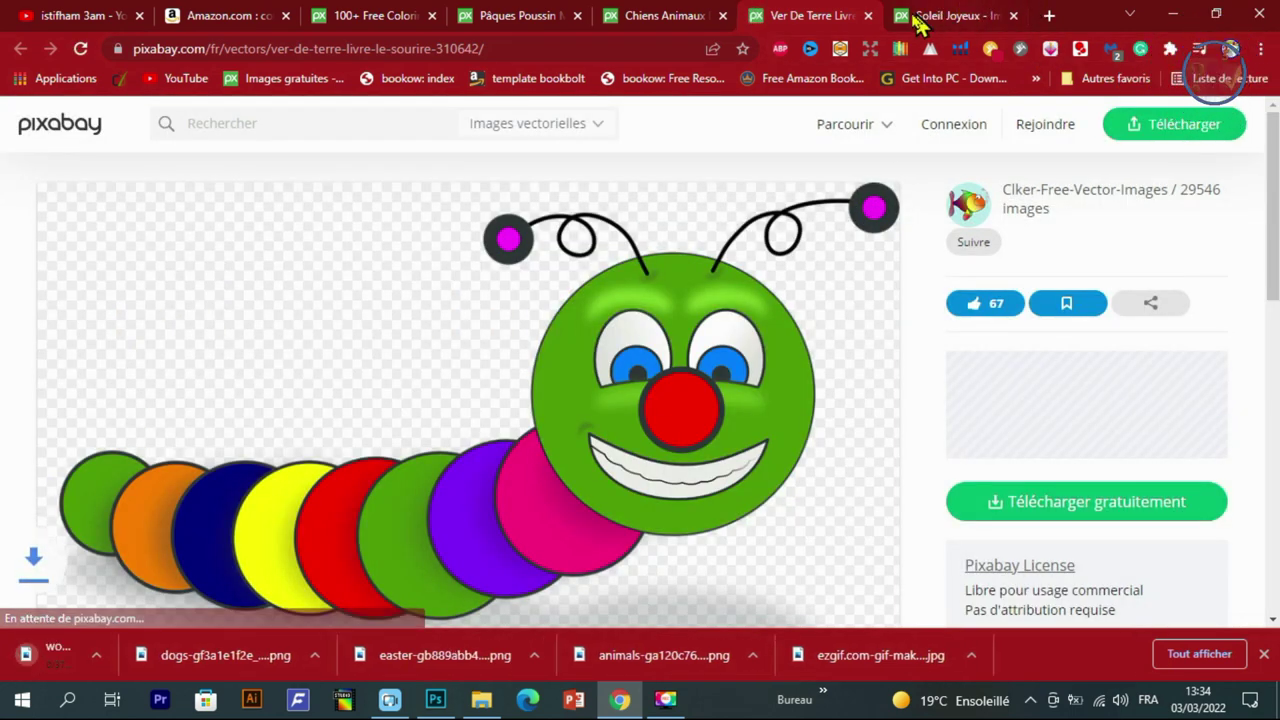
Download the happy sun as a 1280×1244 PNG and close its tab.
click(912, 18)
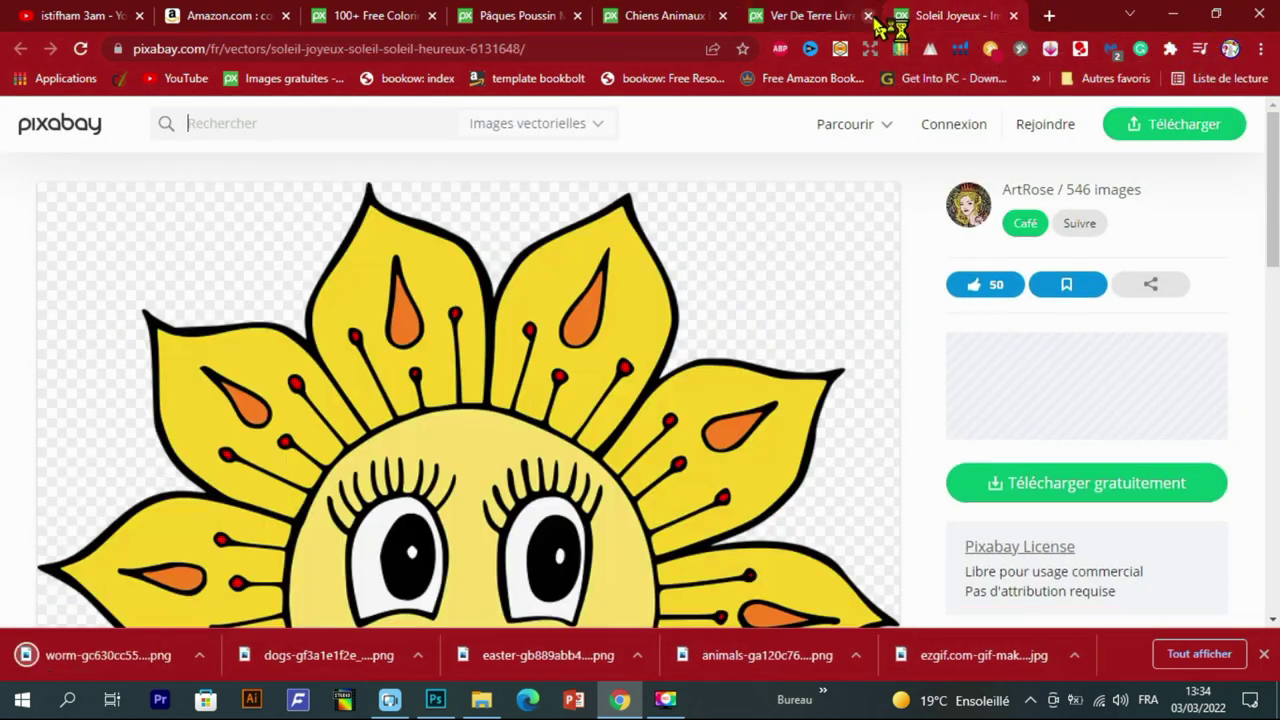
click(1071, 505)
click(1015, 424)
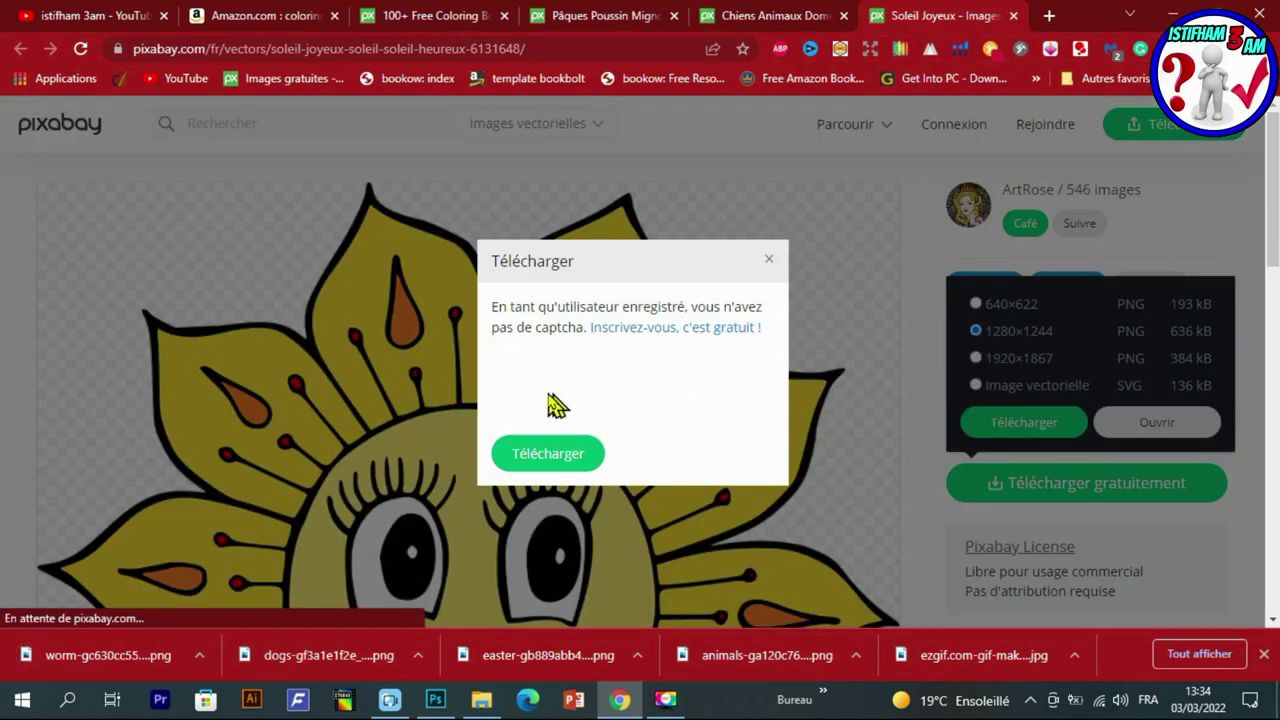
click(533, 455)
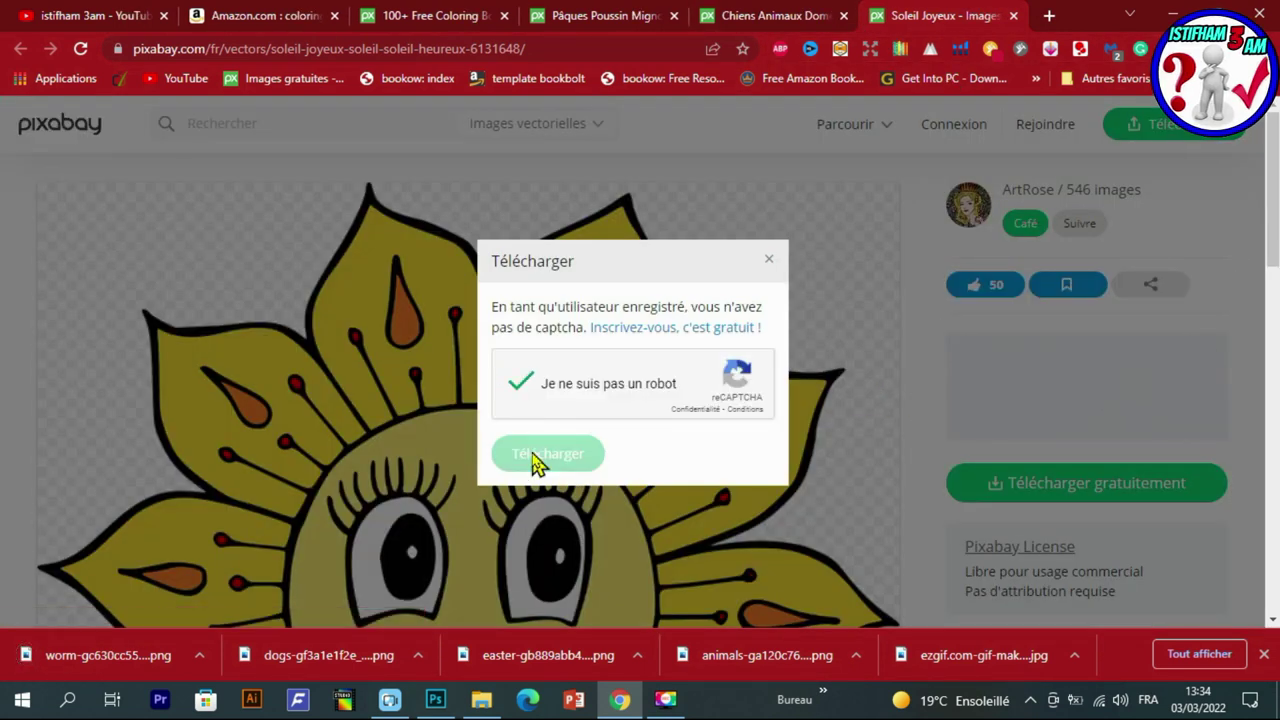
click(1013, 16)
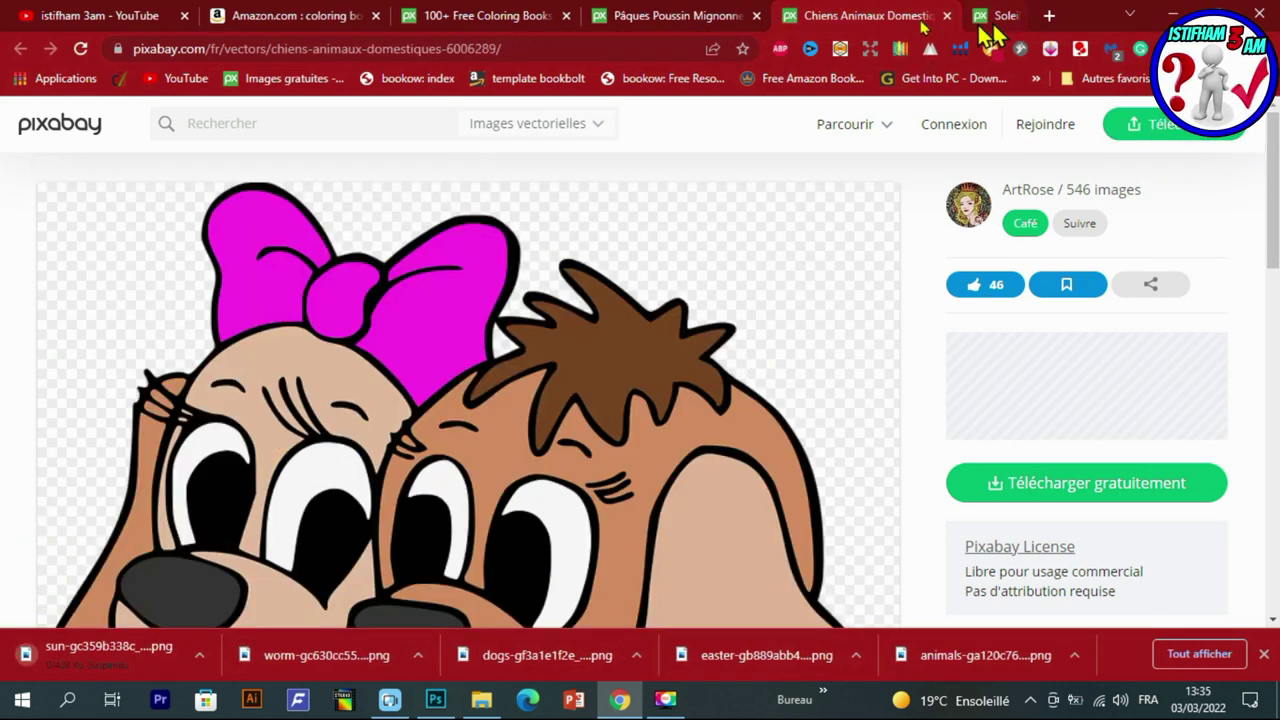
Show the downloaded sun file in its folder.
scroll(1010, 460, down, 2)
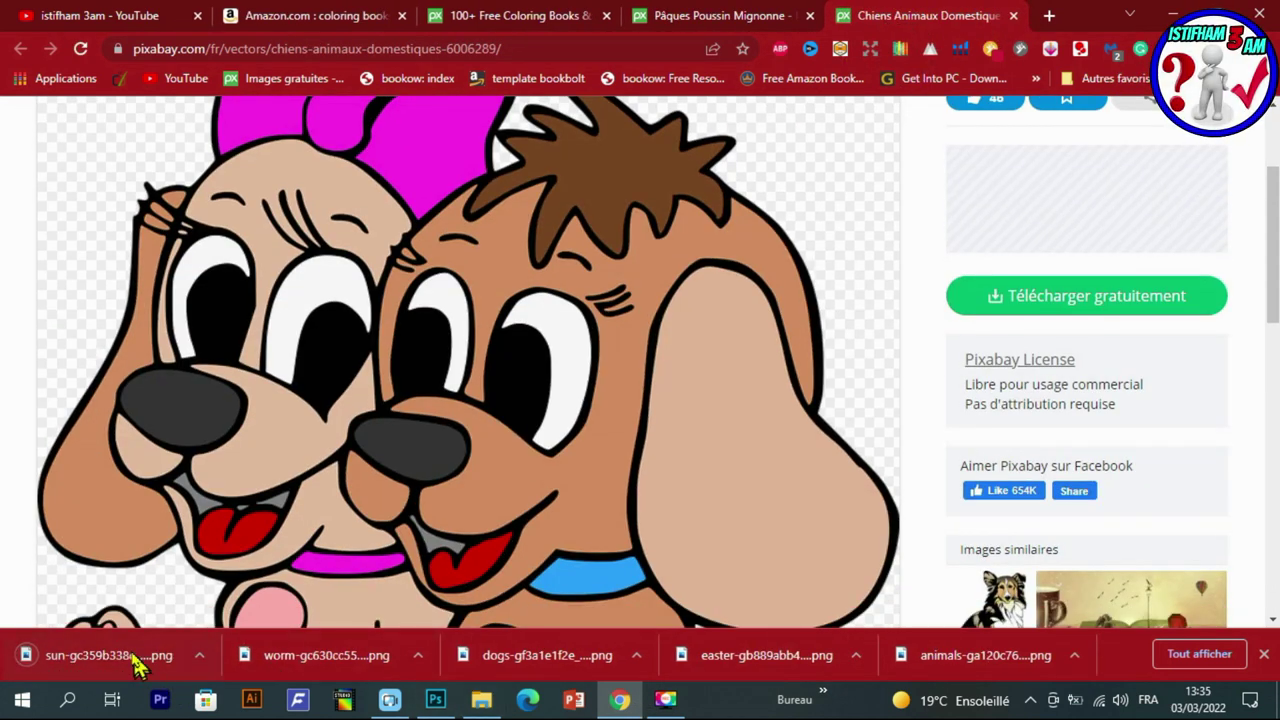
right_click(128, 665)
click(250, 610)
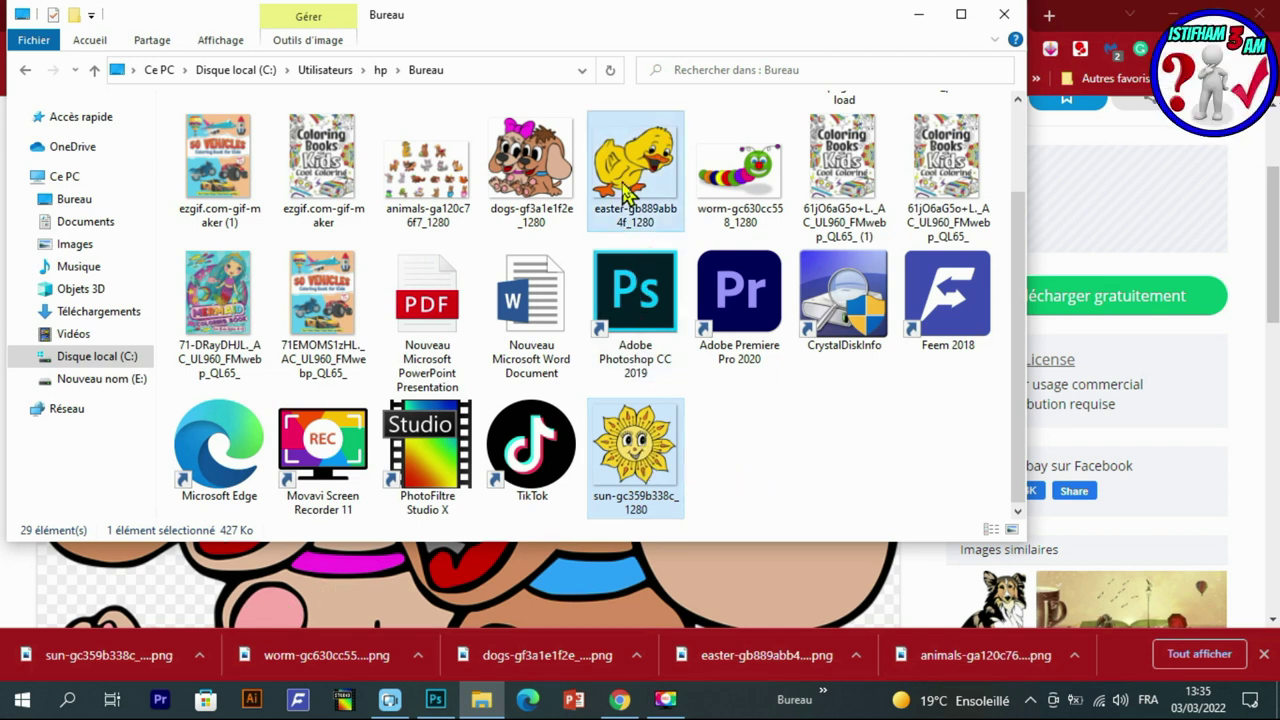
Select the sun, caterpillar, duck and dogs PNGs and drag them into the Photoshop cover.
ctrl+click(740, 170)
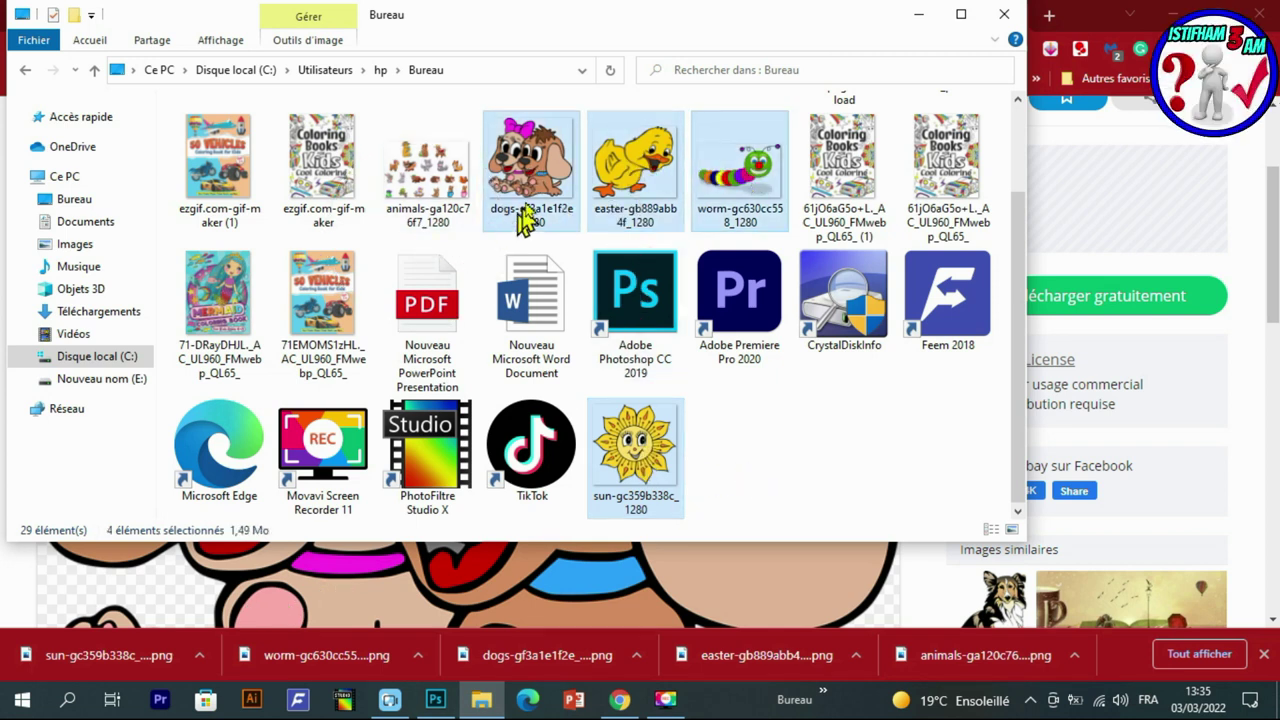
mouse_move(528, 178)
mouse_down()
mouse_move(580, 410)
mouse_move(571, 395)
mouse_up()
Place the dogs on the right and a shrunken duck at the bottom-left.
drag(533, 343, 840, 383)
key(Return)
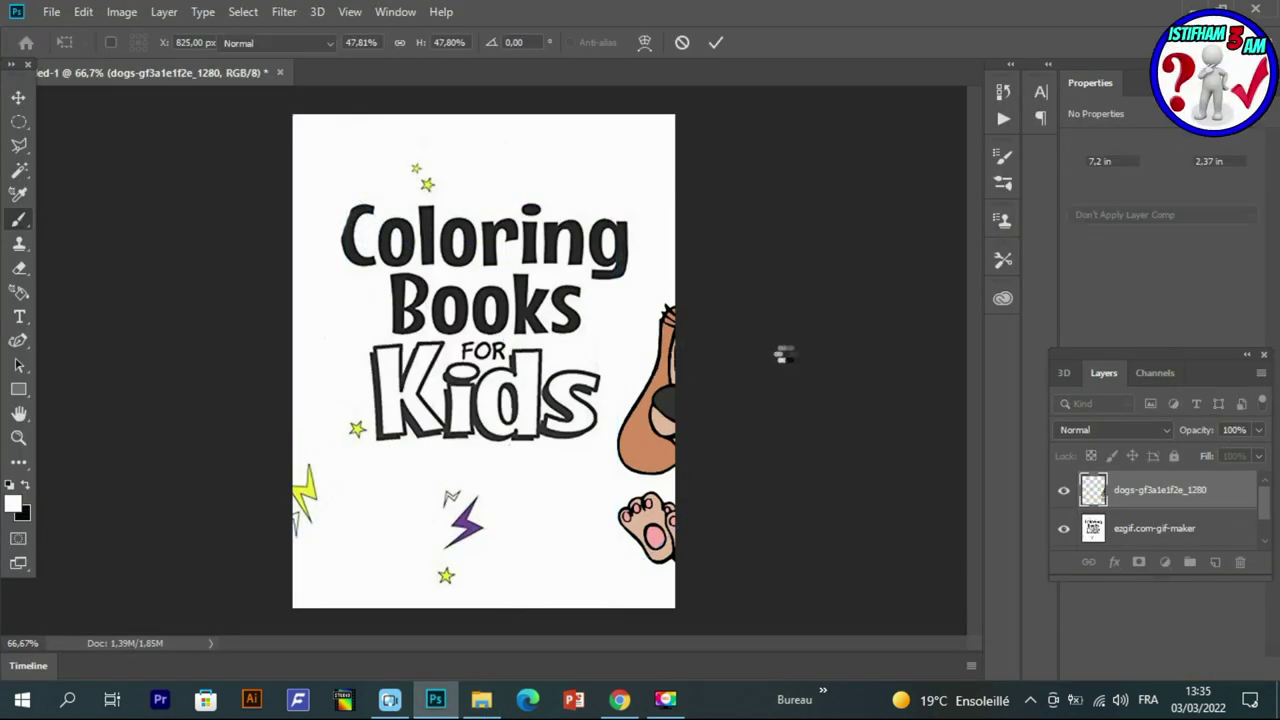
drag(675, 201, 415, 397)
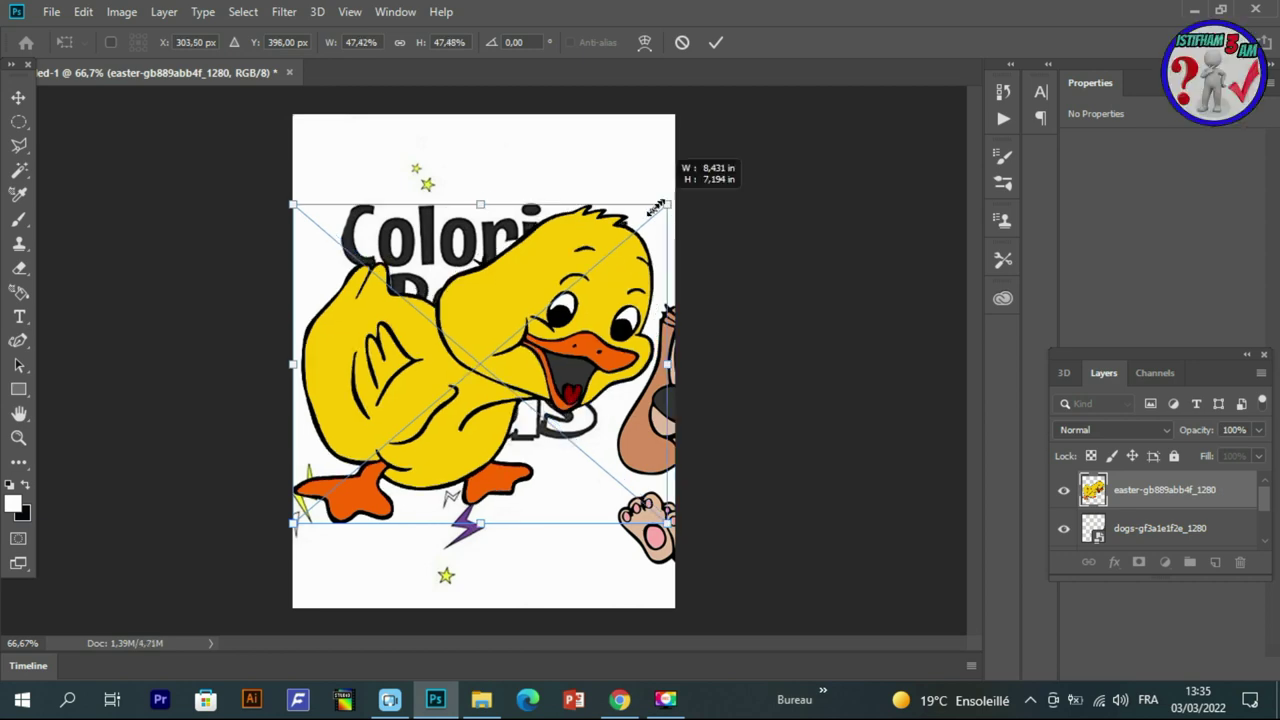
drag(370, 508, 386, 574)
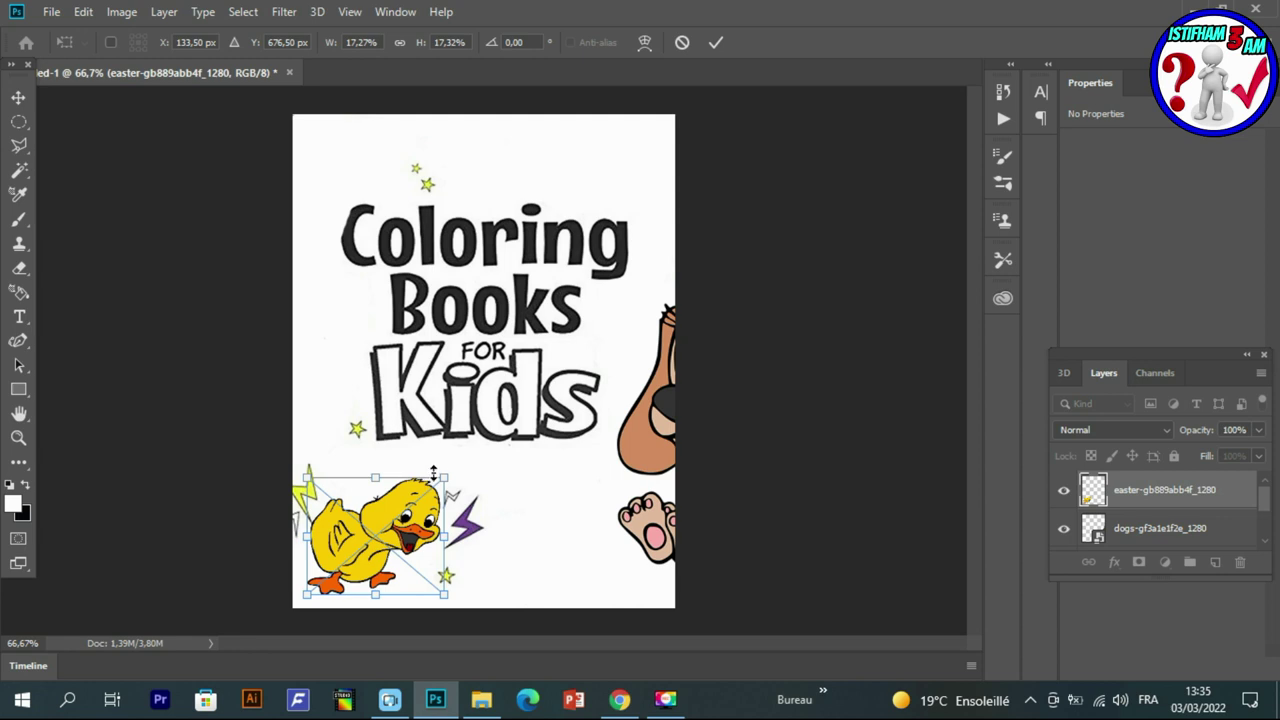
drag(443, 475, 452, 470)
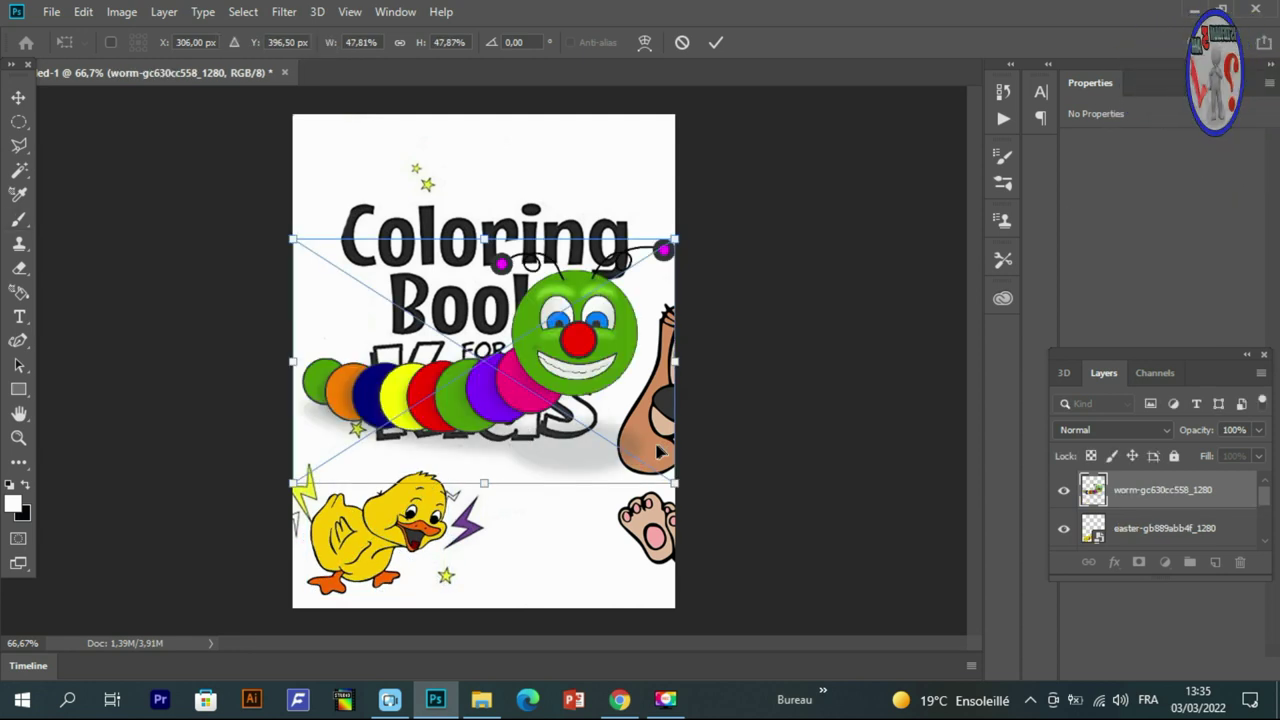
Scale the caterpillar beside the title and the sun to about 18% at top-left.
mouse_move(665, 243)
mouse_down()
mouse_move(500, 349)
mouse_move(443, 355)
mouse_move(453, 298)
mouse_up()
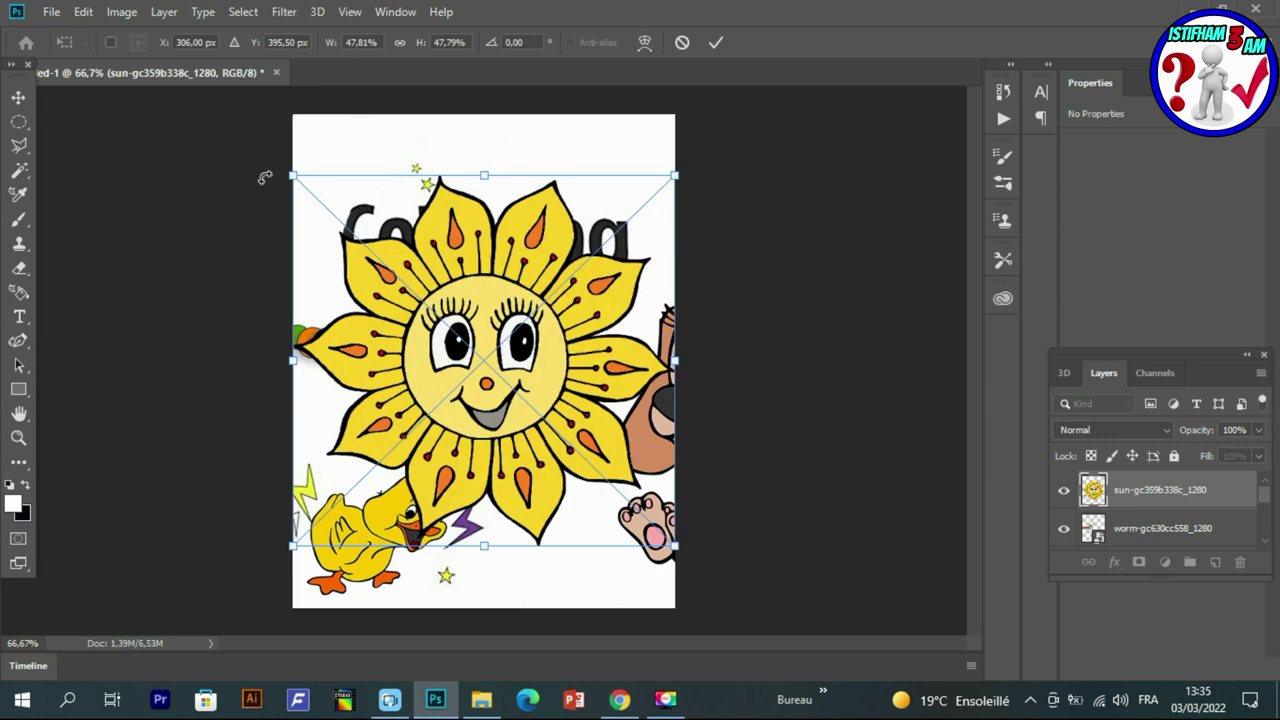
drag(292, 175, 526, 402)
mouse_move(562, 449)
mouse_down()
mouse_move(338, 155)
mouse_move(267, 128)
mouse_up()
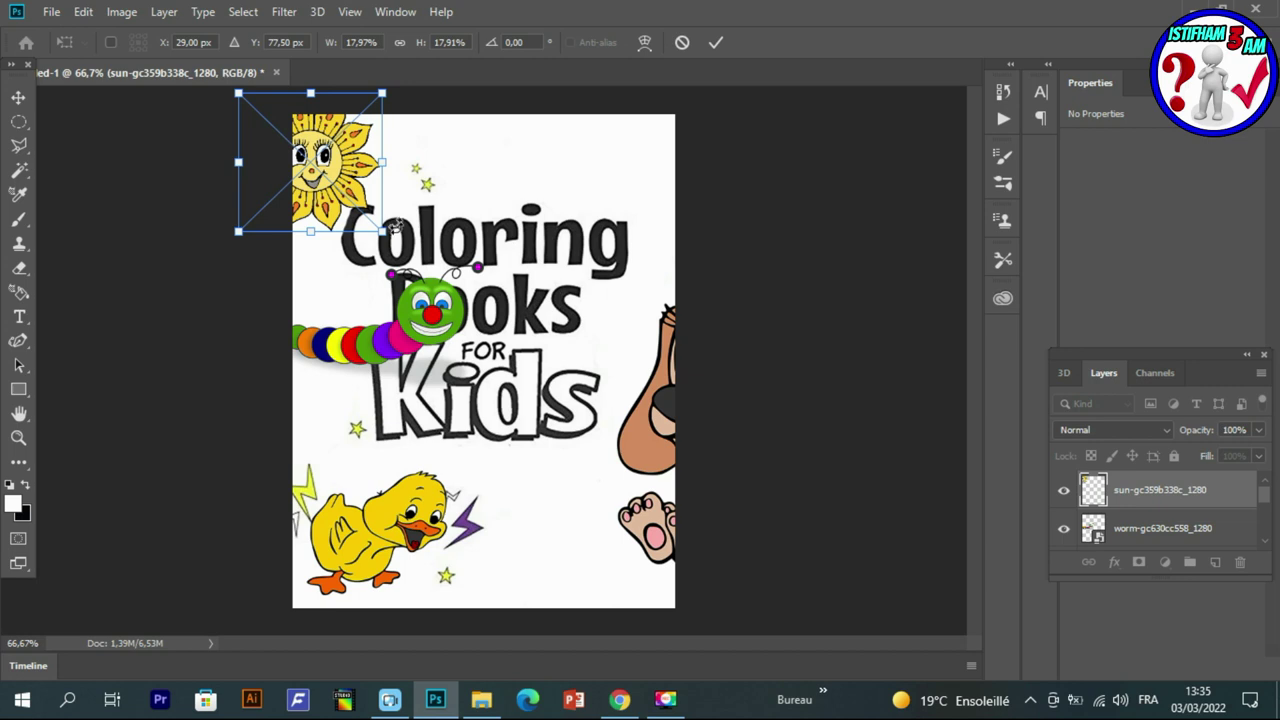
drag(350, 184, 335, 185)
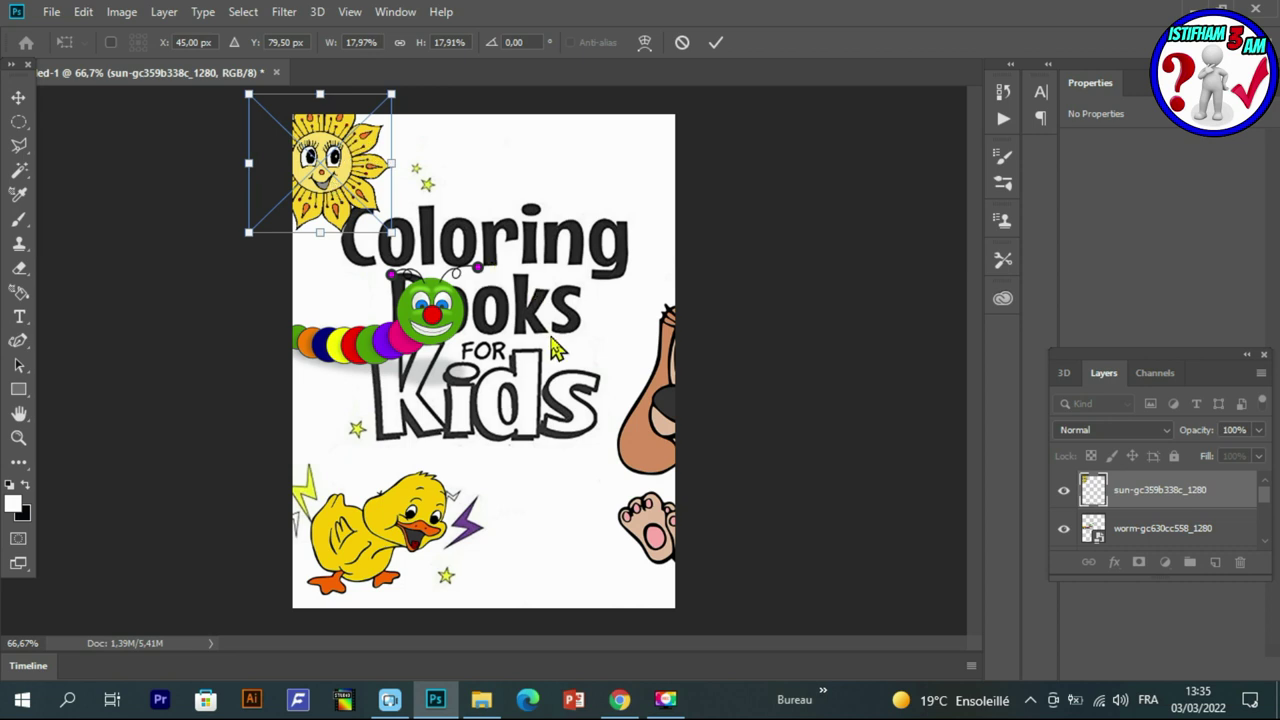
Commit the sun's placement and rasterize the sun layer for painting.
key(Return)
key(b)
click(360, 181)
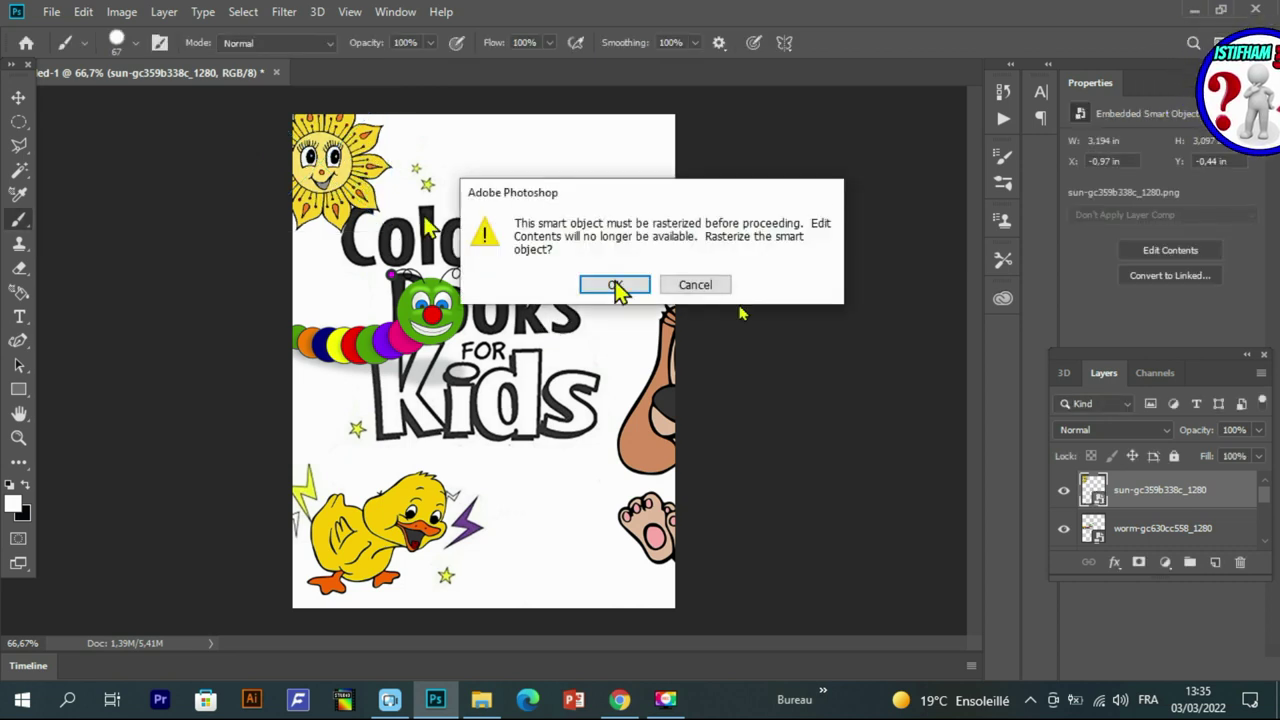
click(675, 287)
click(665, 398)
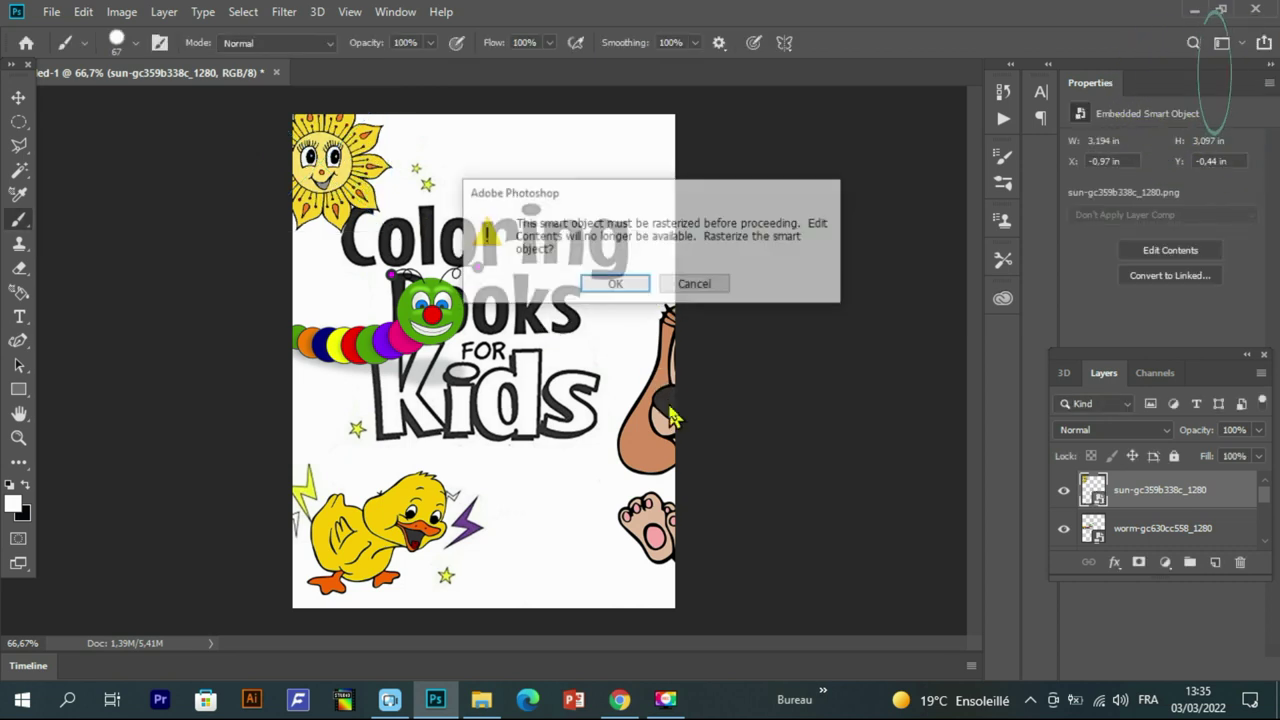
click(610, 286)
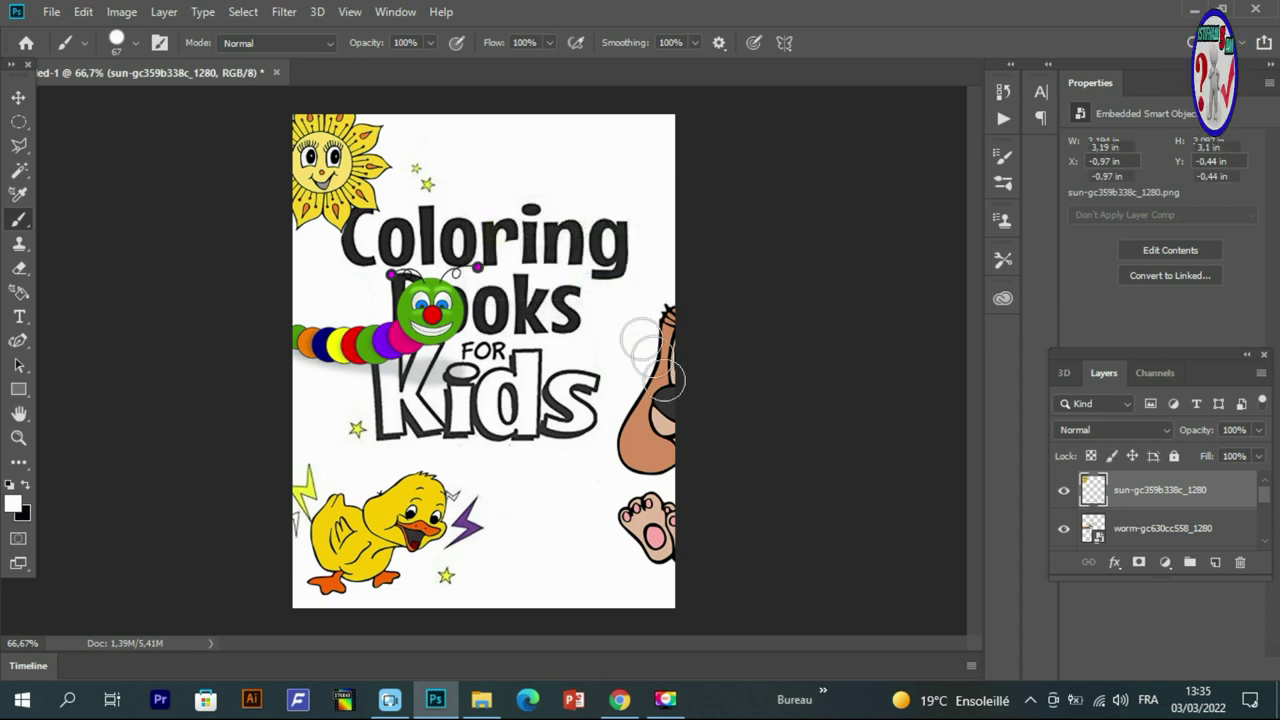
Move the dogs image onto the page and resize it at the bottom right.
click(18, 97)
mouse_move(640, 426)
mouse_down()
mouse_move(648, 440)
mouse_move(525, 428)
mouse_up()
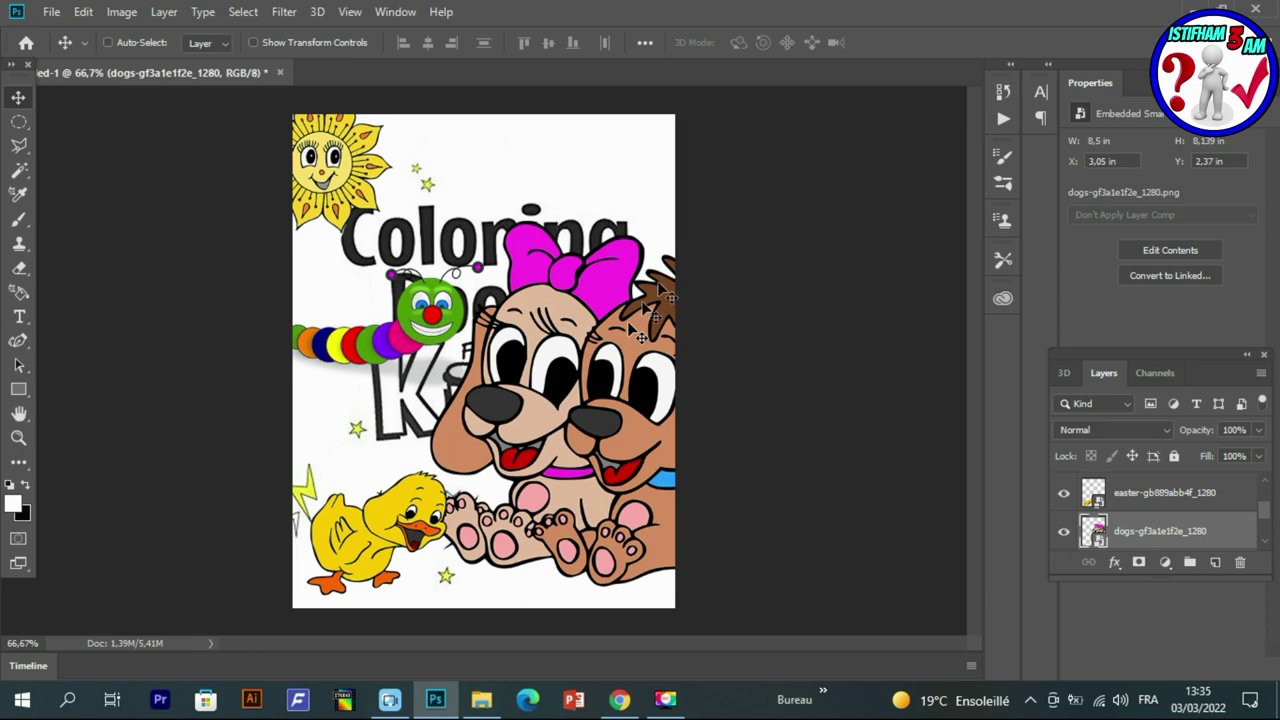
key(ctrl+t)
drag(425, 220, 565, 338)
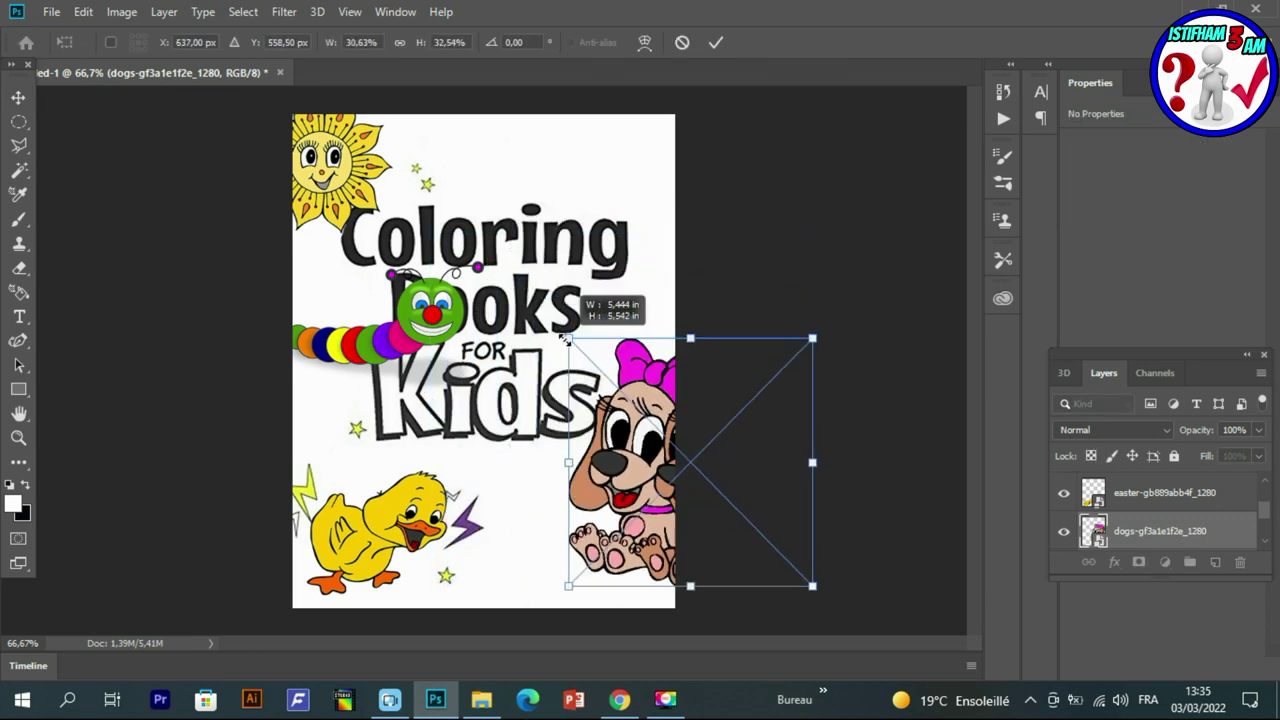
drag(620, 490, 536, 512)
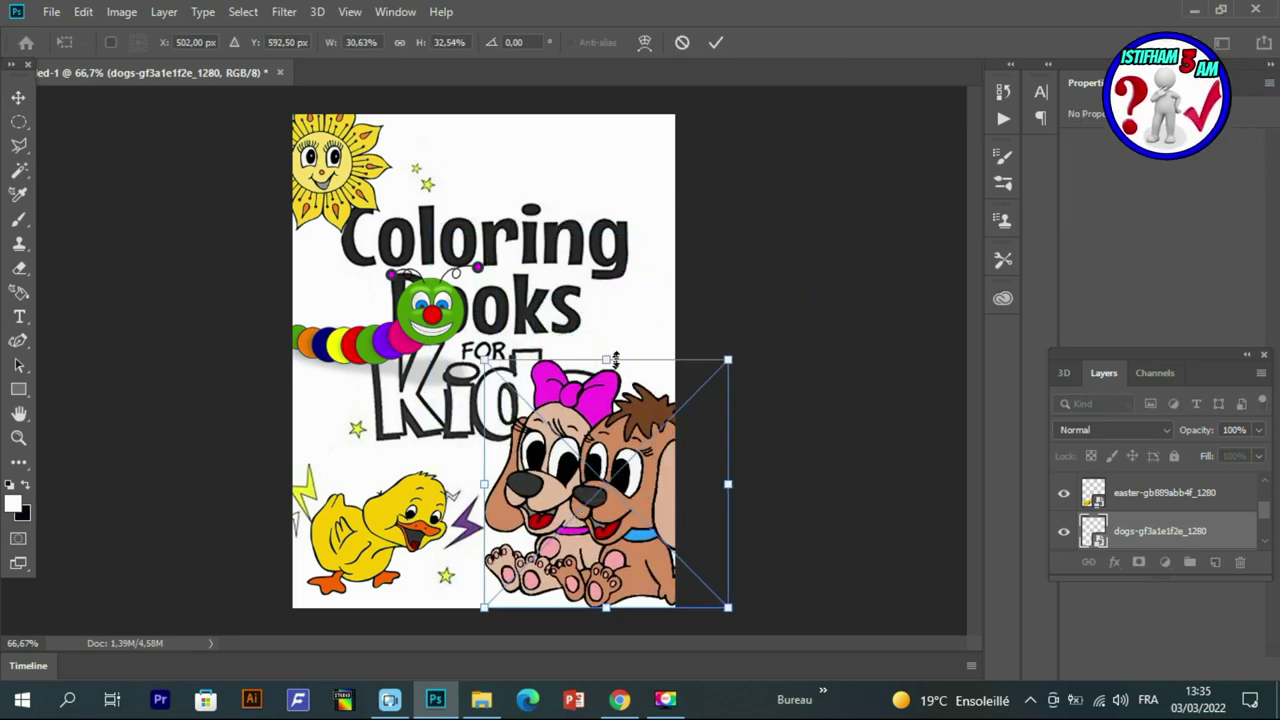
drag(730, 363, 675, 432)
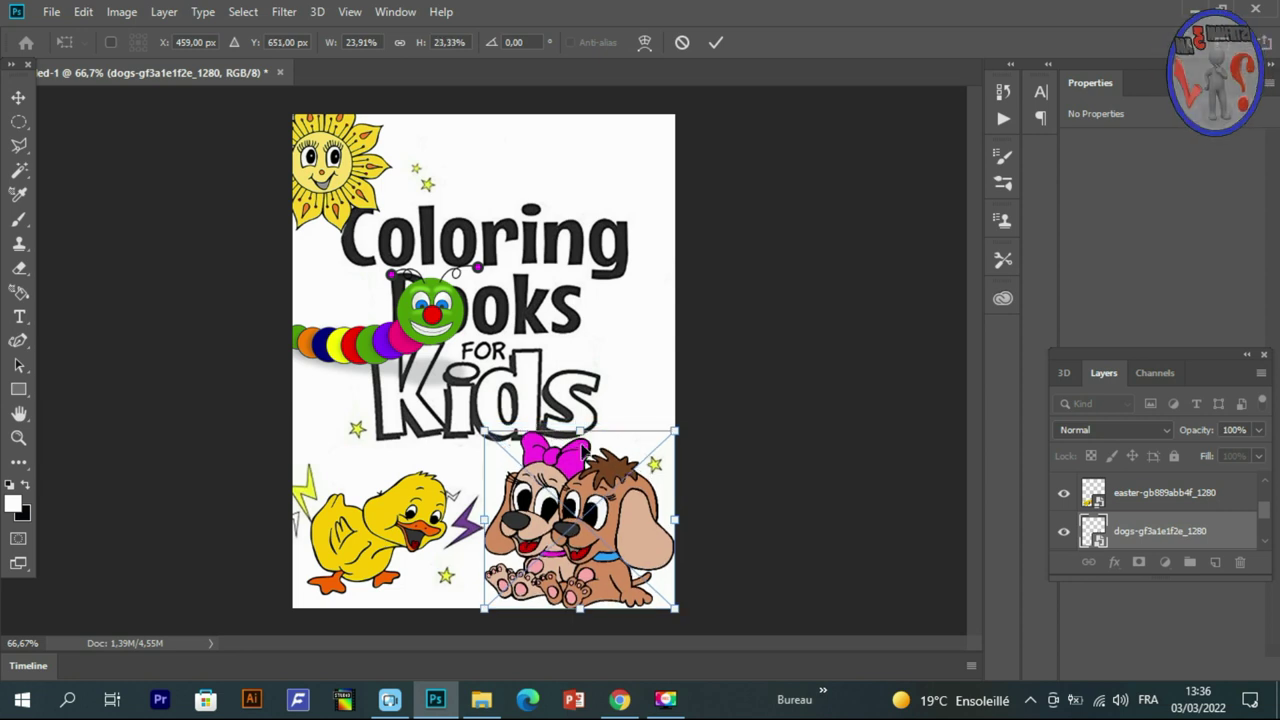
mouse_move(486, 431)
mouse_down()
mouse_move(521, 470)
mouse_move(597, 447)
mouse_up()
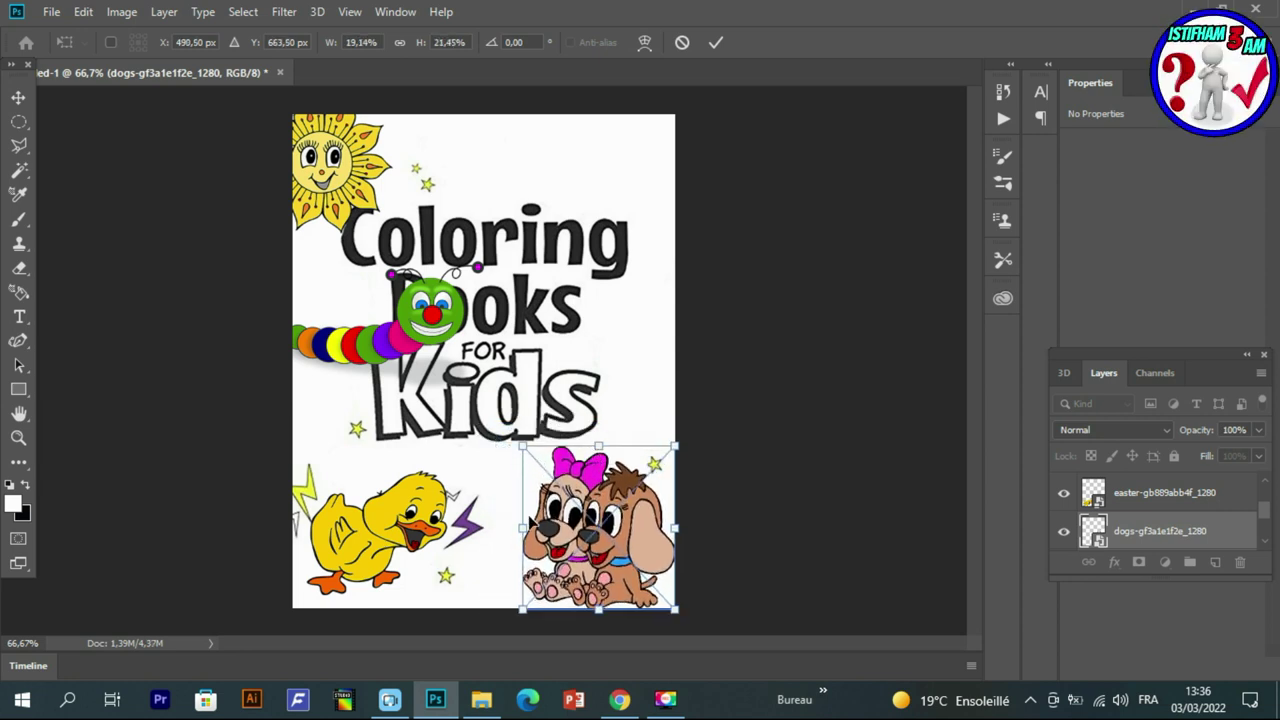
drag(519, 525, 500, 526)
key(Return)
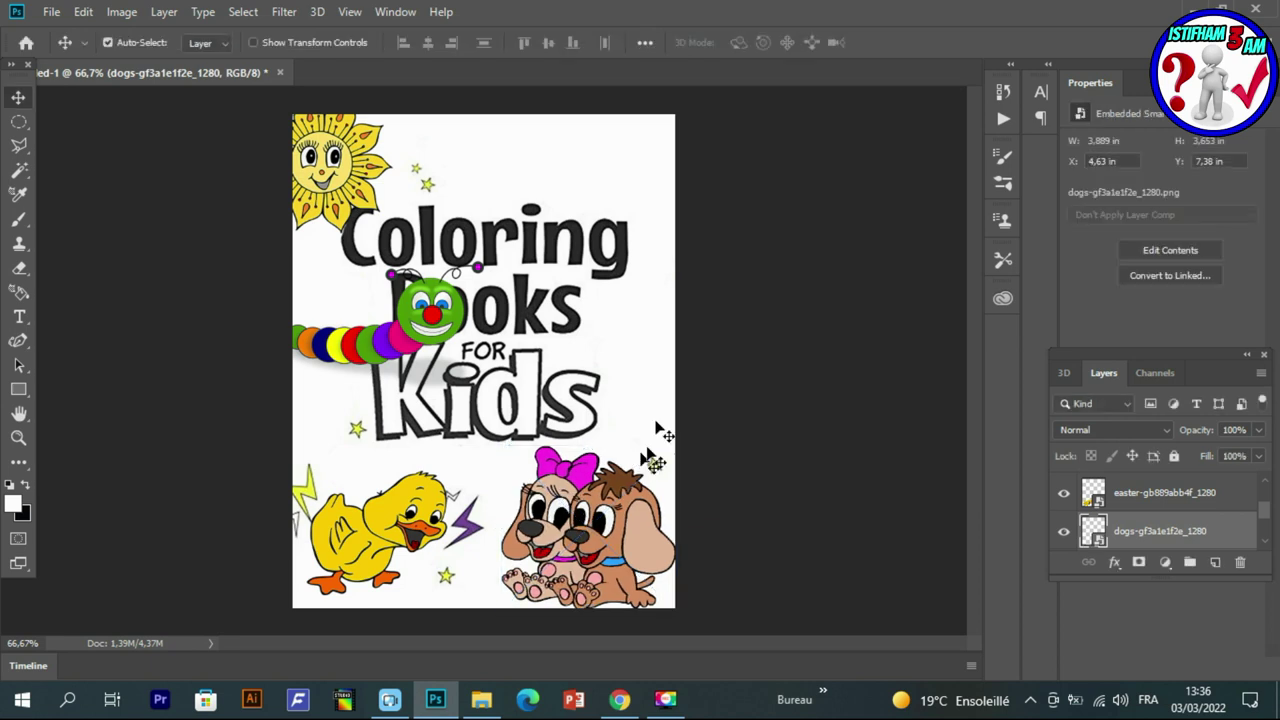
Shift the Coloring Books title, then shrink the worm and place it top right above the title.
drag(405, 331, 407, 327)
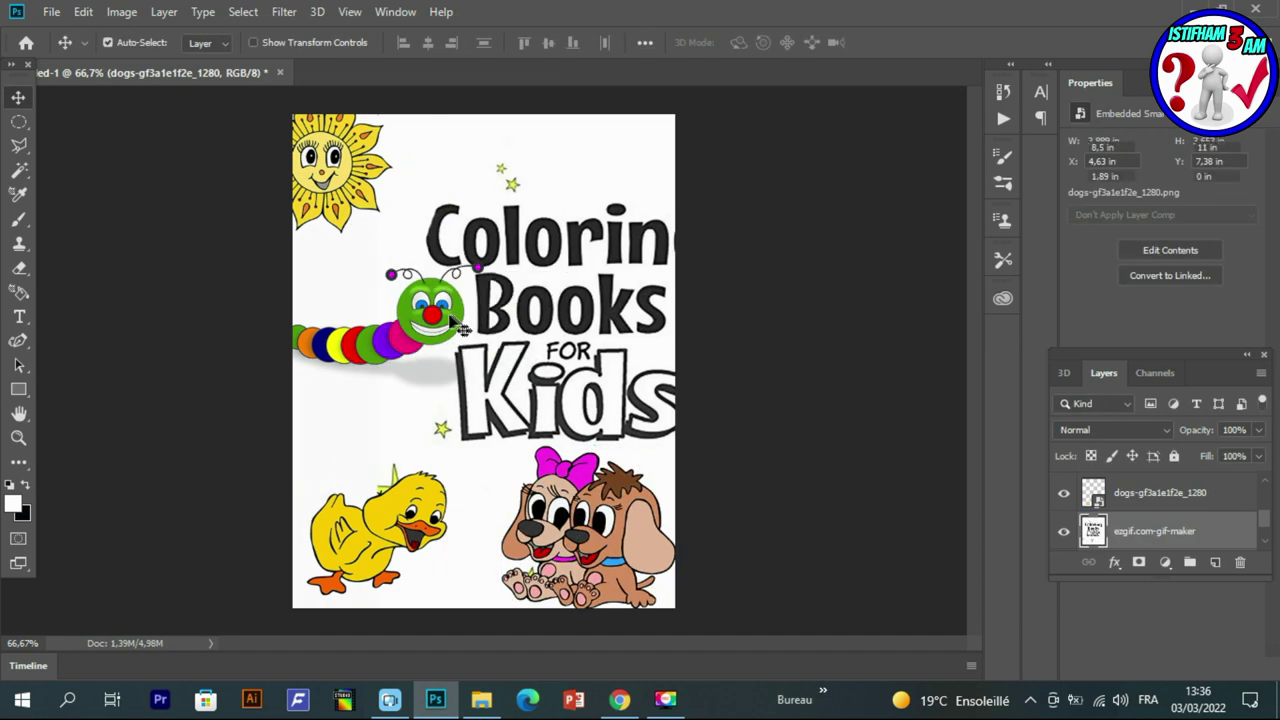
mouse_move(405, 327)
mouse_down()
mouse_move(380, 355)
mouse_move(479, 358)
mouse_move(484, 474)
mouse_move(530, 215)
mouse_up()
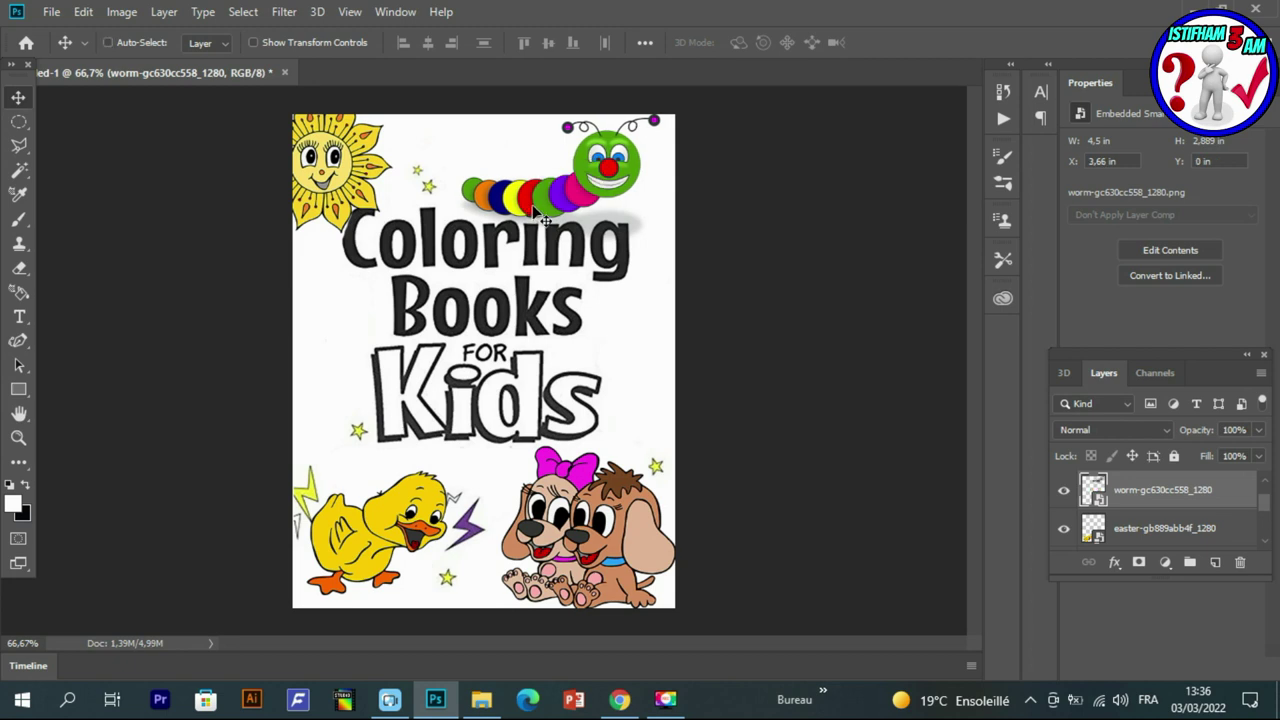
key(ctrl+t)
drag(455, 117, 490, 145)
mouse_move(589, 166)
mouse_down()
mouse_move(590, 188)
mouse_move(591, 177)
mouse_up()
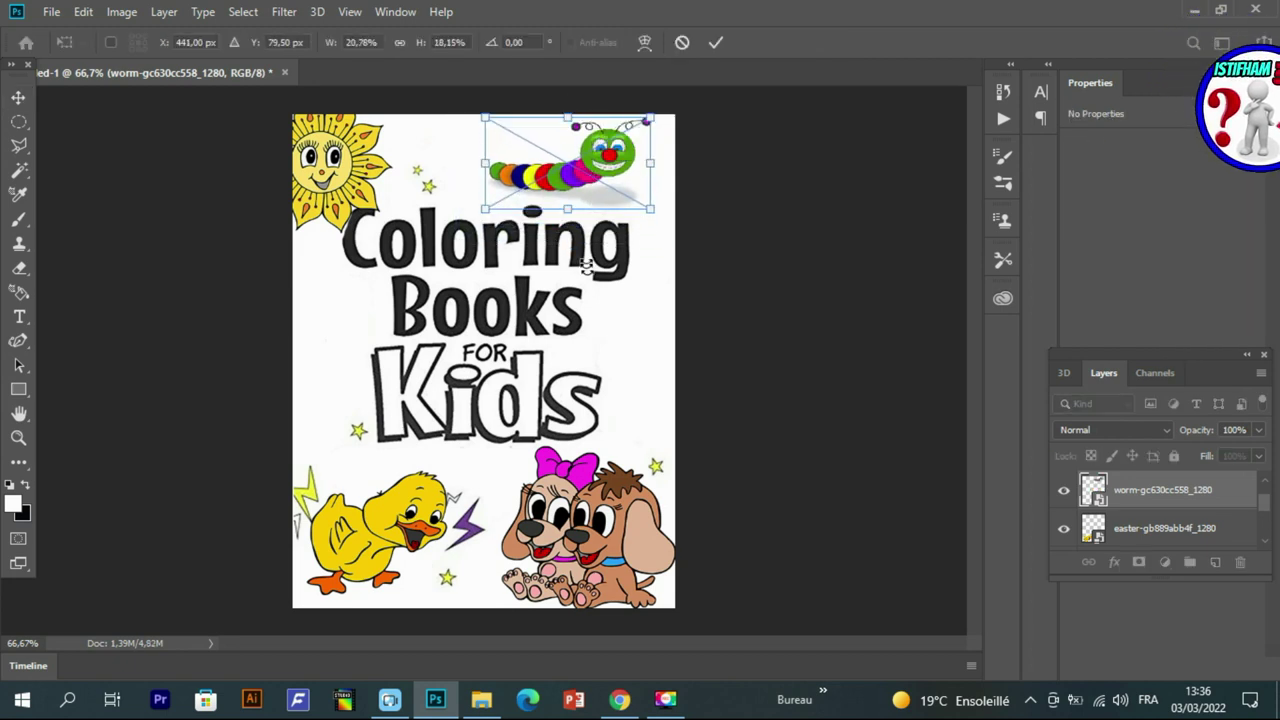
key(Return)
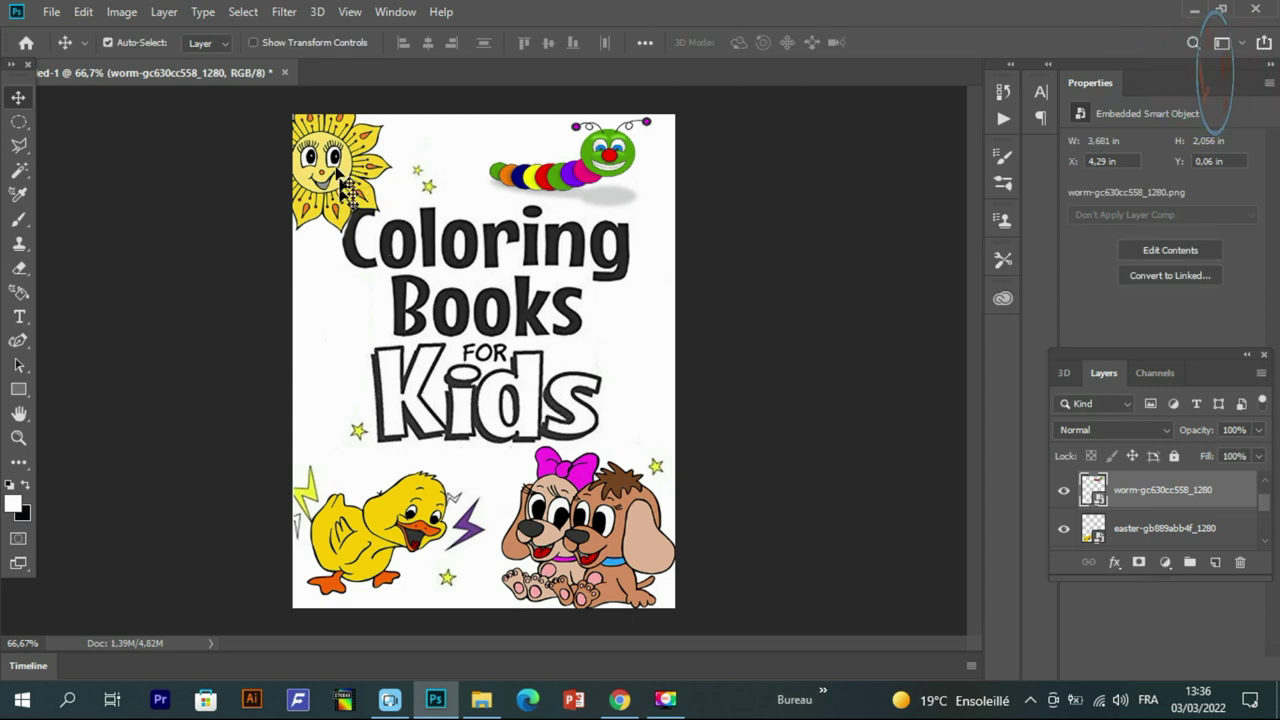
click(337, 170)
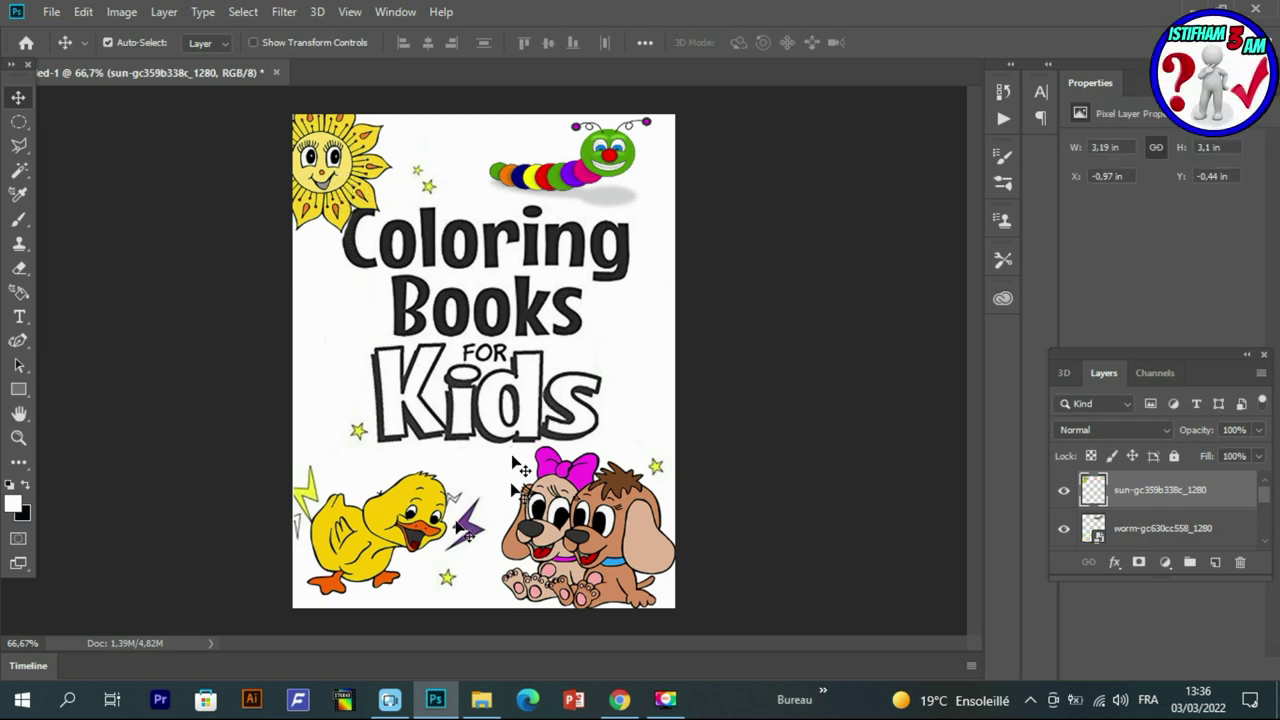
click(620, 699)
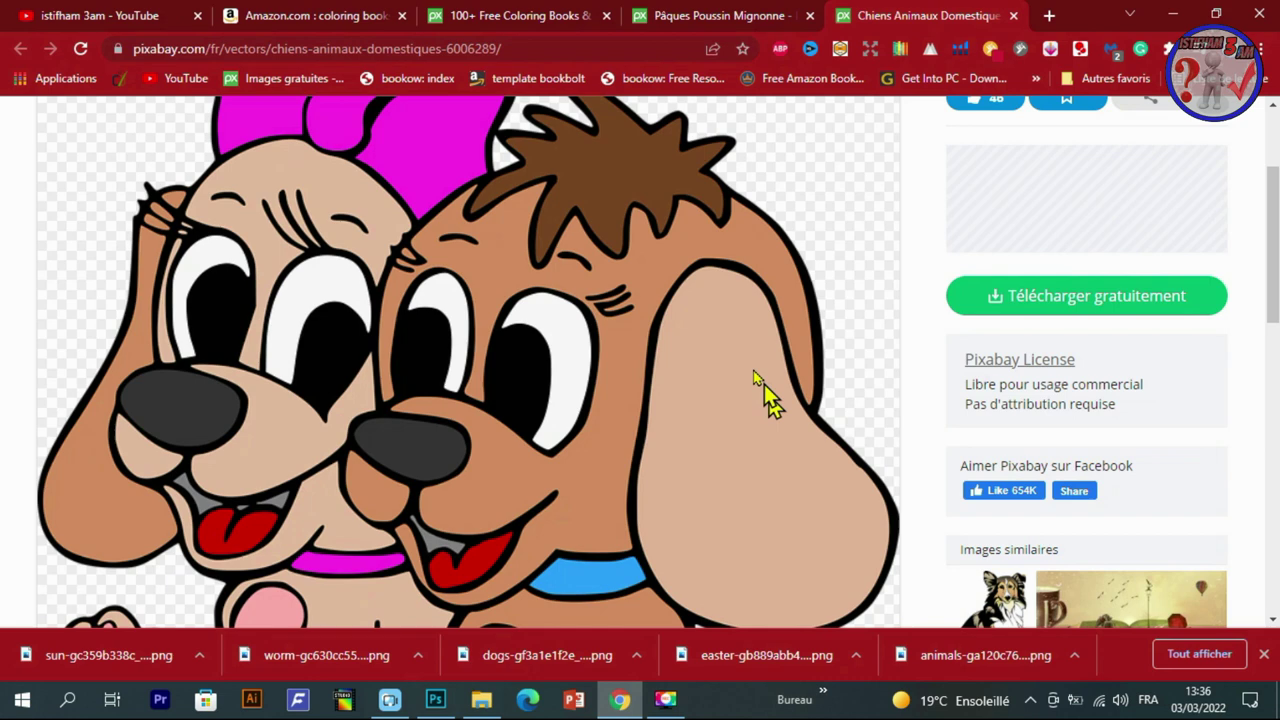
Close the dog and duck image tabs and browse the bird-on-a-branch page.
scroll(766, 394, up, 2)
click(1013, 16)
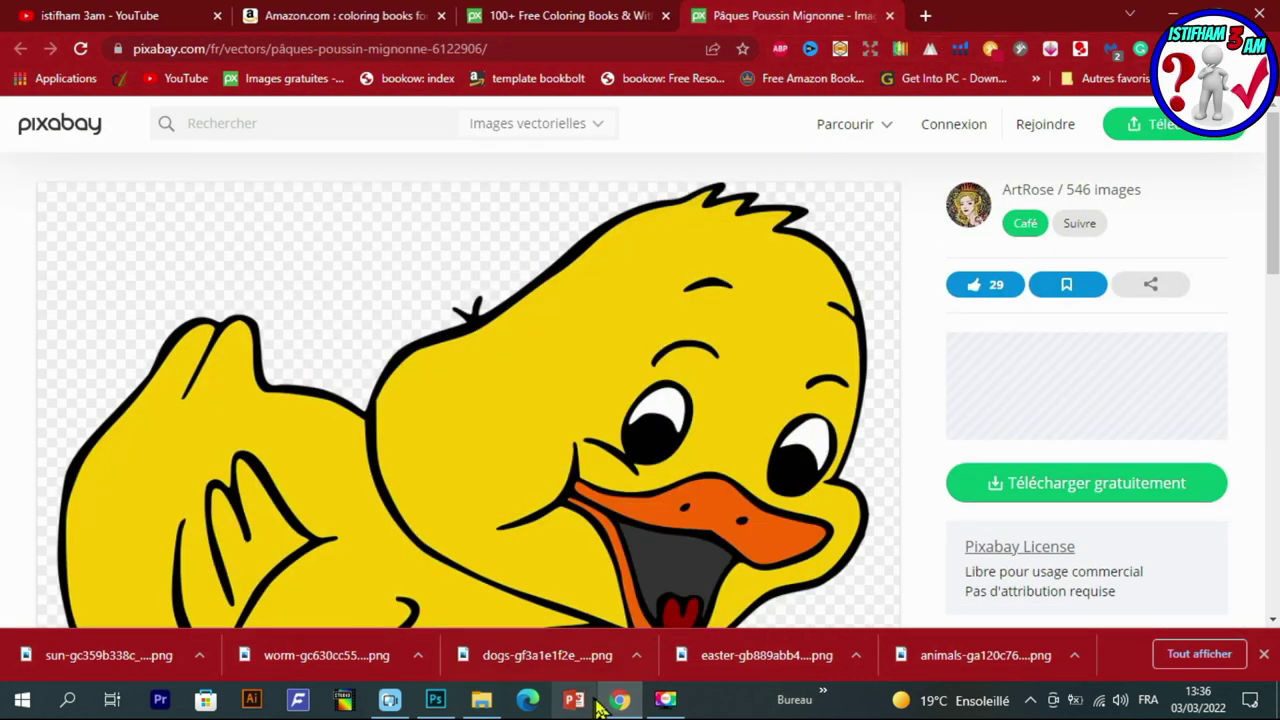
click(889, 16)
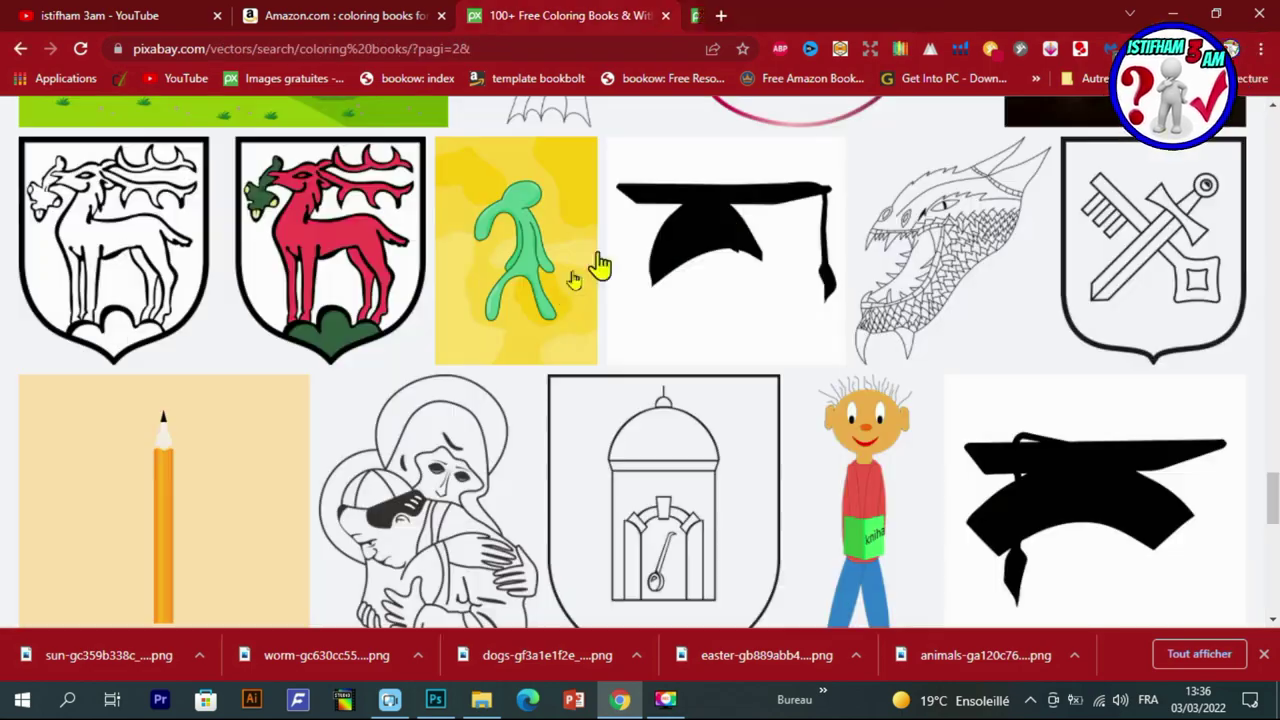
scroll(594, 271, down, 5)
scroll(566, 298, down, 5)
scroll(570, 300, up, 3)
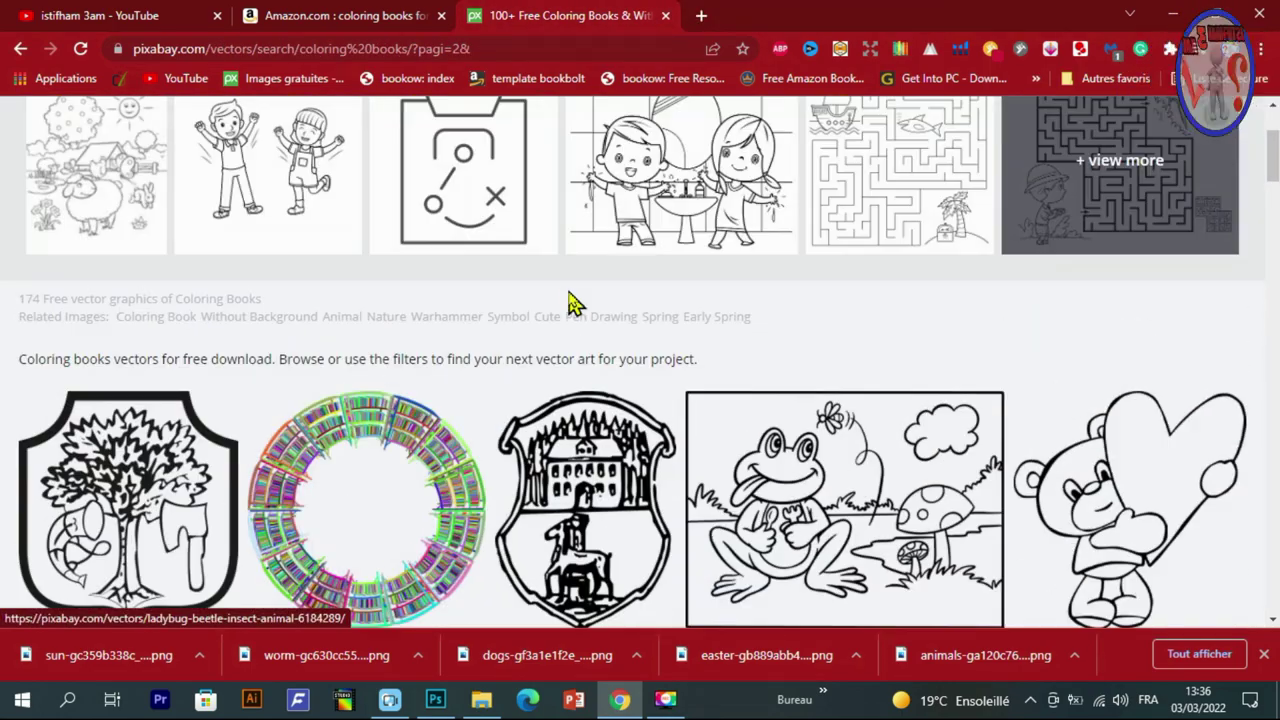
scroll(570, 300, down, 1)
scroll(572, 305, down, 2)
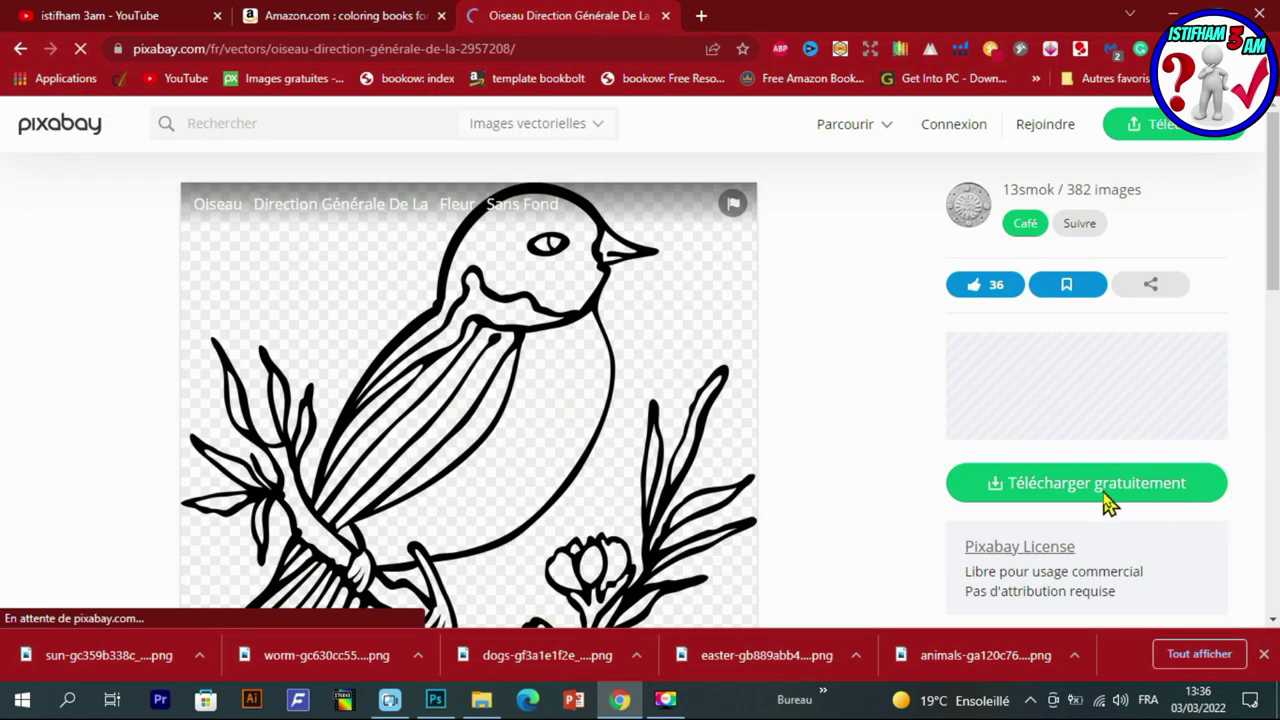
Download the bird drawing at 1092×1280 and drag it into Photoshop as a new layer.
click(1108, 490)
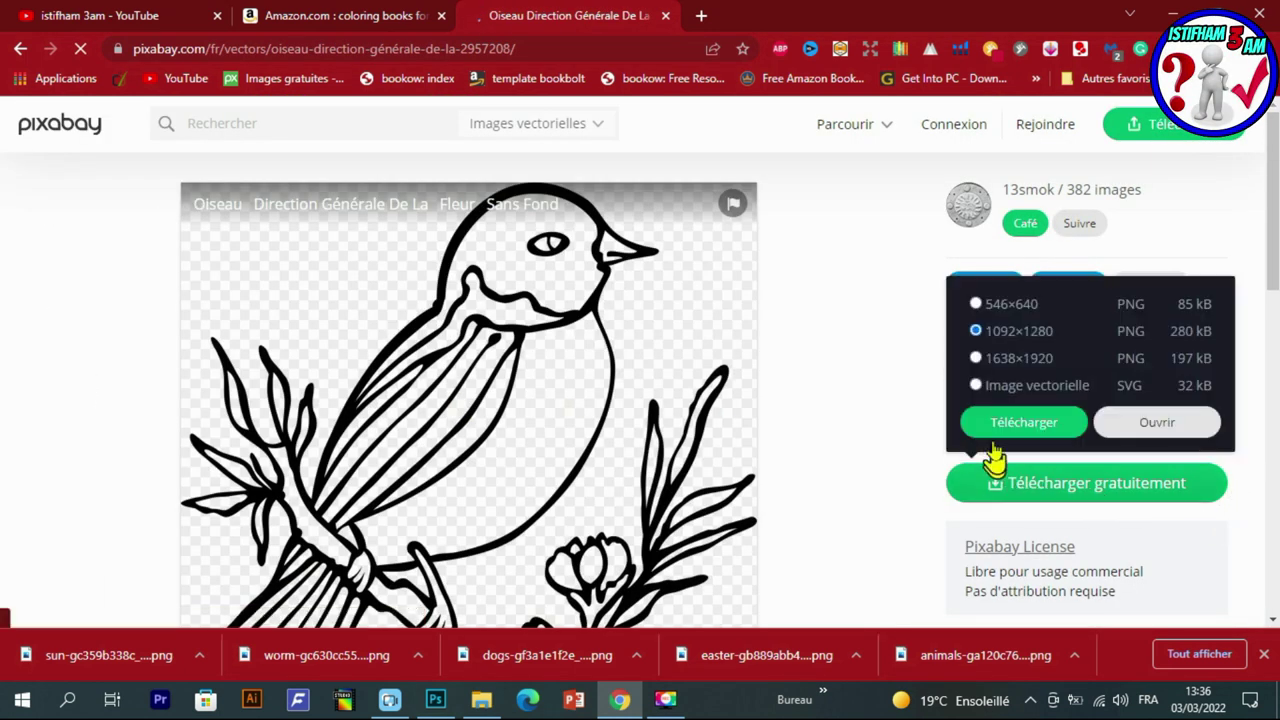
click(993, 432)
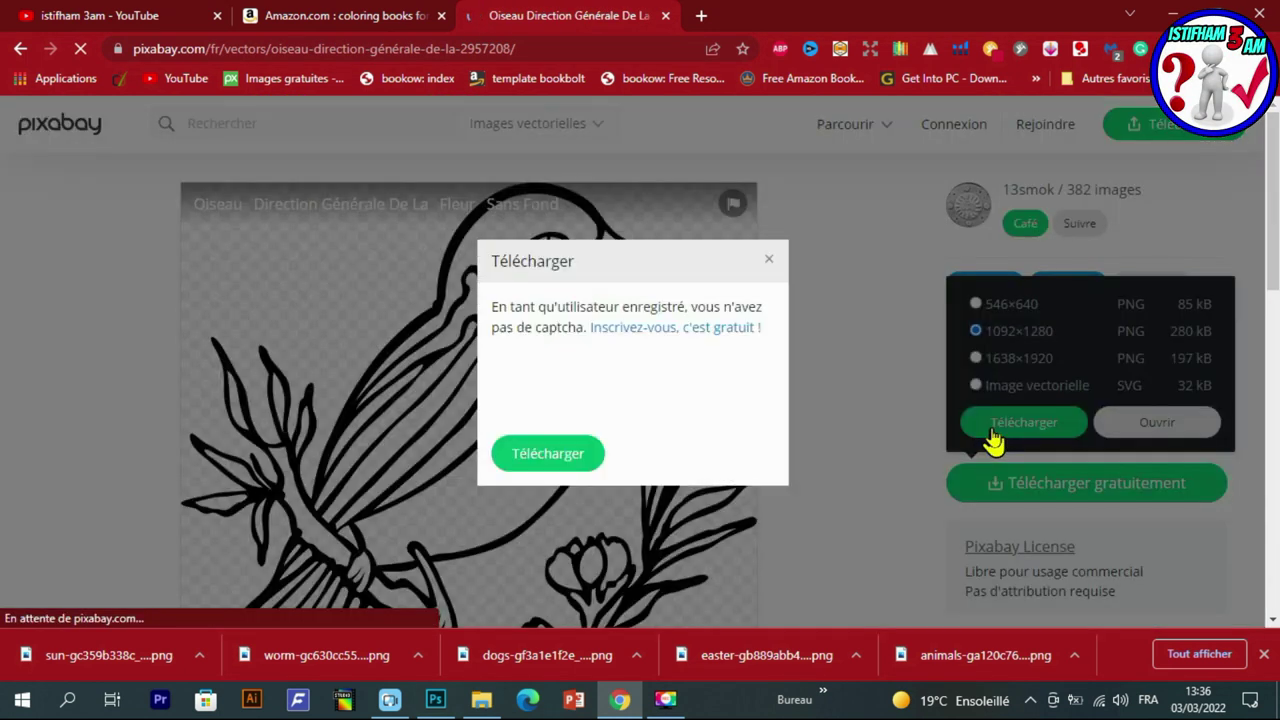
click(543, 456)
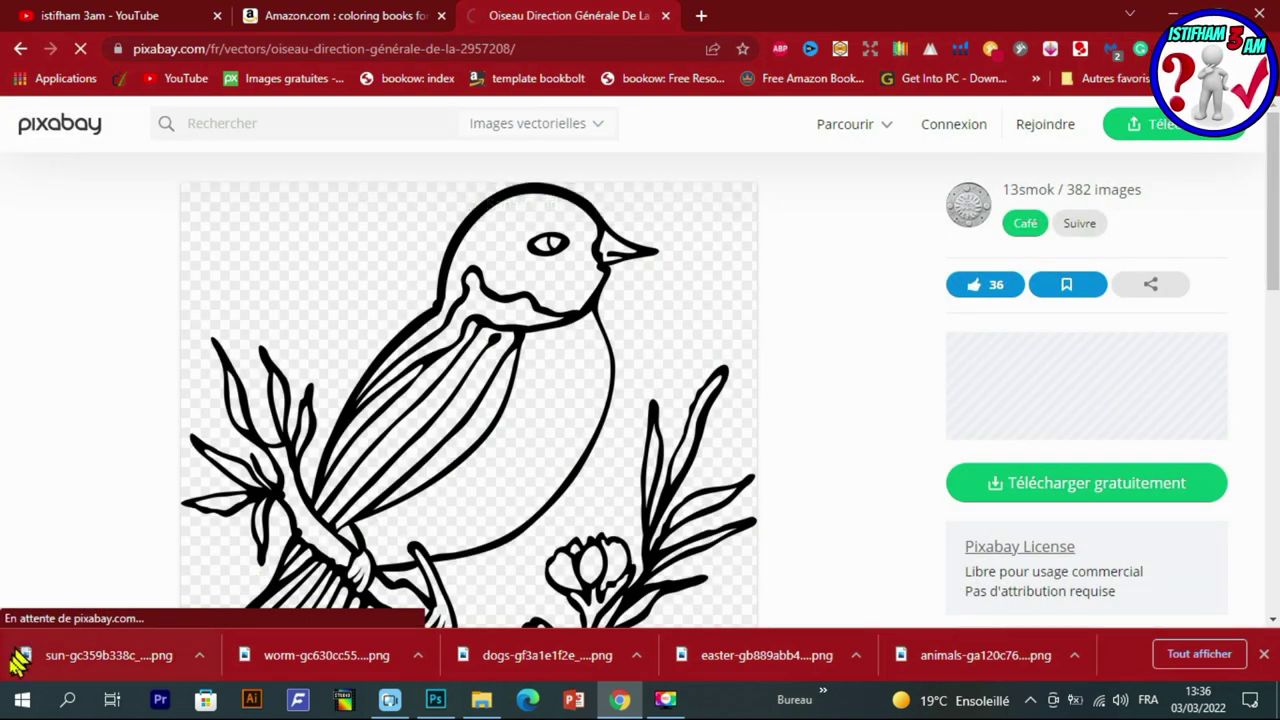
right_click(66, 656)
click(145, 612)
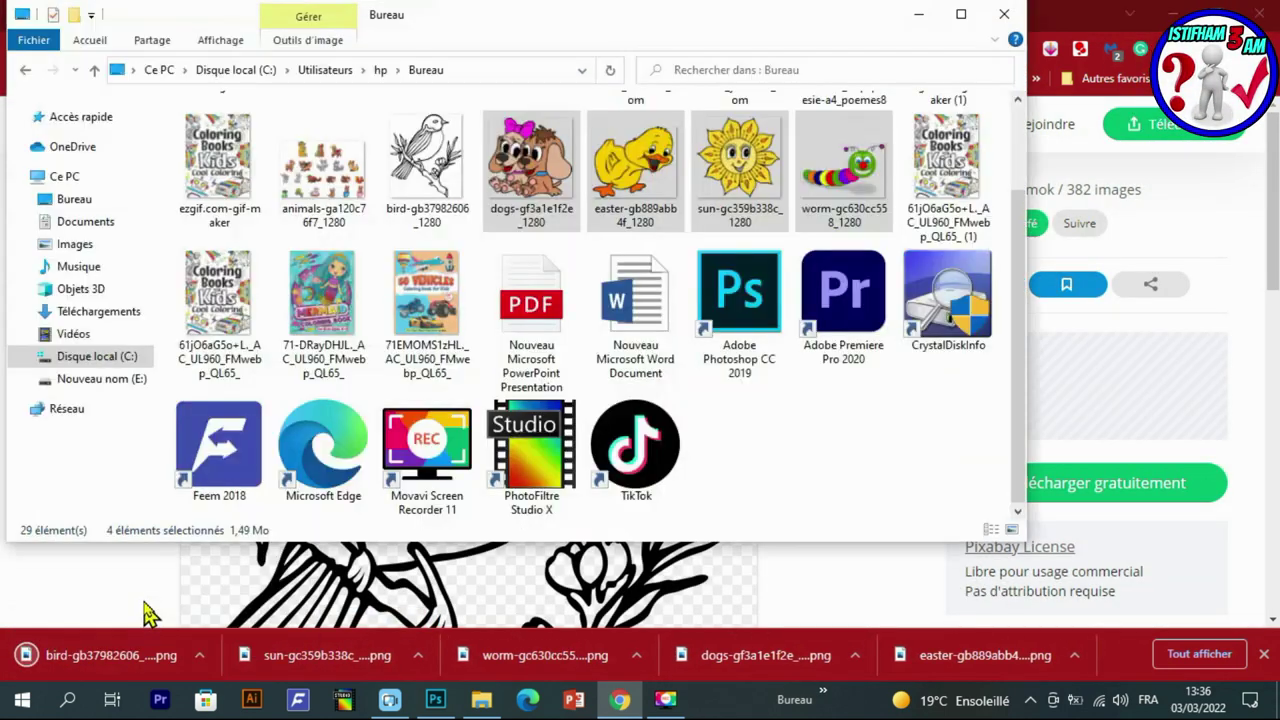
drag(425, 210, 570, 370)
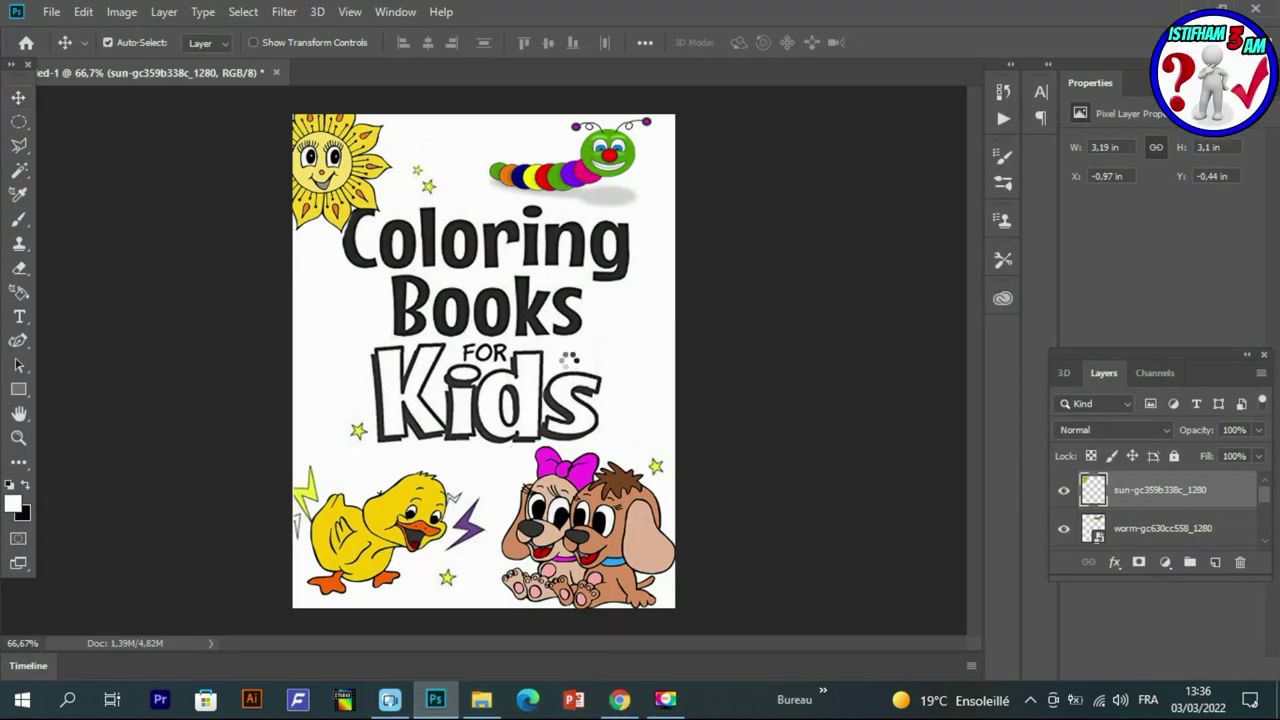
drag(567, 357, 568, 358)
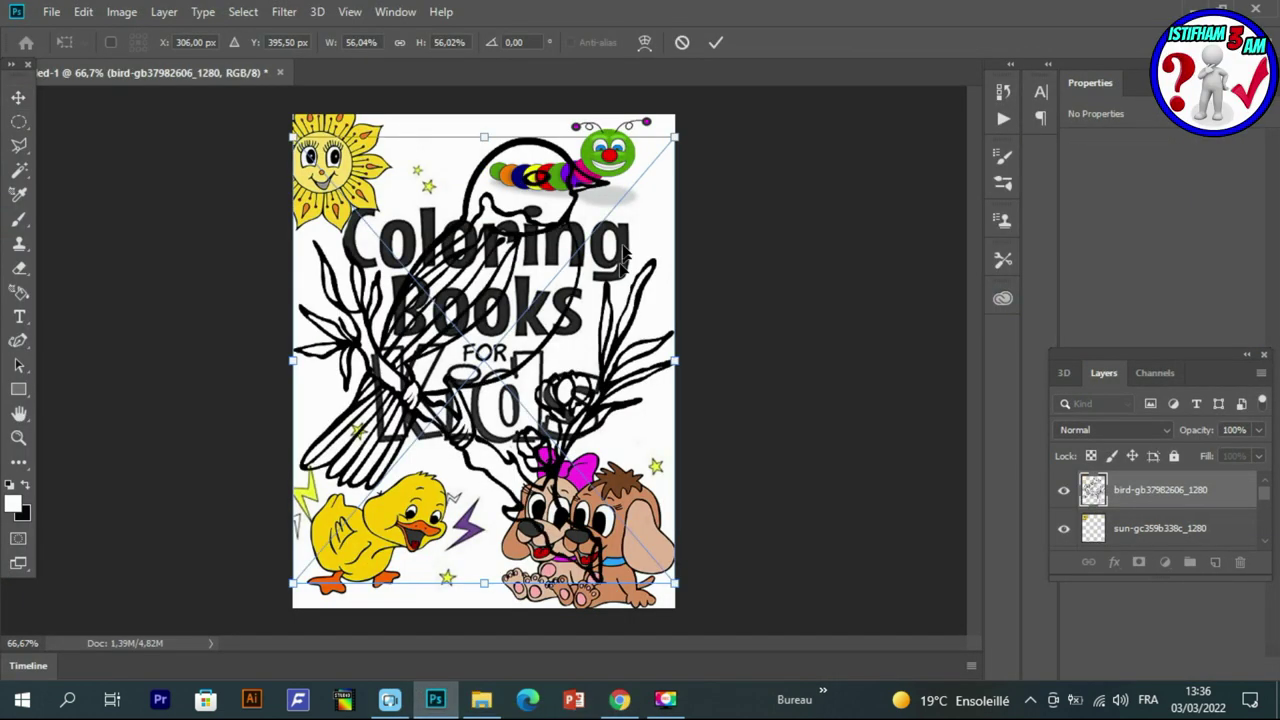
Scale the bird drawing to about 14.38% and place it on the right edge beside Books and Kids.
drag(678, 137, 440, 410)
drag(376, 470, 365, 356)
drag(430, 297, 379, 355)
mouse_move(355, 418)
mouse_down()
mouse_move(575, 355)
mouse_move(653, 353)
mouse_up()
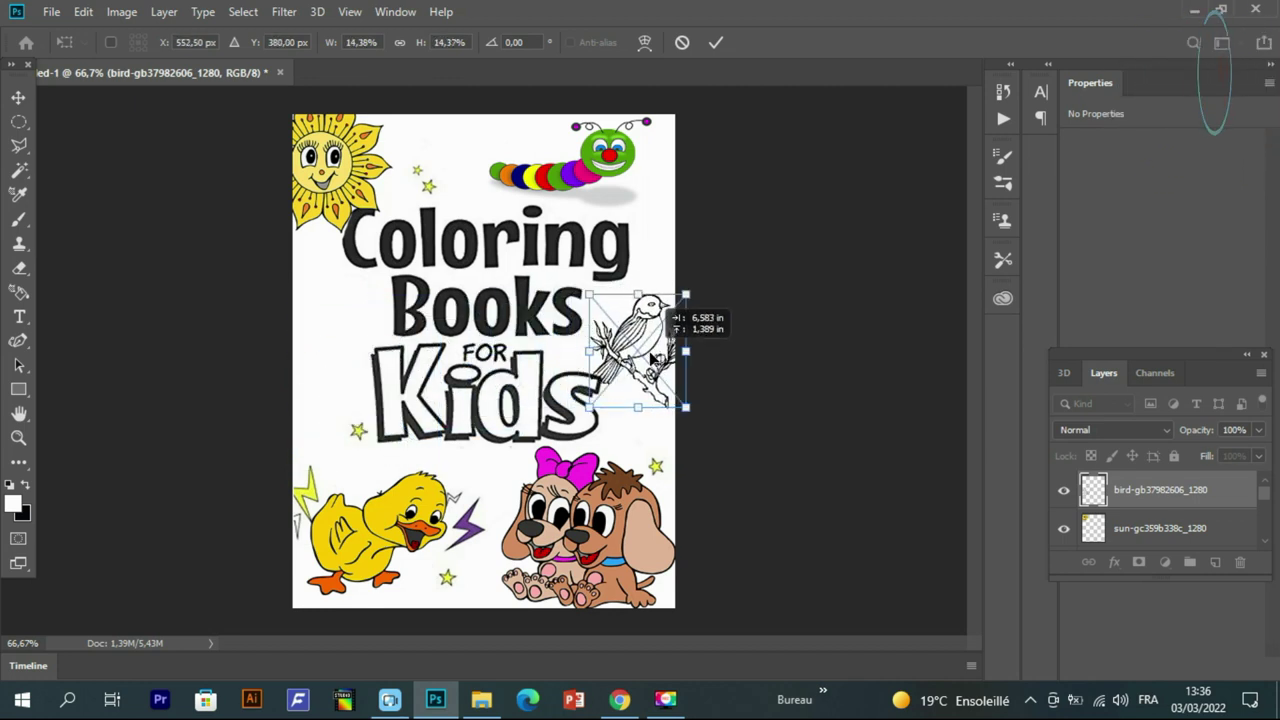
drag(652, 355, 648, 347)
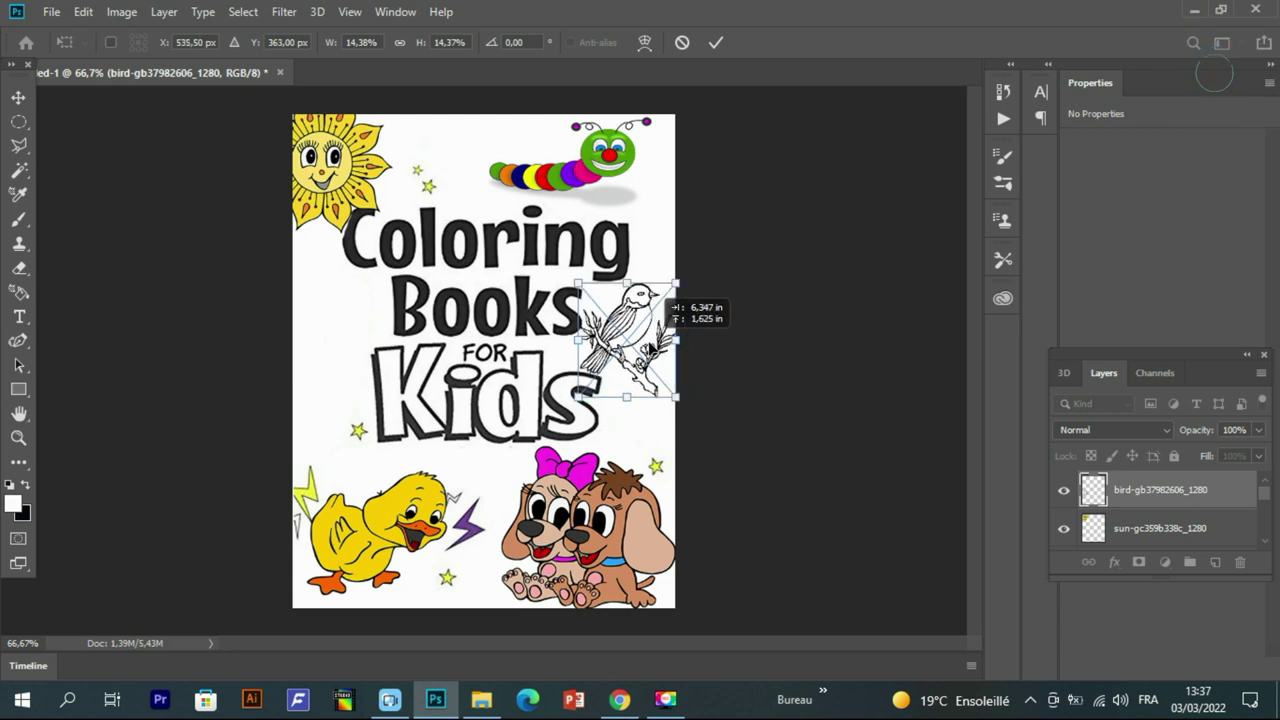
right_click(639, 368)
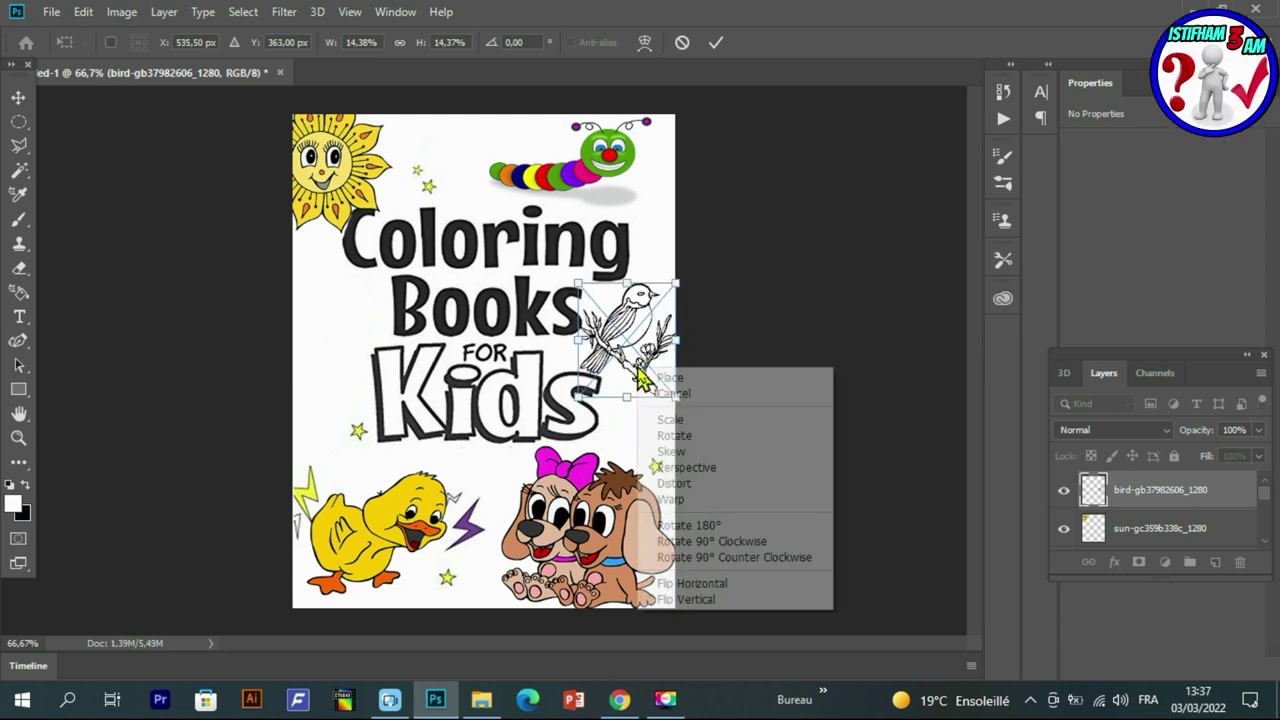
Warp the bird by pulling its lower-right corner outward, commit, and minimise Photoshop.
click(686, 509)
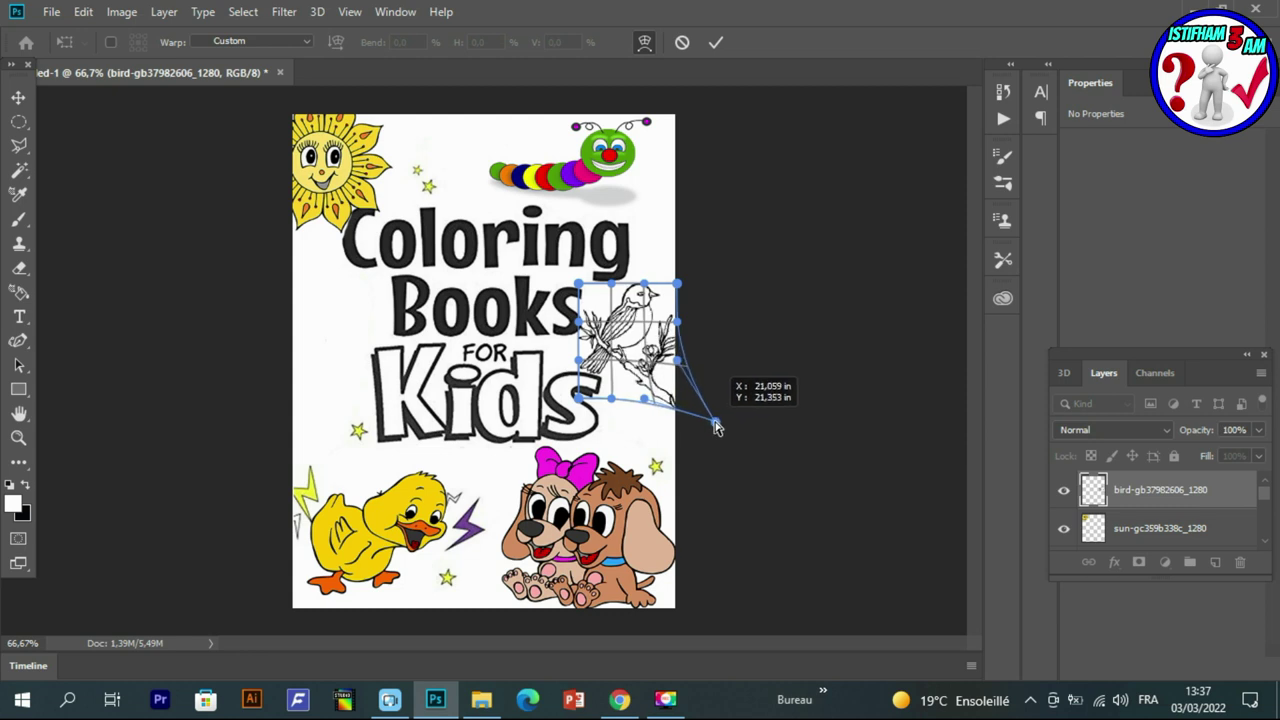
drag(718, 427, 728, 425)
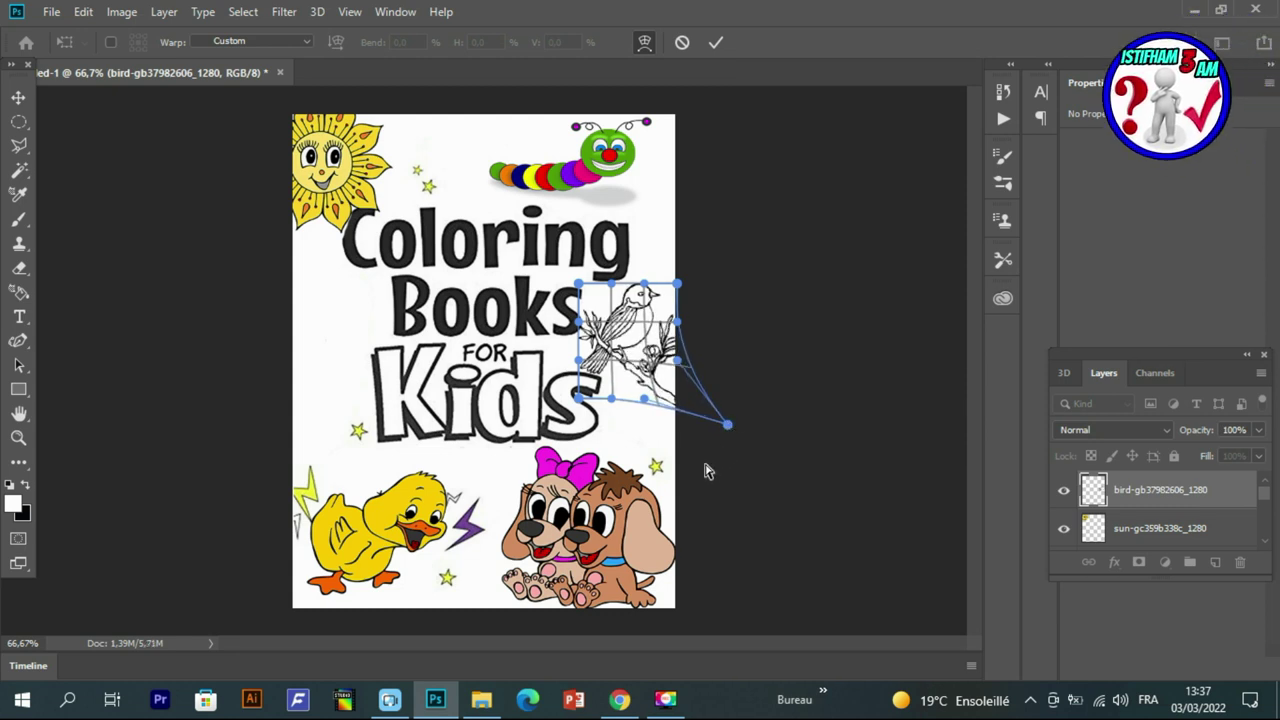
key(Return)
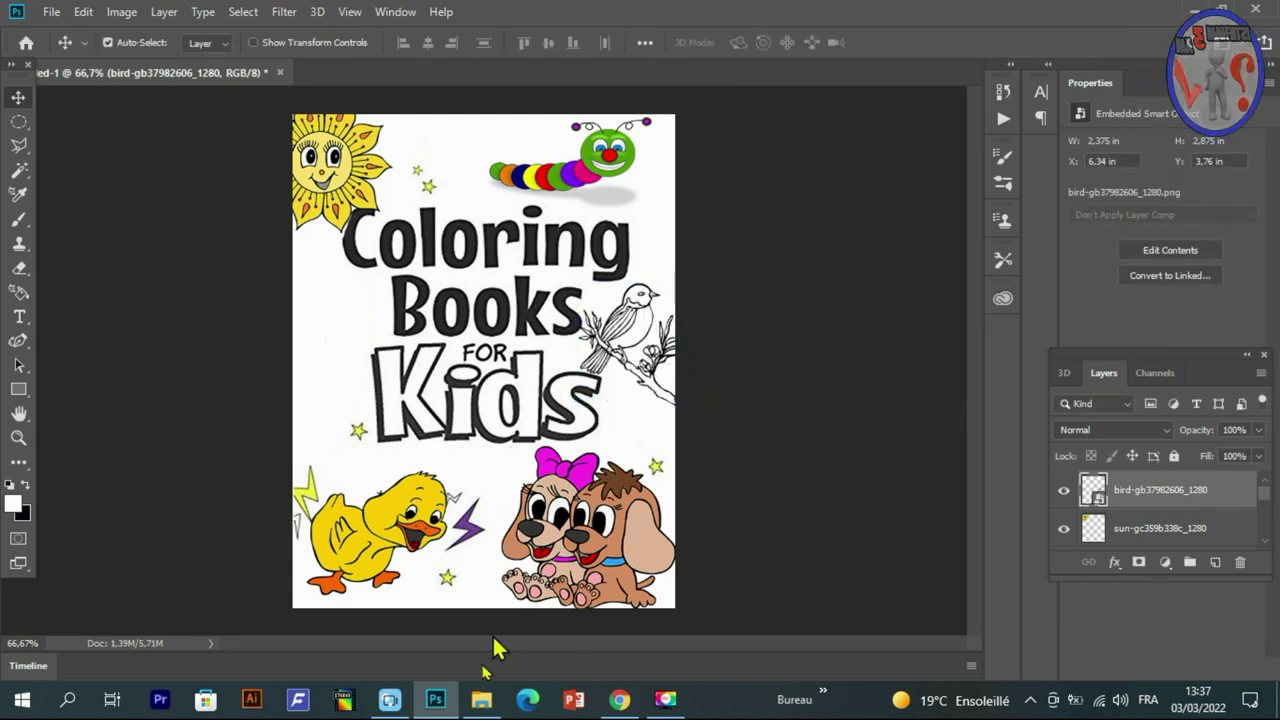
click(437, 700)
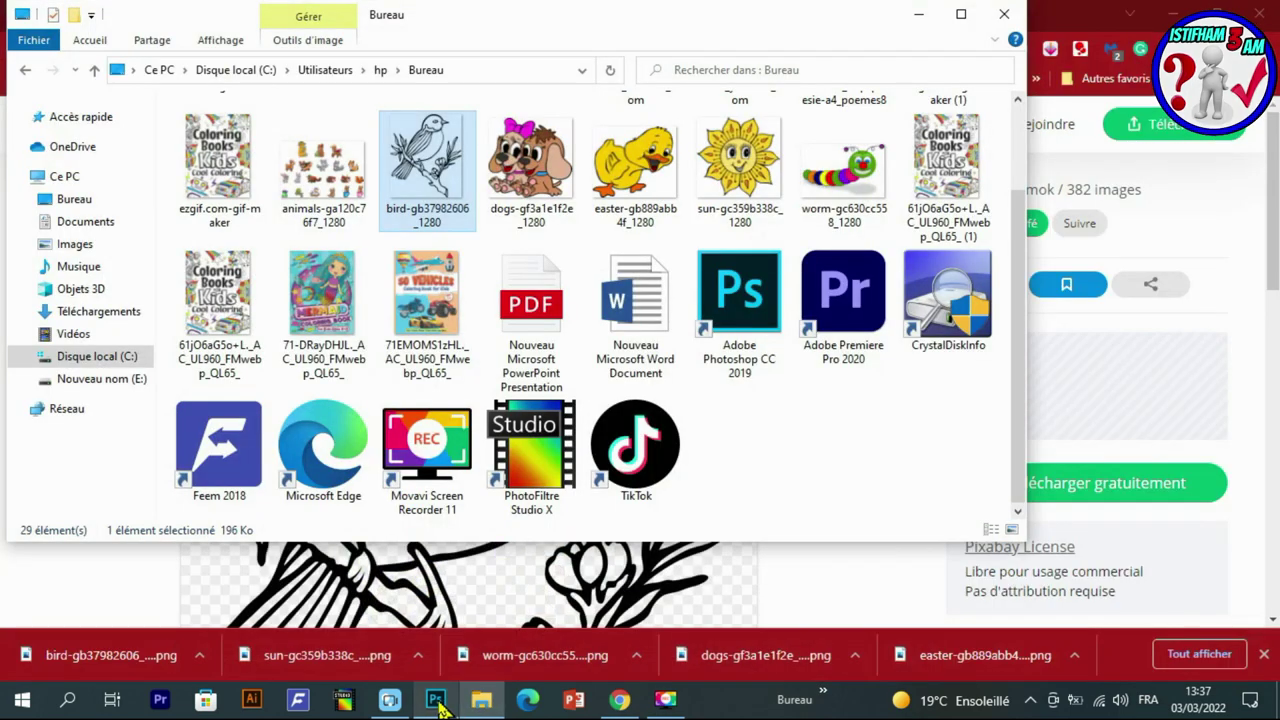
Close the Desktop folder and browse the Pixabay cheerful flower page.
click(990, 18)
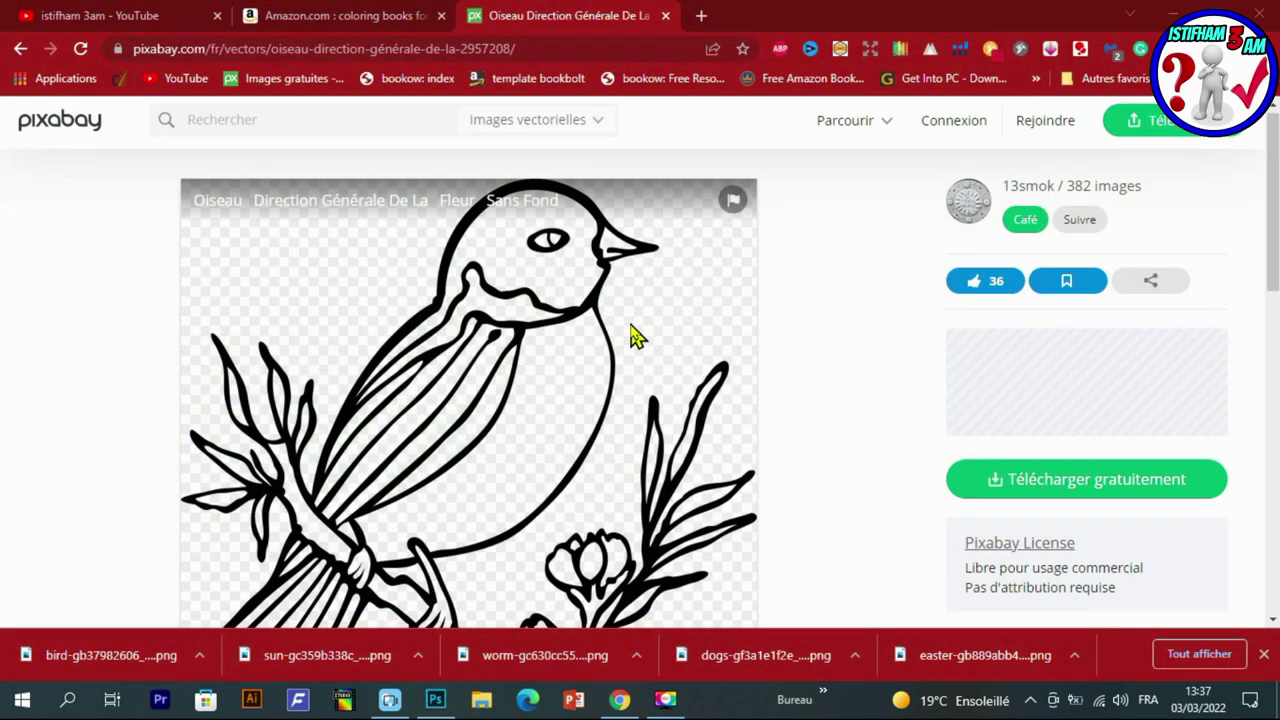
scroll(634, 337, down, 5)
scroll(447, 200, up, 5)
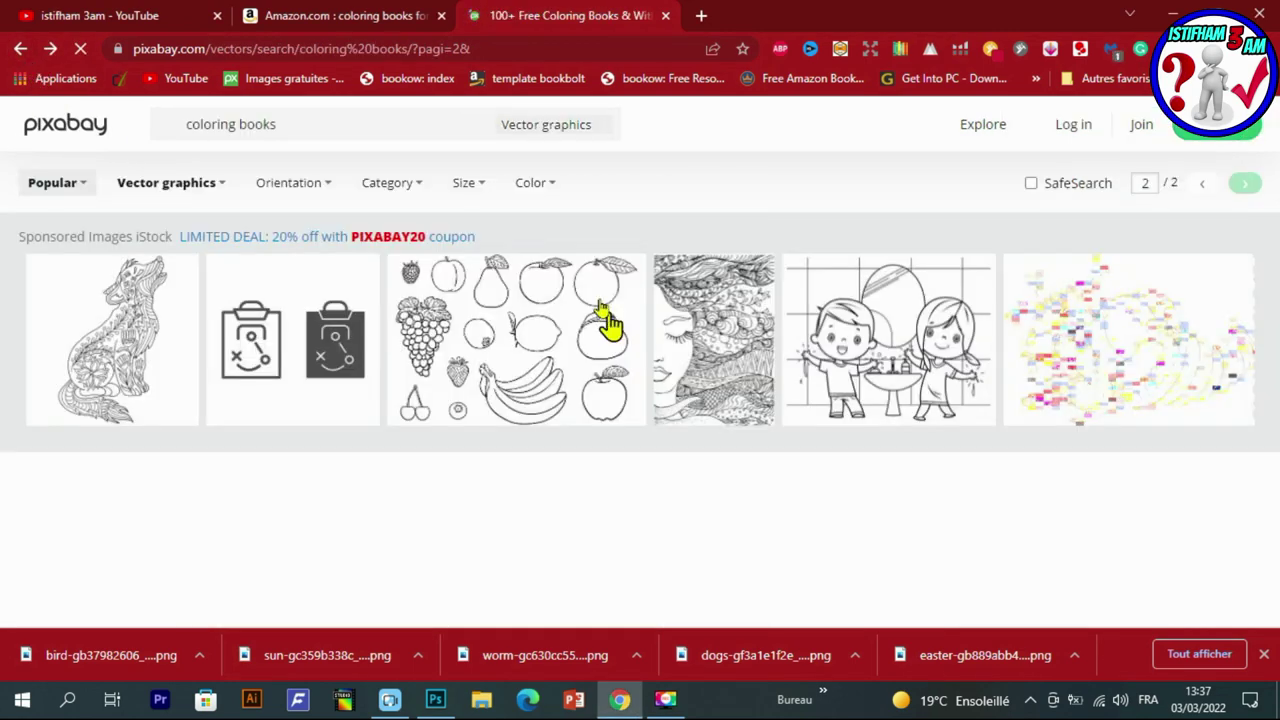
scroll(600, 328, down, 5)
scroll(600, 328, down, 3)
scroll(594, 327, down, 4)
scroll(594, 327, up, 3)
scroll(594, 327, up, 2)
scroll(594, 327, up, 2)
scroll(595, 325, up, 2)
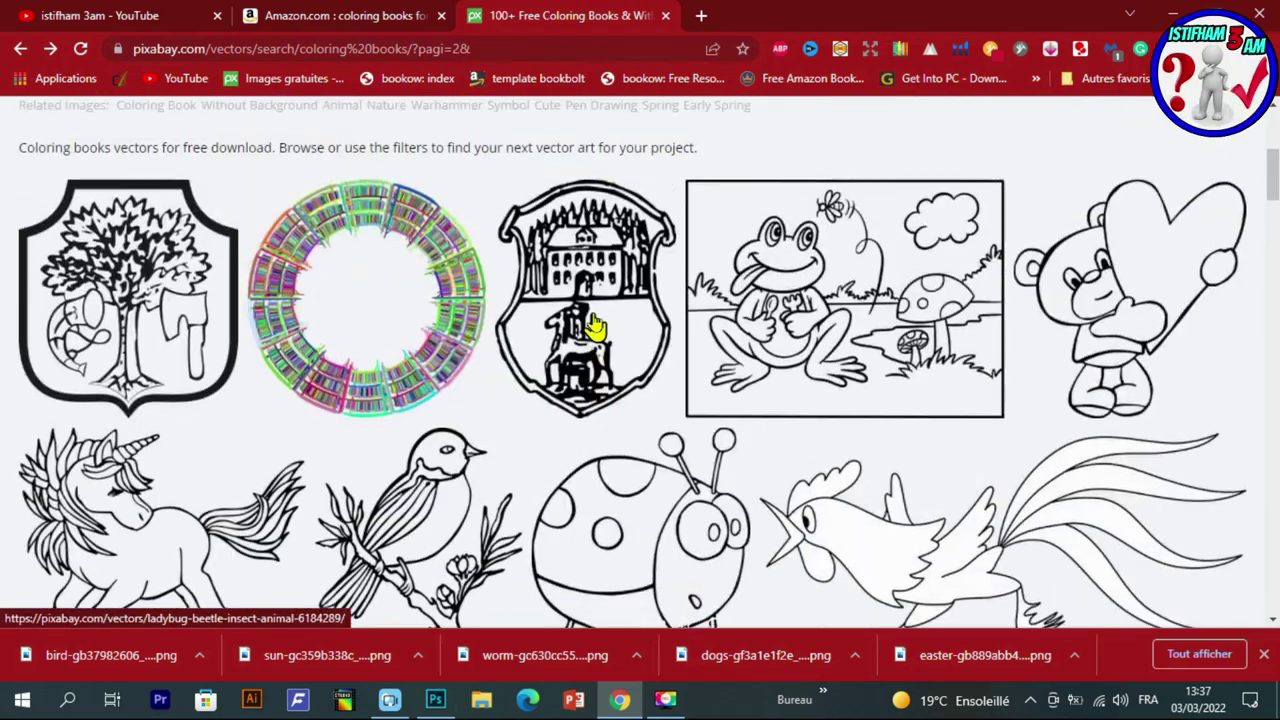
scroll(597, 323, down, 2)
scroll(600, 323, down, 4)
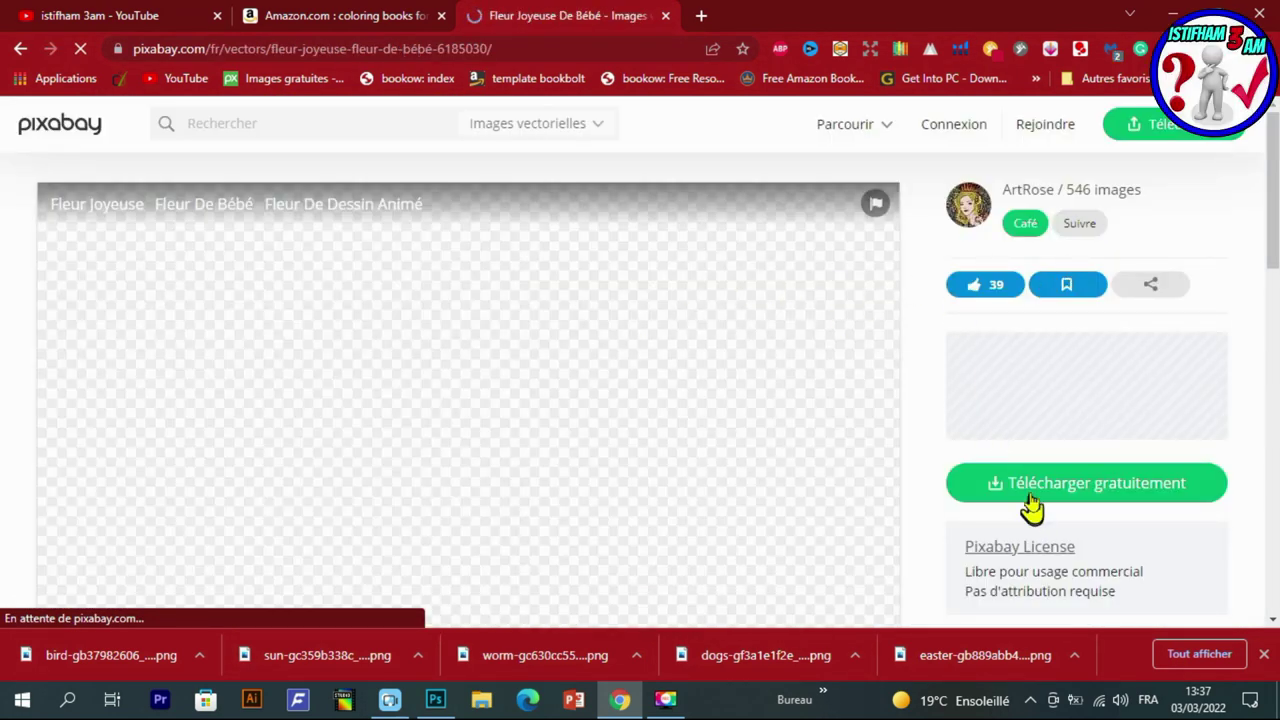
Download the cheerful flower as a 1280×1243 PNG, passing the reCAPTCHA check.
click(1020, 492)
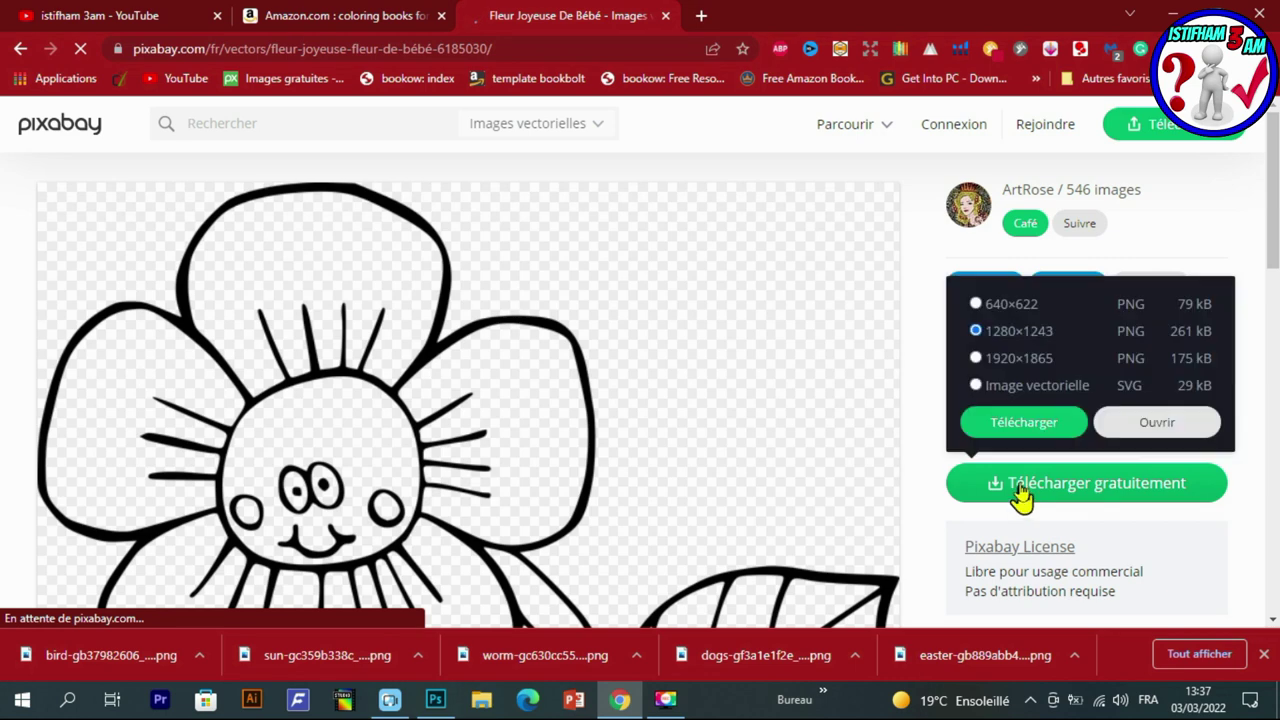
click(1012, 428)
click(516, 383)
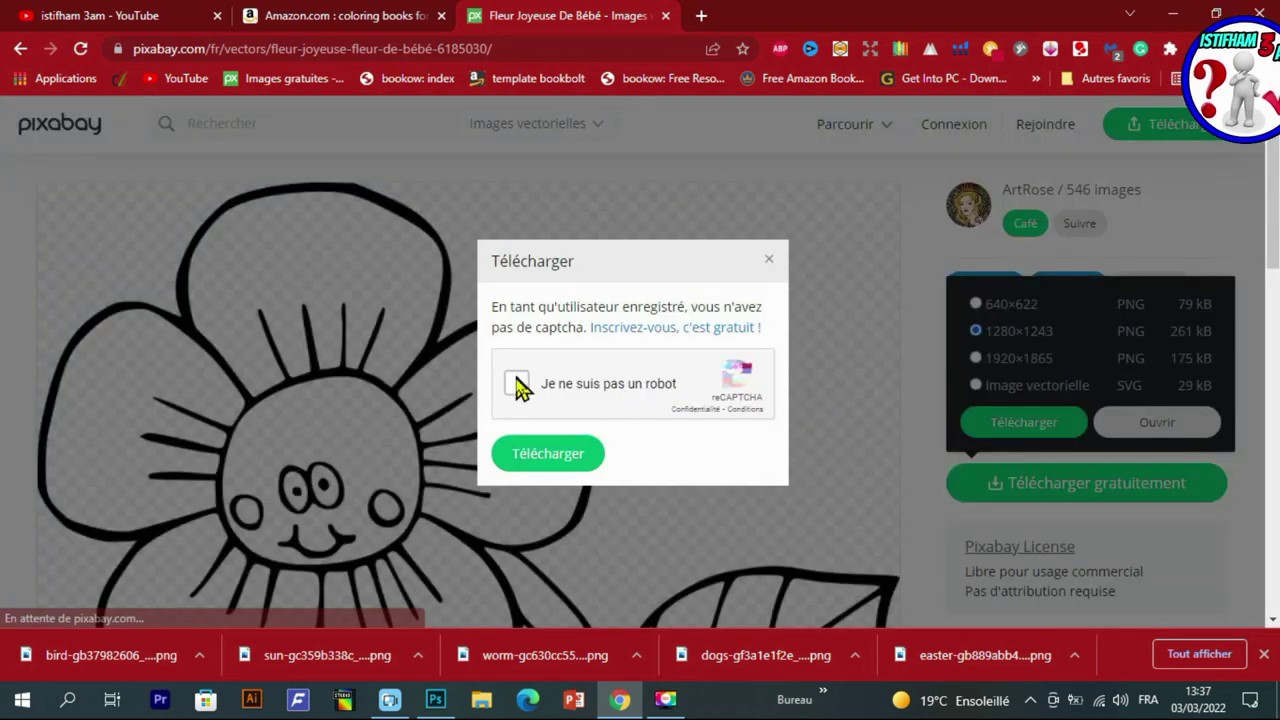
click(543, 453)
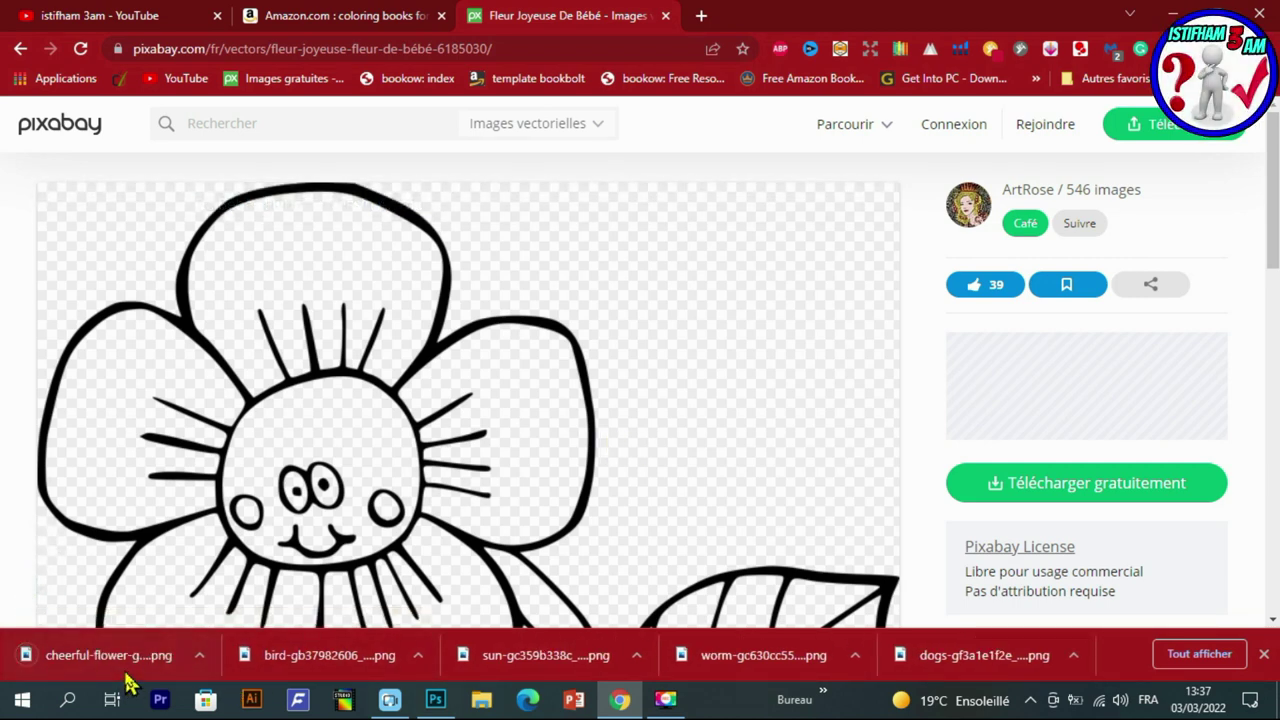
right_click(127, 676)
Drag the cheerful-flower PNG into the cover and shrink it to about 9.9% at the left edge.
click(171, 620)
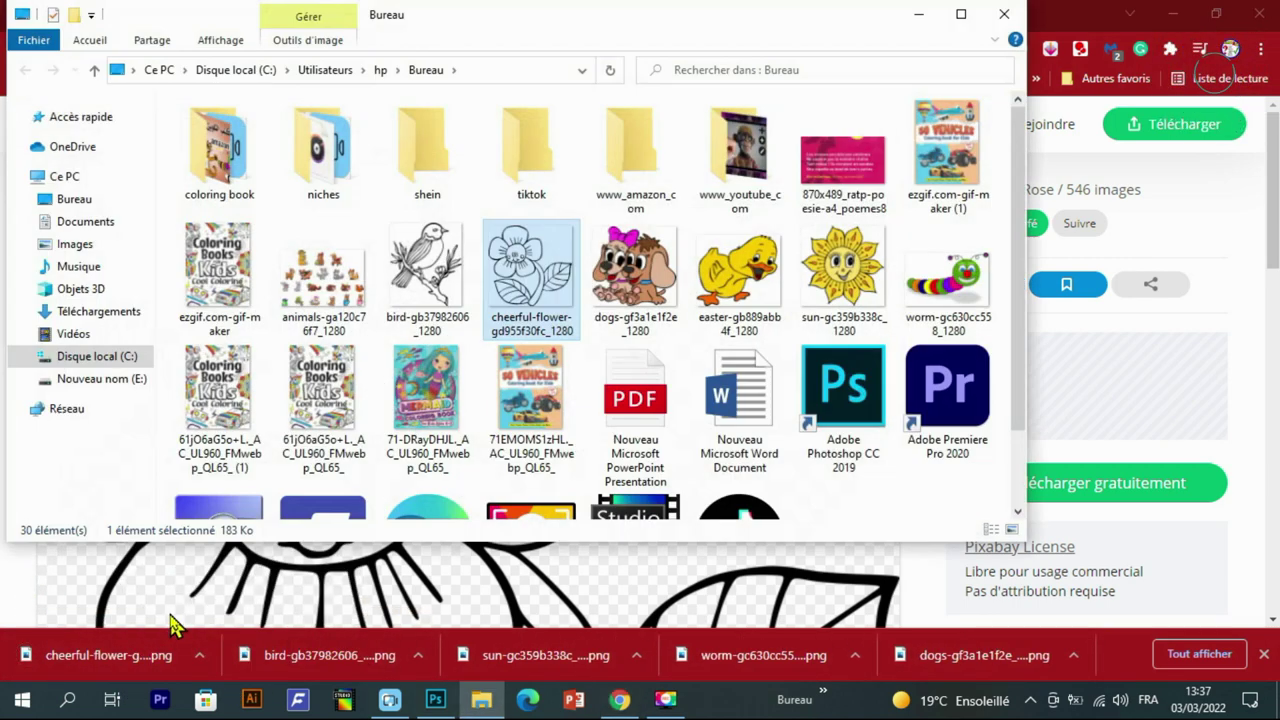
drag(483, 542, 452, 288)
mouse_move(669, 180)
mouse_down()
mouse_move(320, 380)
mouse_move(430, 290)
mouse_move(358, 322)
mouse_up()
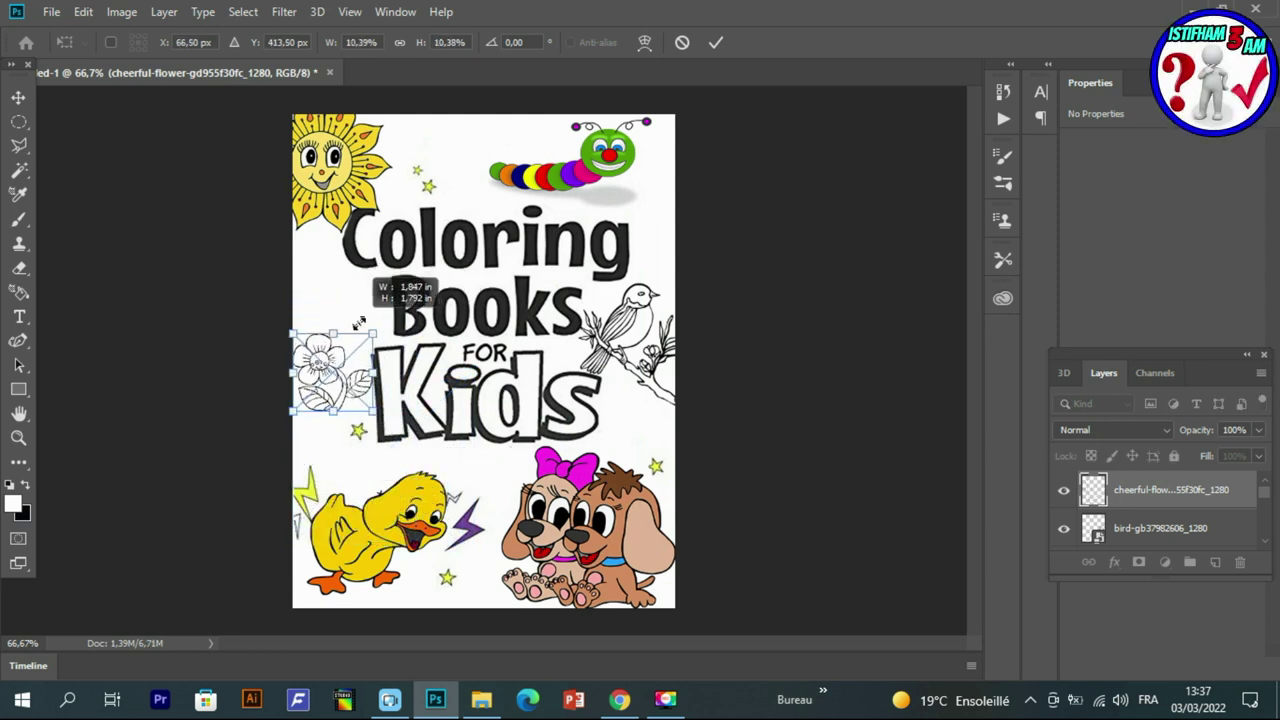
drag(374, 384, 353, 394)
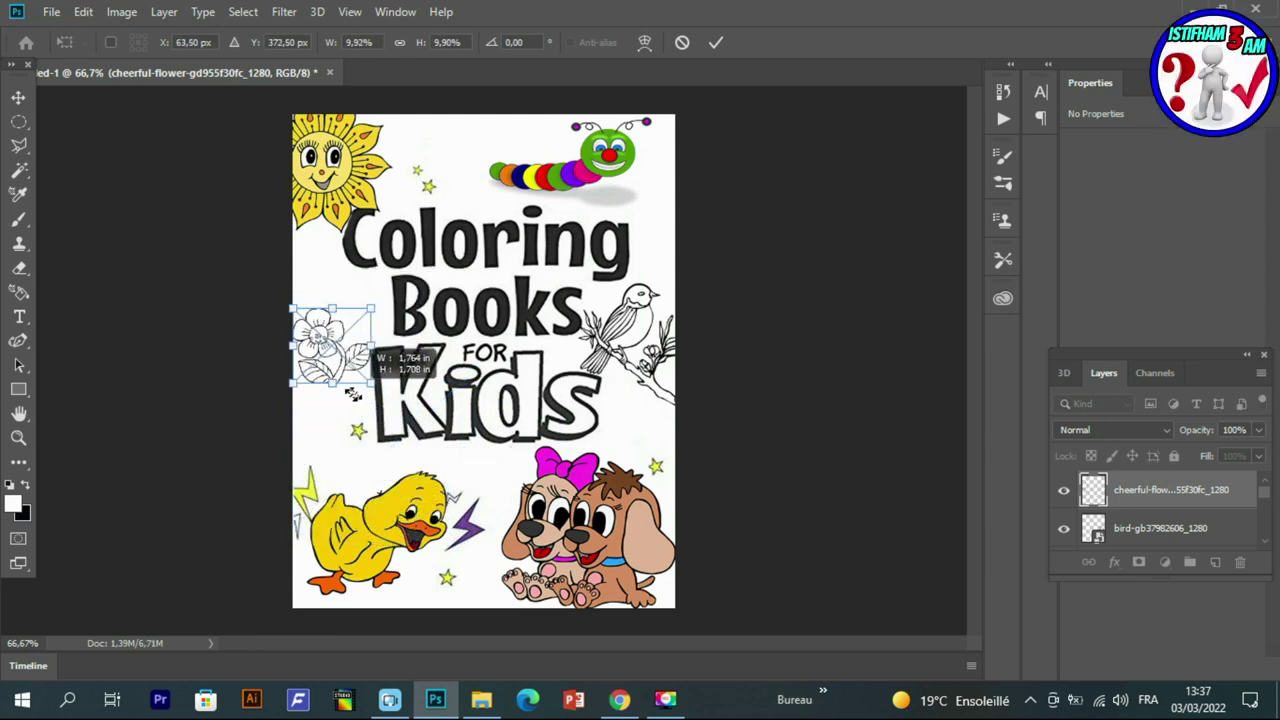
Warp the flower's handles to stretch it along the left edge between Books and Kids, then commit.
right_click(342, 377)
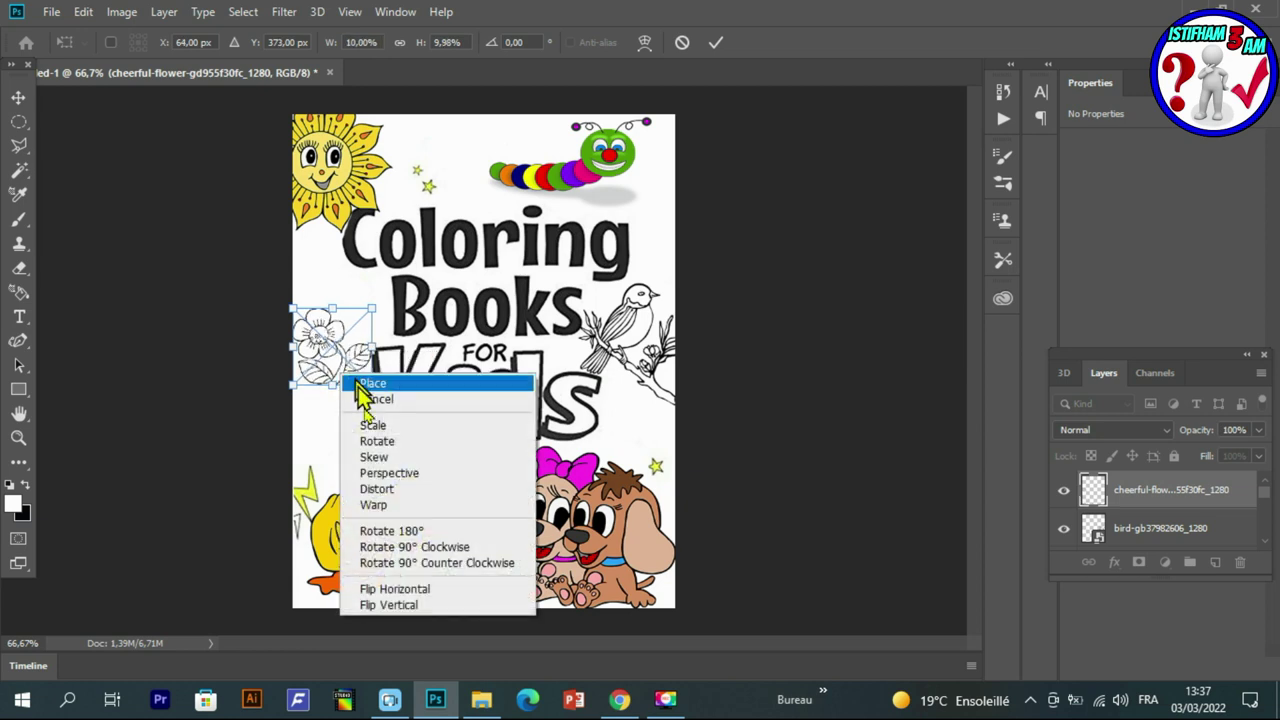
click(373, 505)
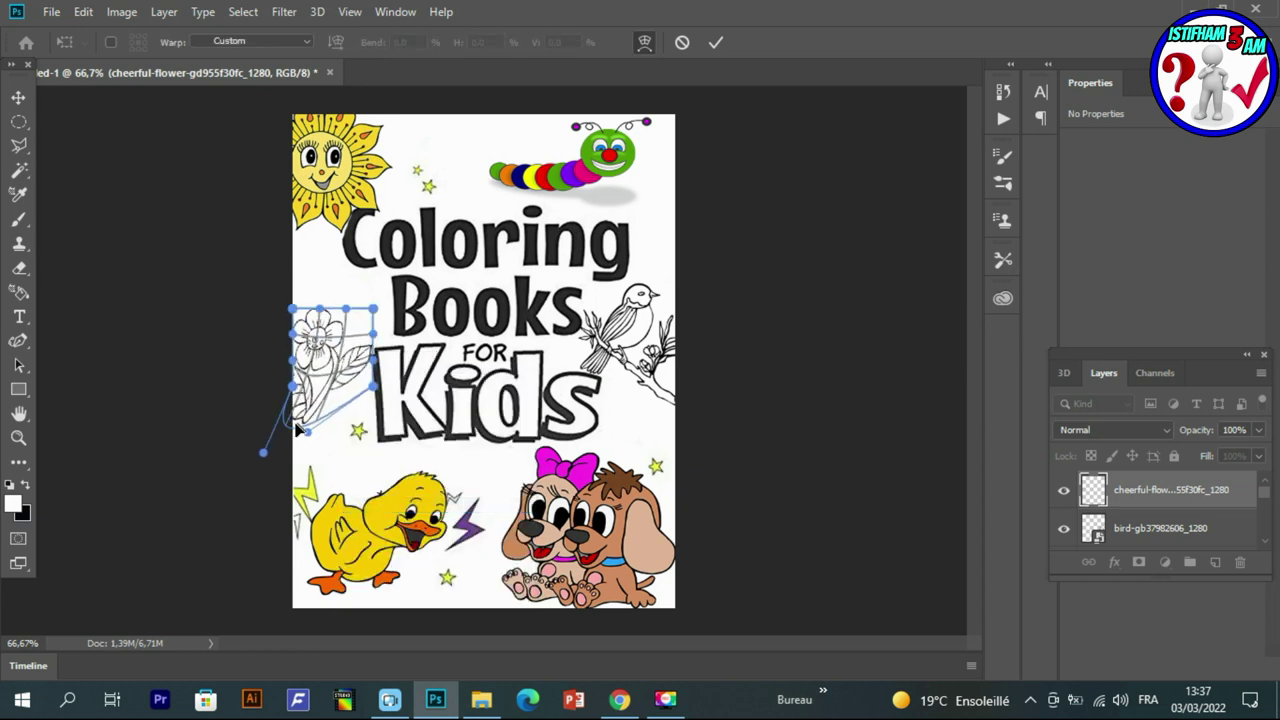
drag(298, 428, 294, 430)
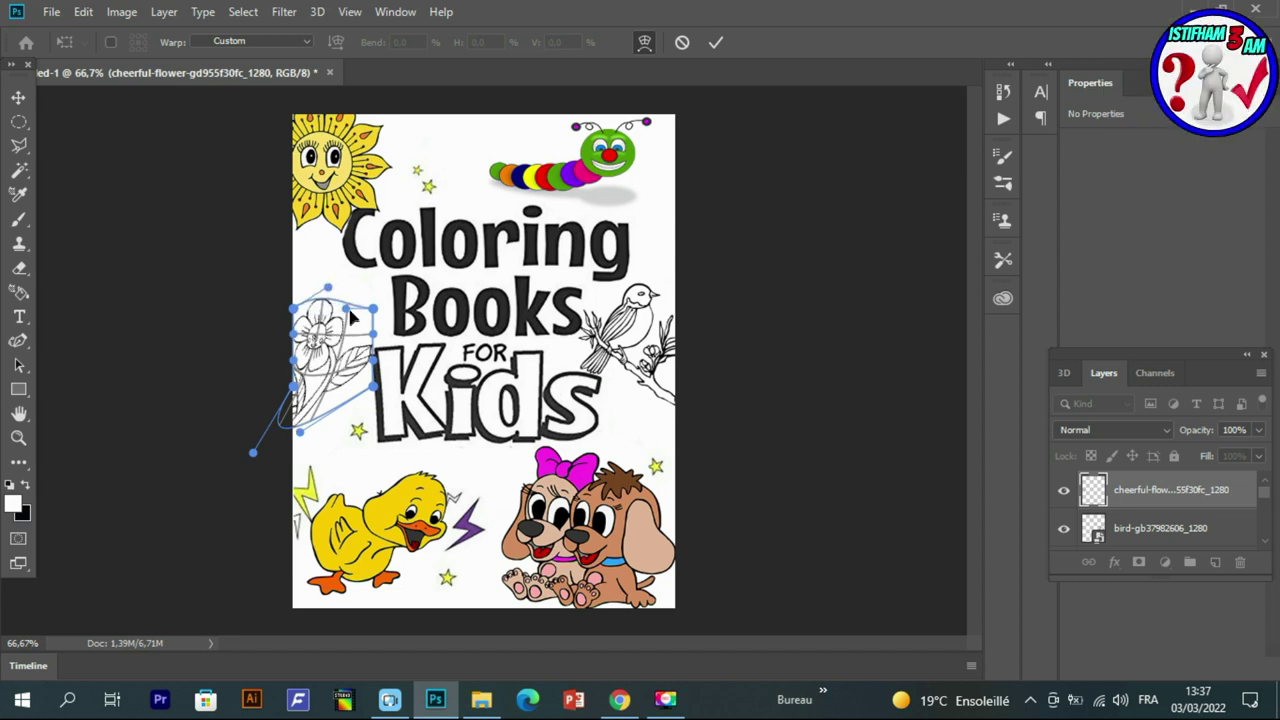
drag(356, 322, 370, 302)
key(Return)
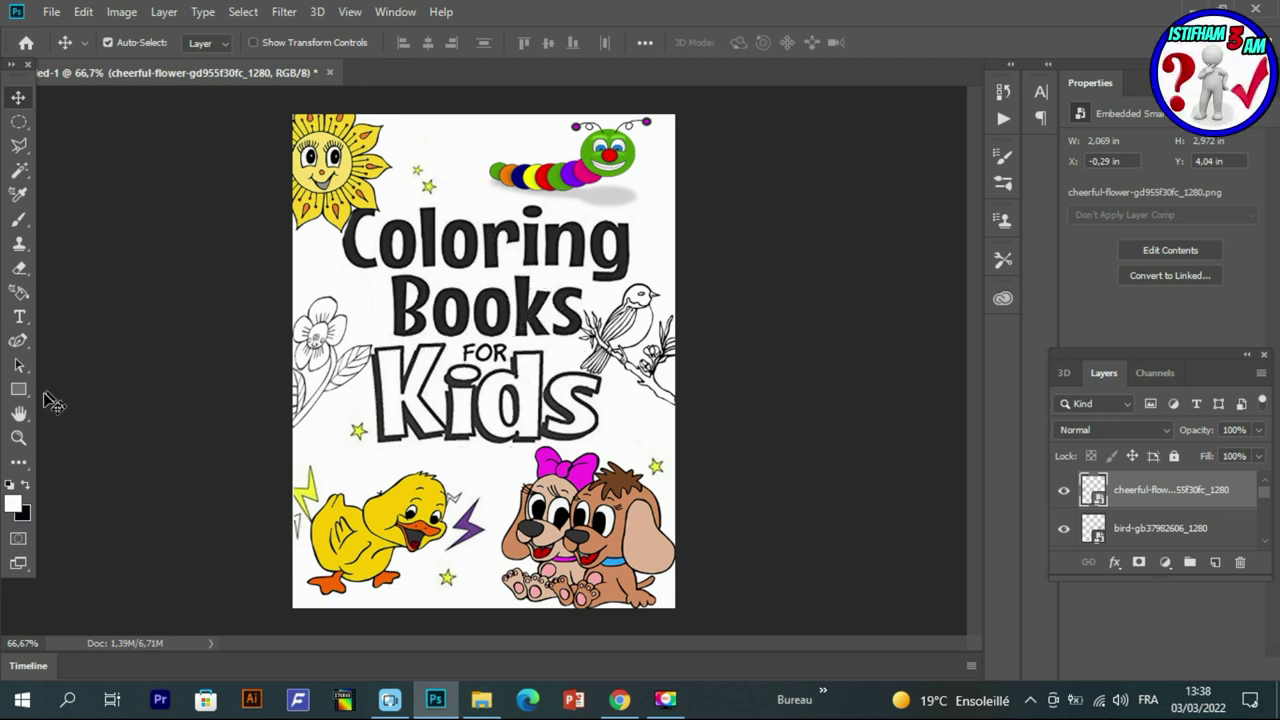
click(19, 222)
With white selected, paint over the title layer's end of Coloring and the s of Kids.
click(18, 462)
click(13, 504)
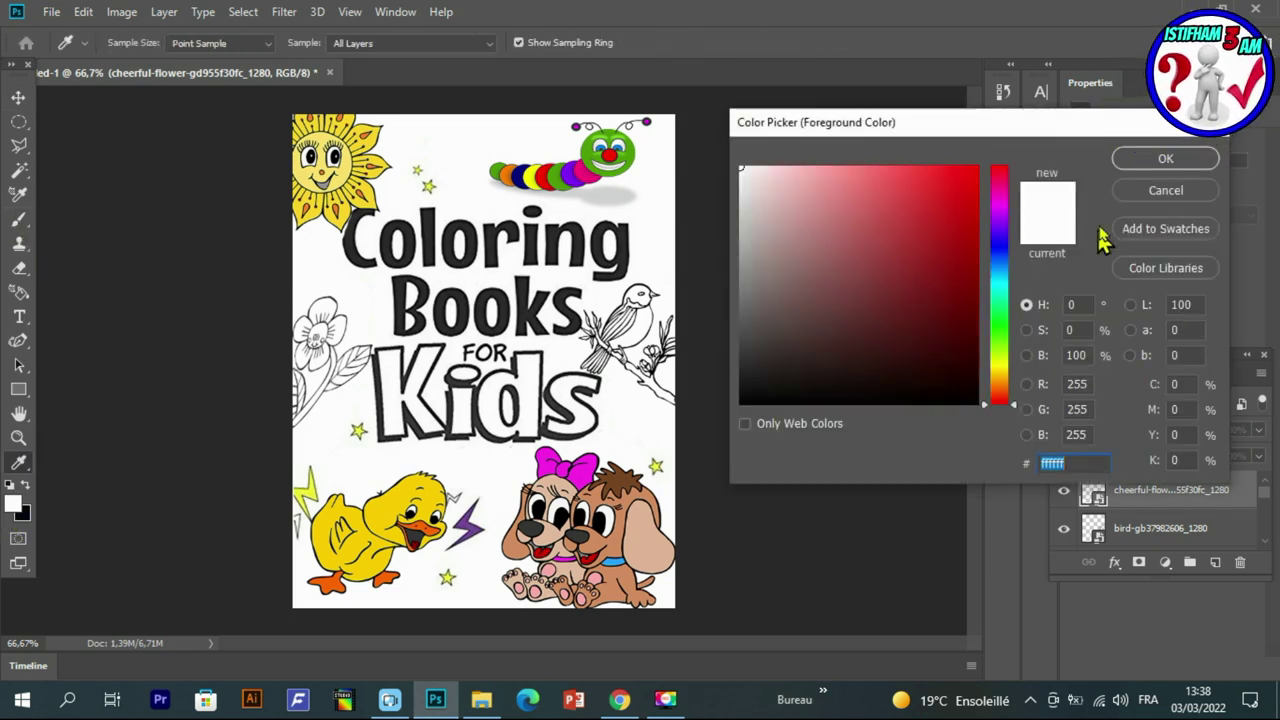
click(1163, 158)
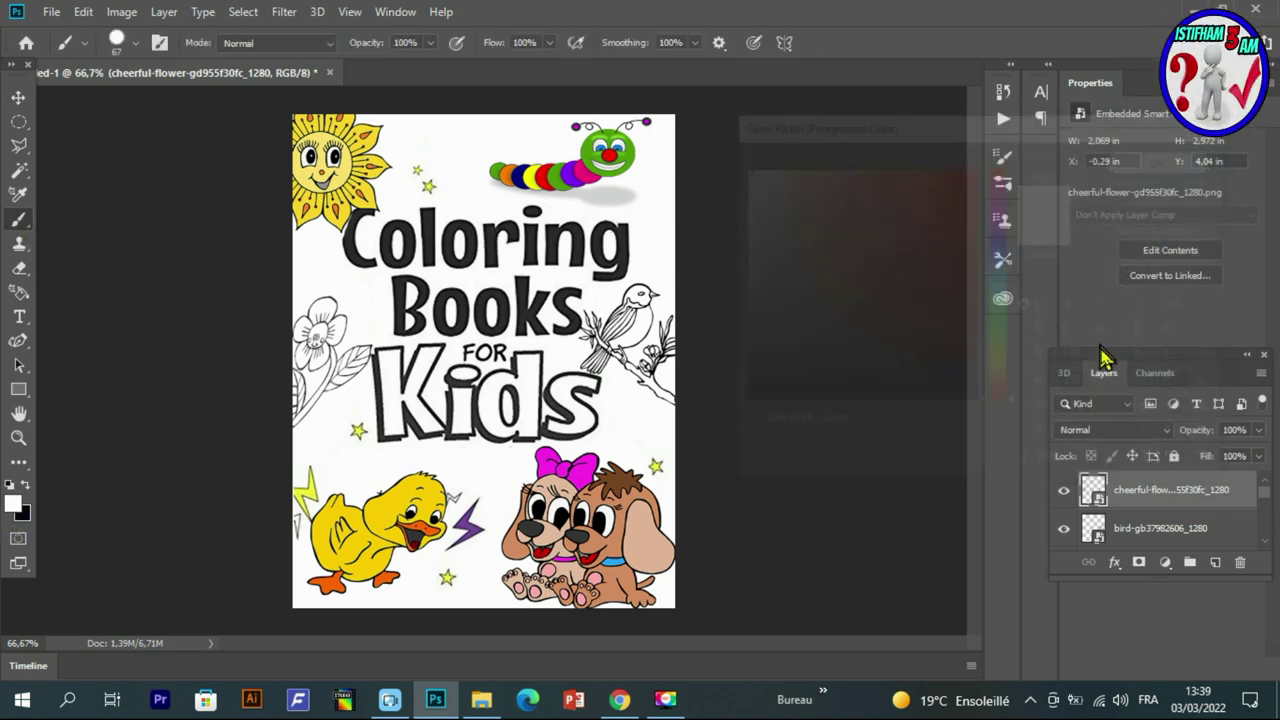
scroll(1266, 520, down, 2)
scroll(1266, 520, down, 2)
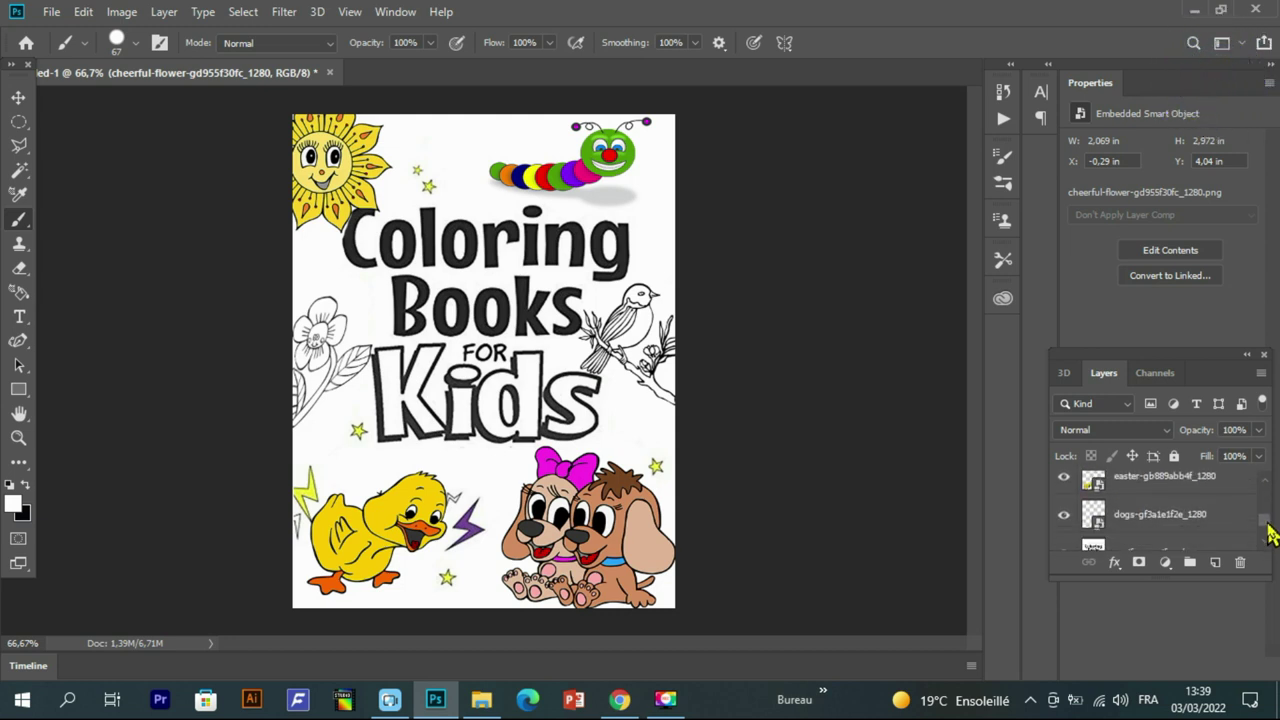
scroll(1266, 530, down, 2)
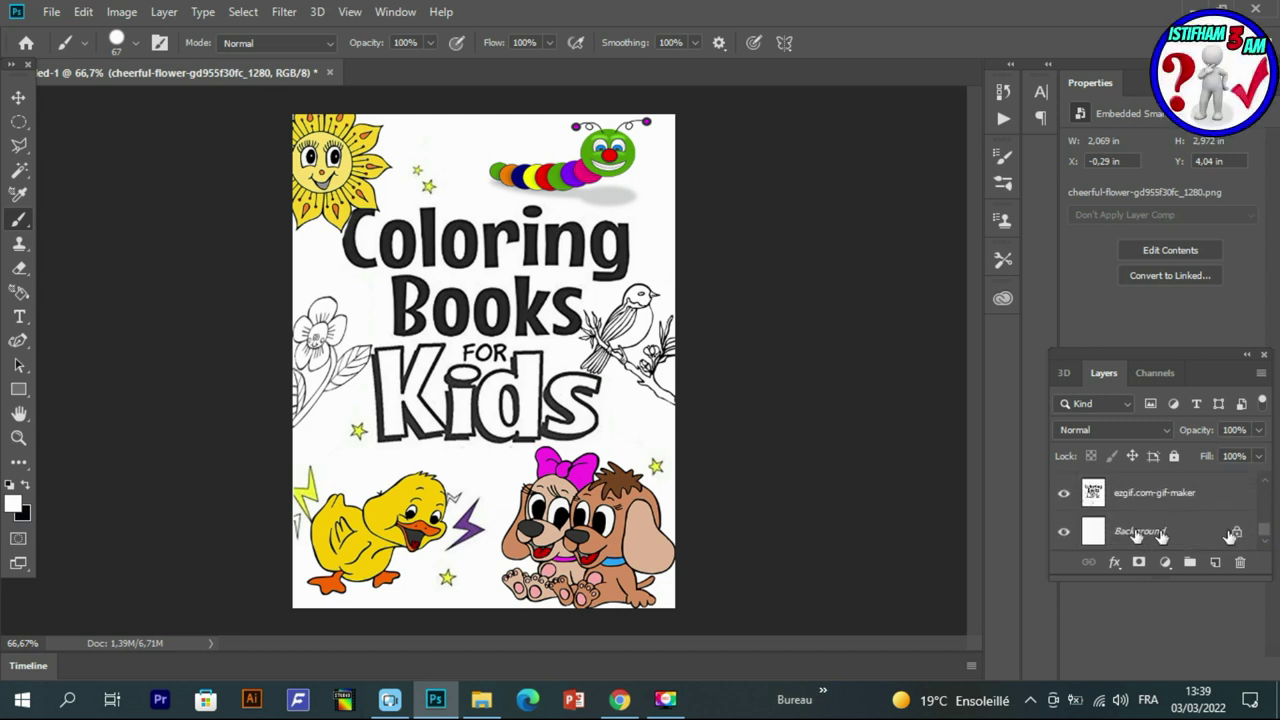
click(1140, 493)
mouse_move(585, 243)
mouse_down()
mouse_move(617, 246)
mouse_move(600, 265)
mouse_move(615, 236)
mouse_move(606, 264)
mouse_move(523, 237)
mouse_move(565, 250)
mouse_move(590, 290)
mouse_move(575, 355)
mouse_move(530, 300)
mouse_up()
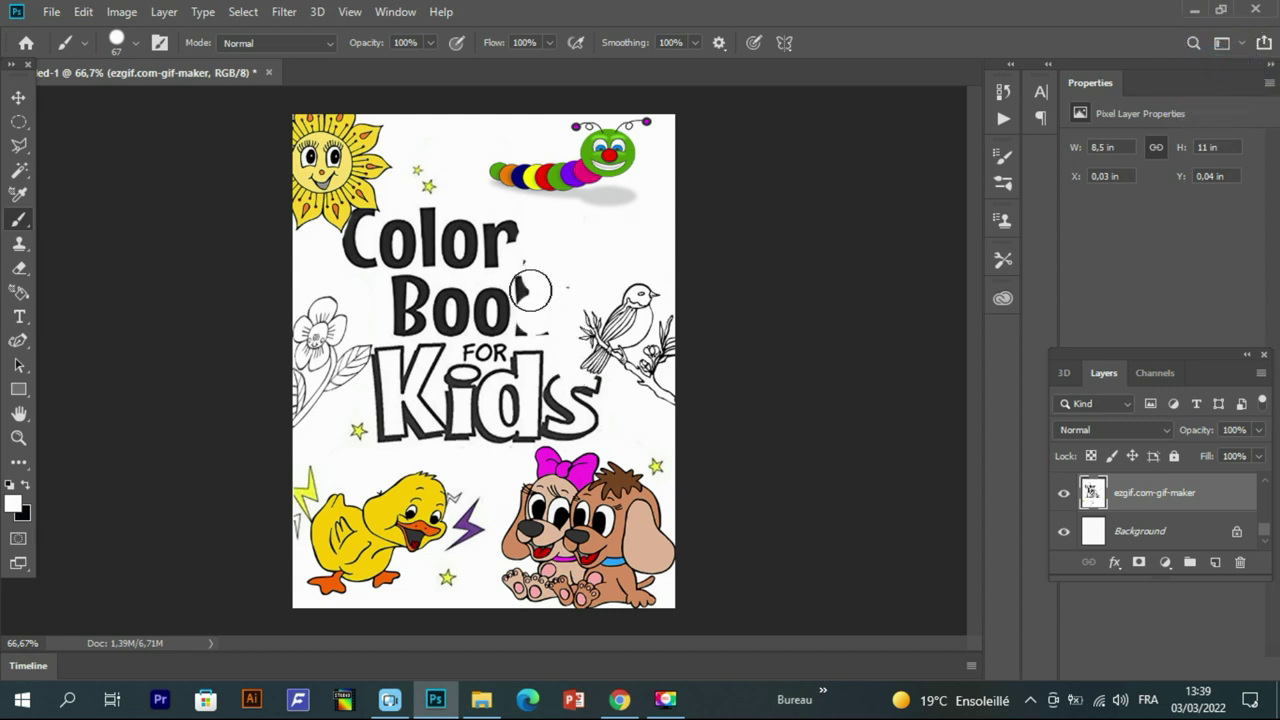
mouse_move(590, 388)
mouse_down()
mouse_move(545, 440)
mouse_move(580, 440)
mouse_up()
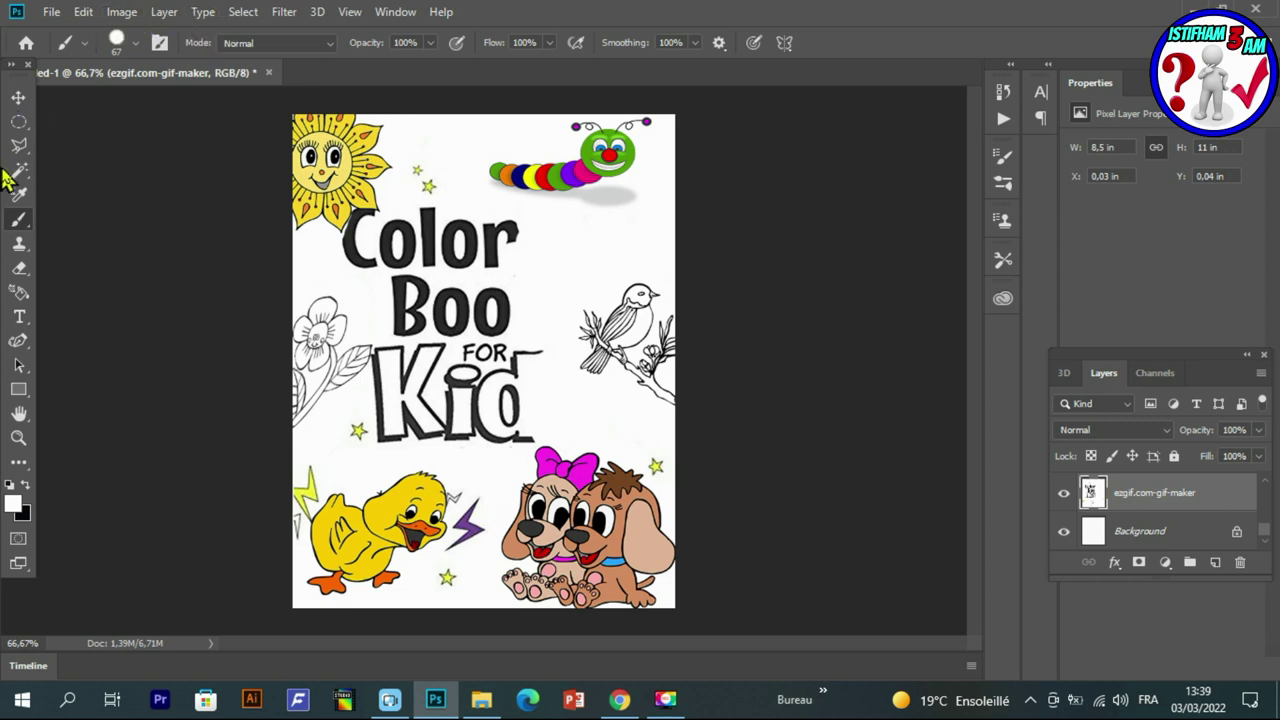
Add a black Algerian 'KIDS' text layer beside Boo and start enlarging it.
click(19, 316)
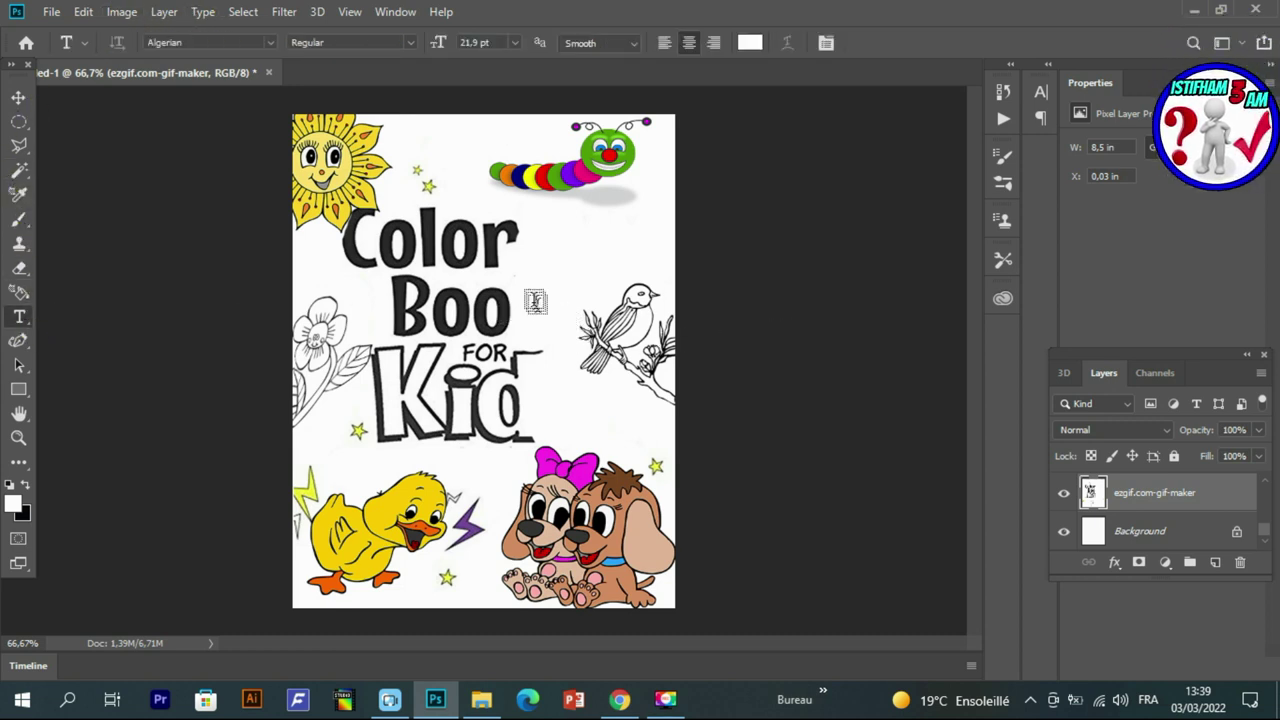
click(533, 295)
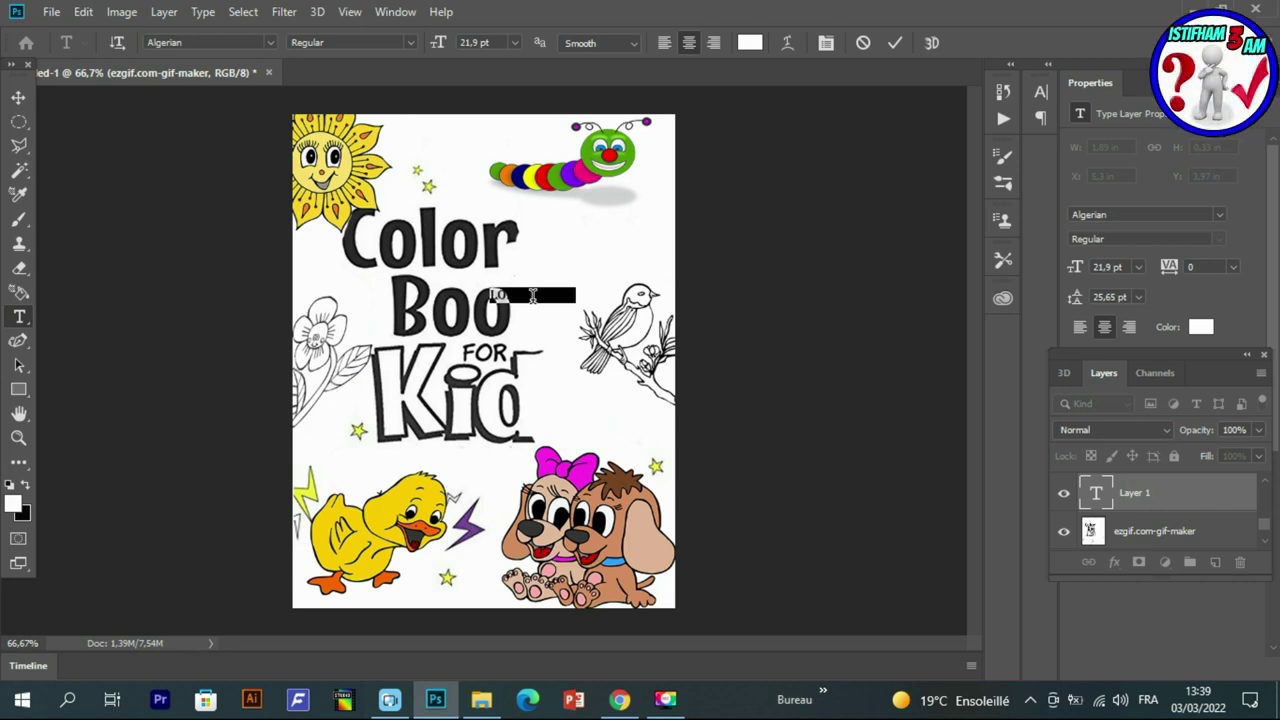
key(BackSpace)
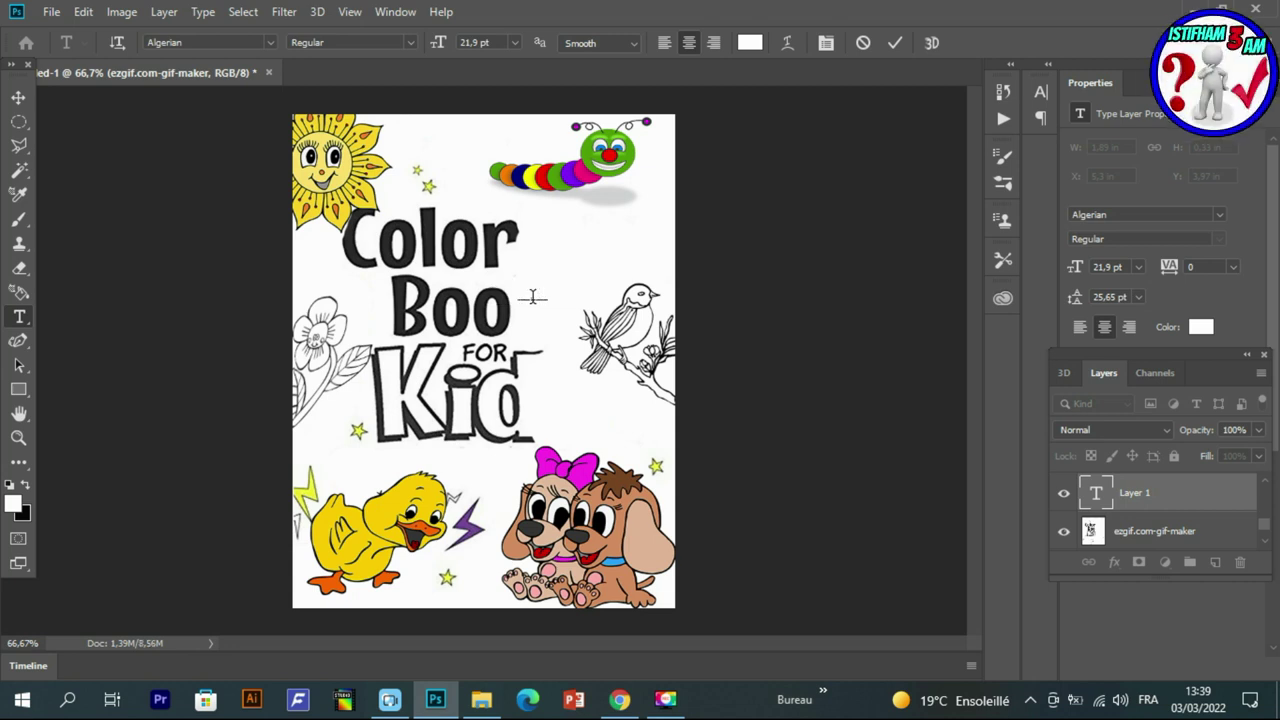
click(750, 42)
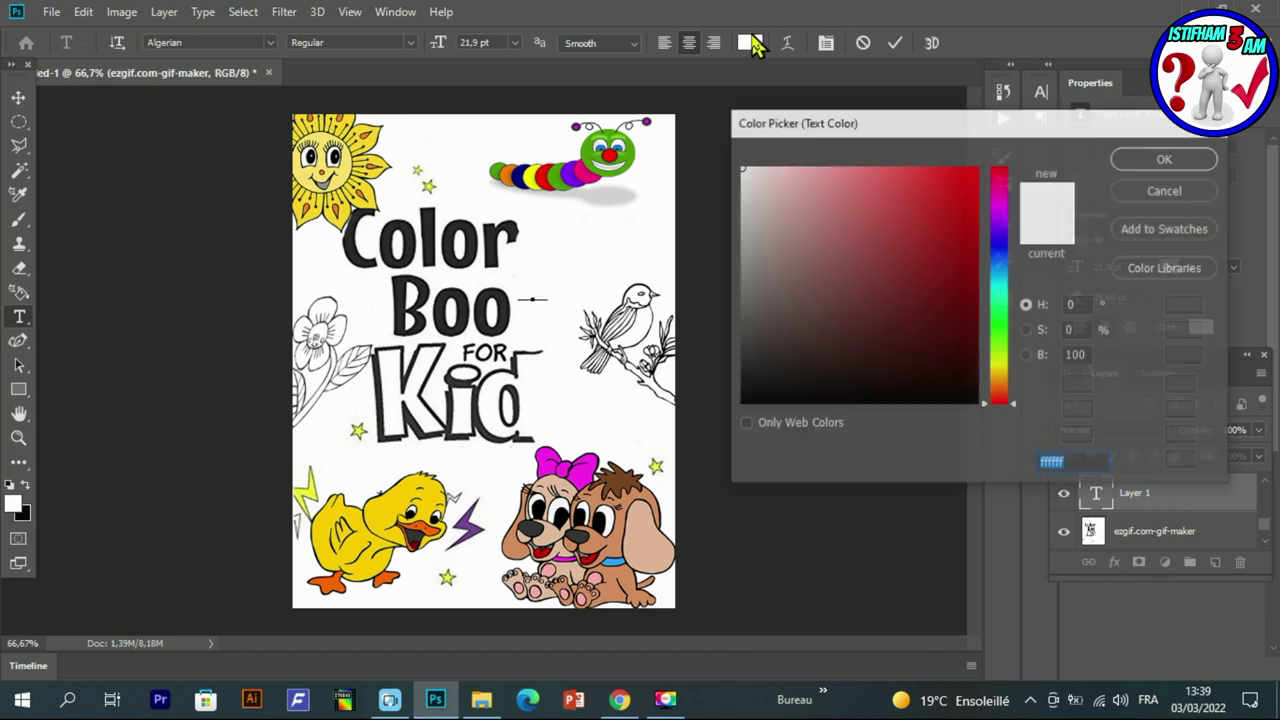
click(970, 403)
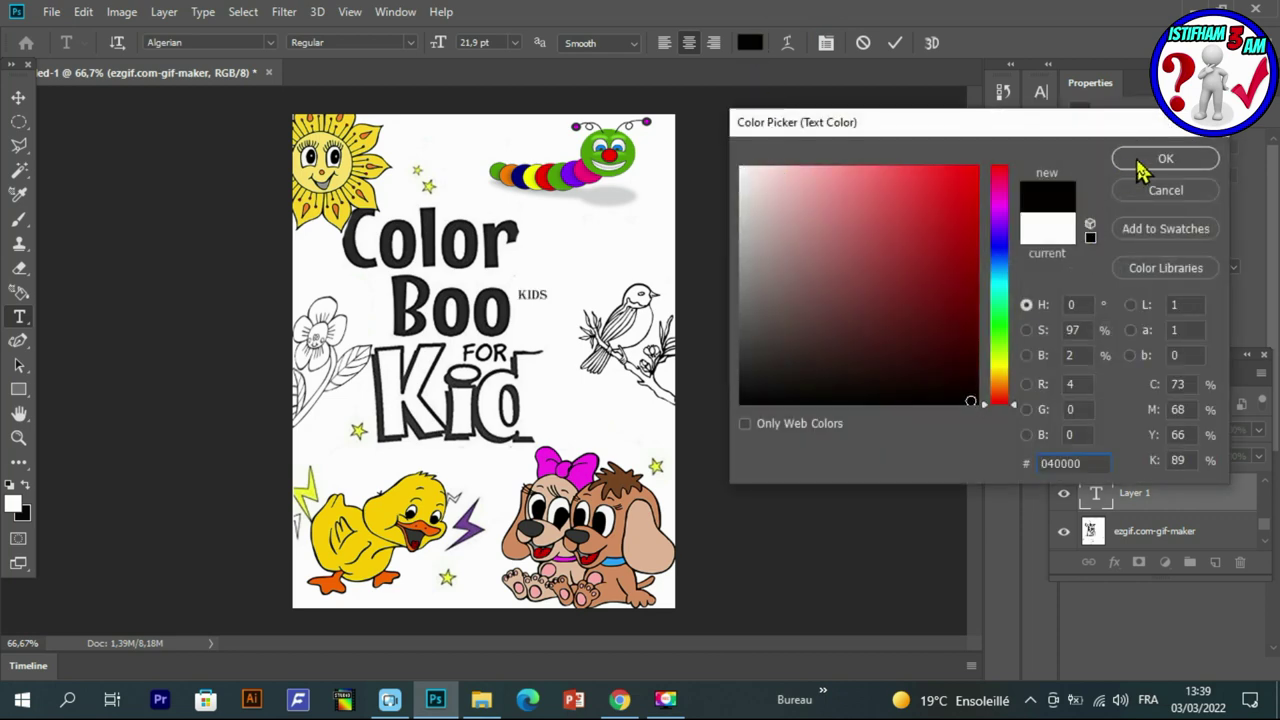
click(1138, 164)
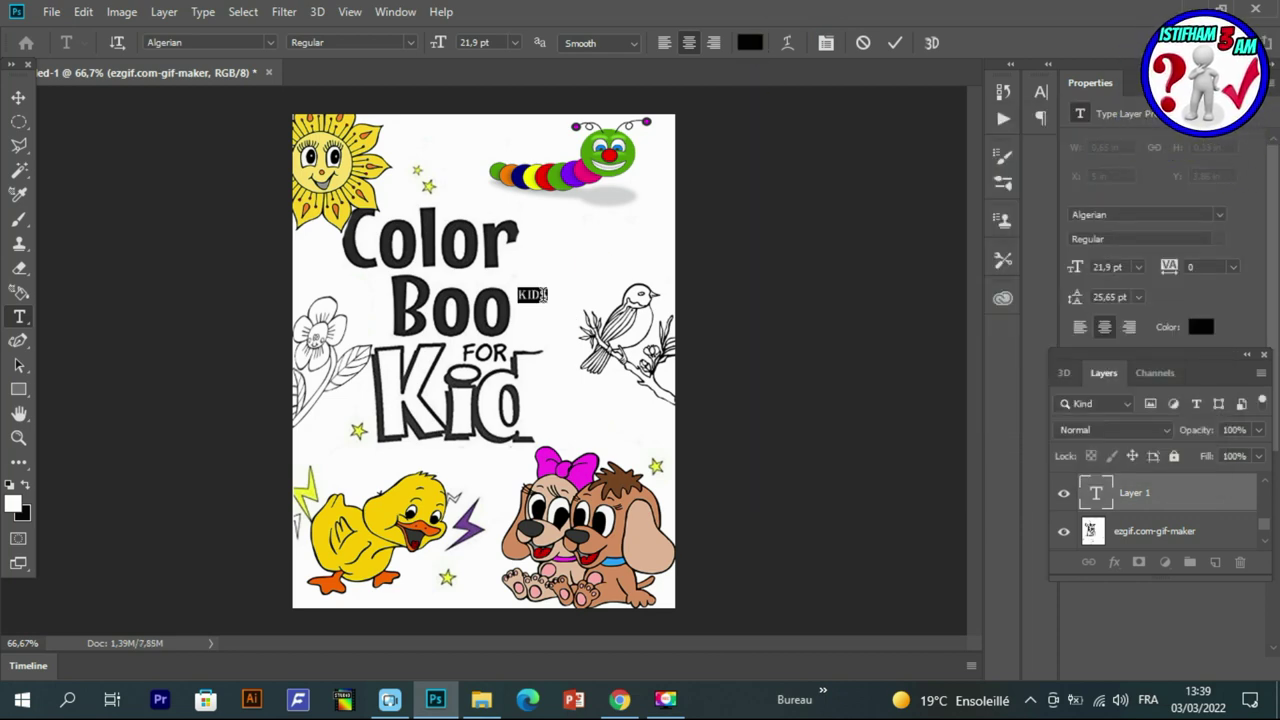
key(ctrl+t)
drag(543, 295, 644, 352)
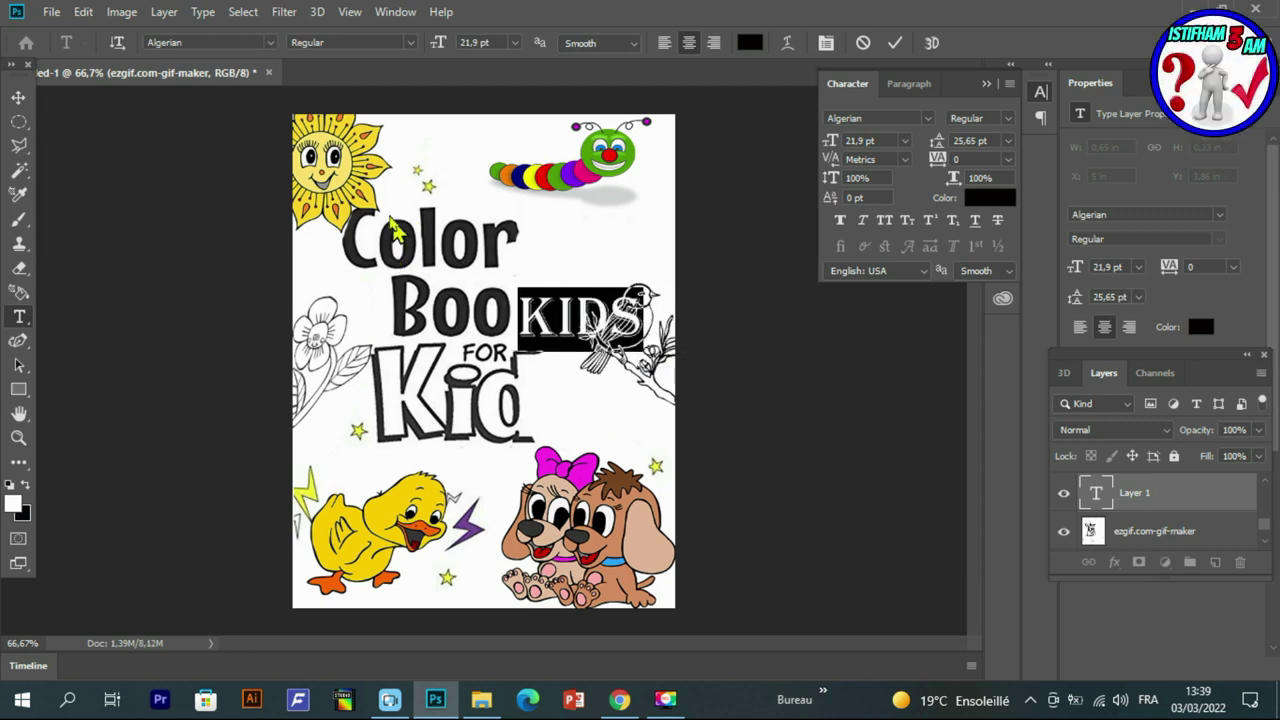
Set KIDS in the 28 Days Later font and move it up beside Color.
click(270, 43)
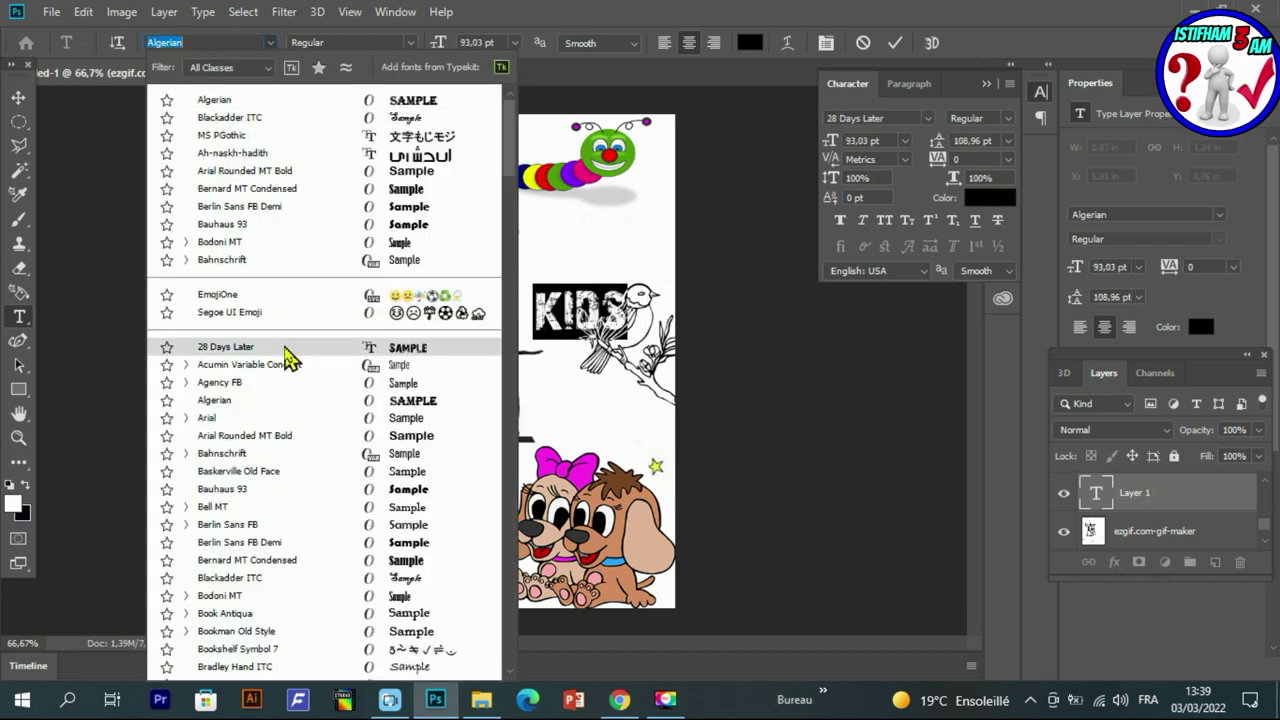
click(286, 350)
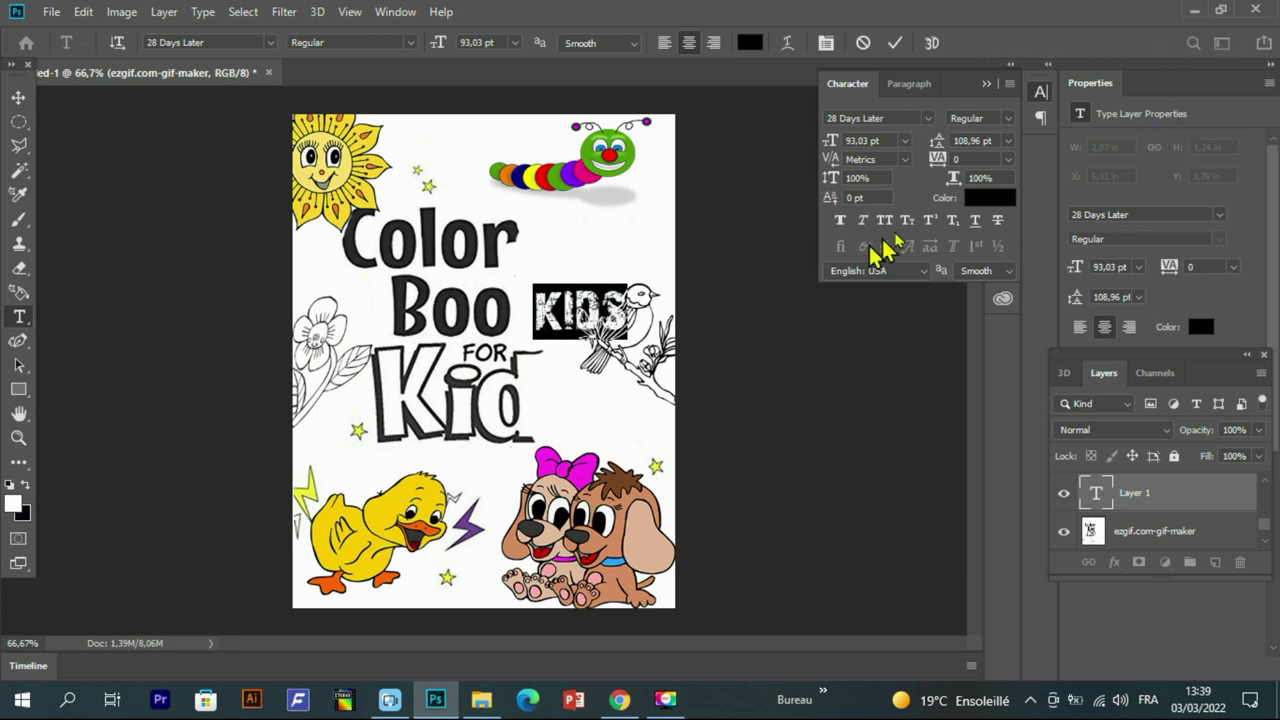
click(18, 97)
drag(578, 335, 576, 281)
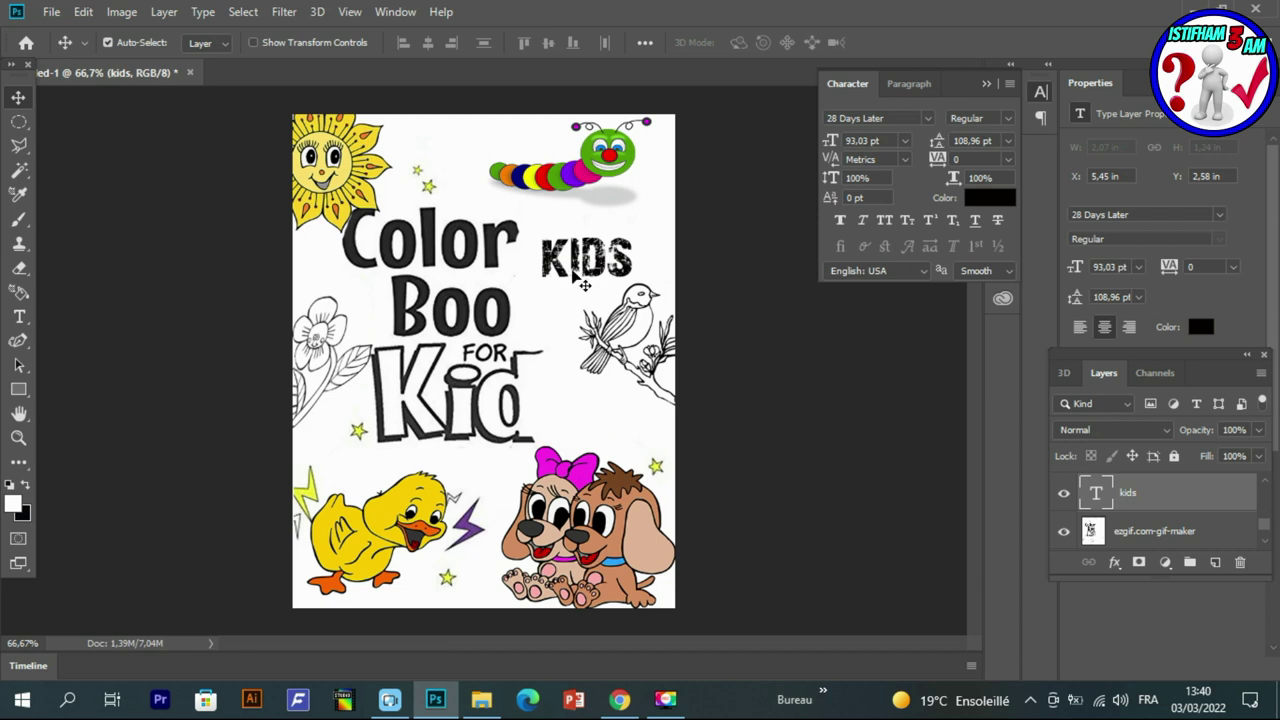
Move the KIDS text a few pixels lower so it sits just above the bird.
drag(583, 285, 587, 288)
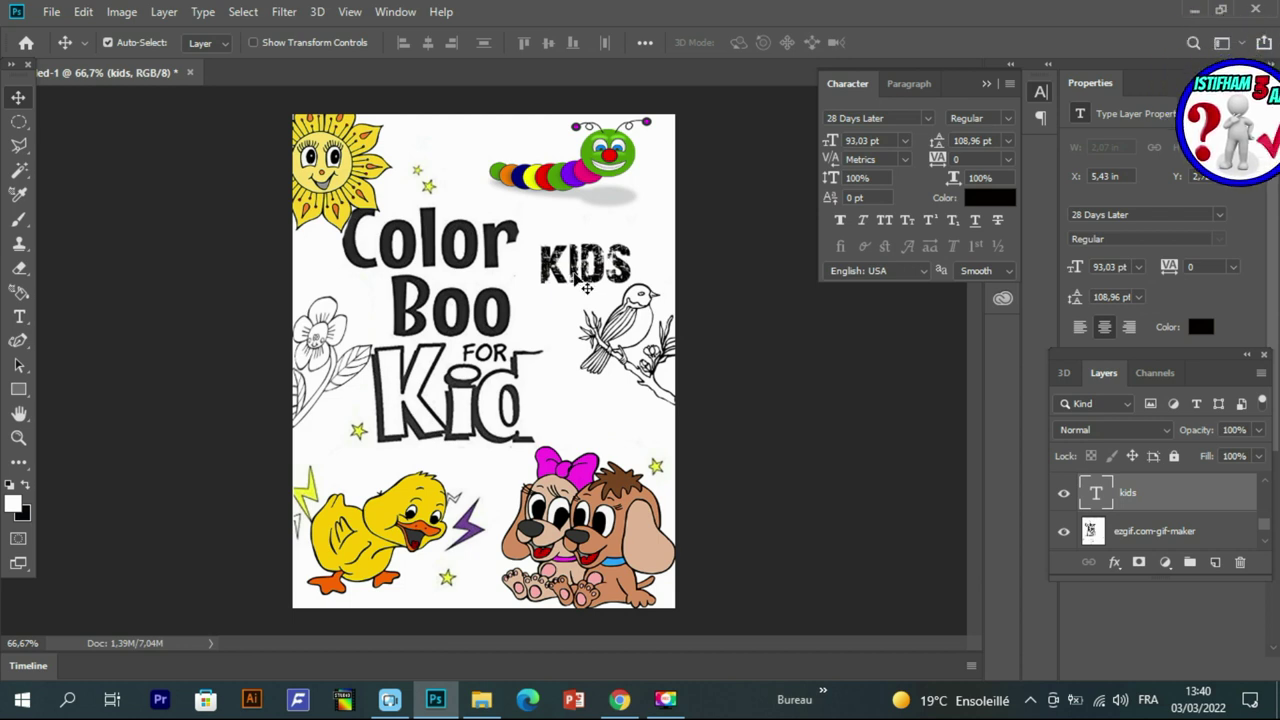